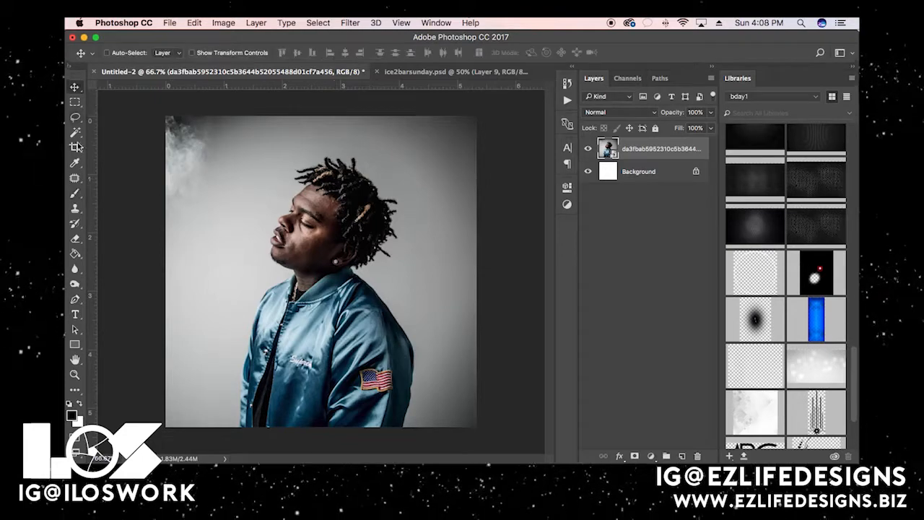
# Move the portrait photo layer rightward so a blank strip opens along the canvas's left side
pyautogui.rightClick(329, 330)
pyautogui.click(335, 332)
pyautogui.moveTo(337, 308); pyautogui.dragTo(425, 307)
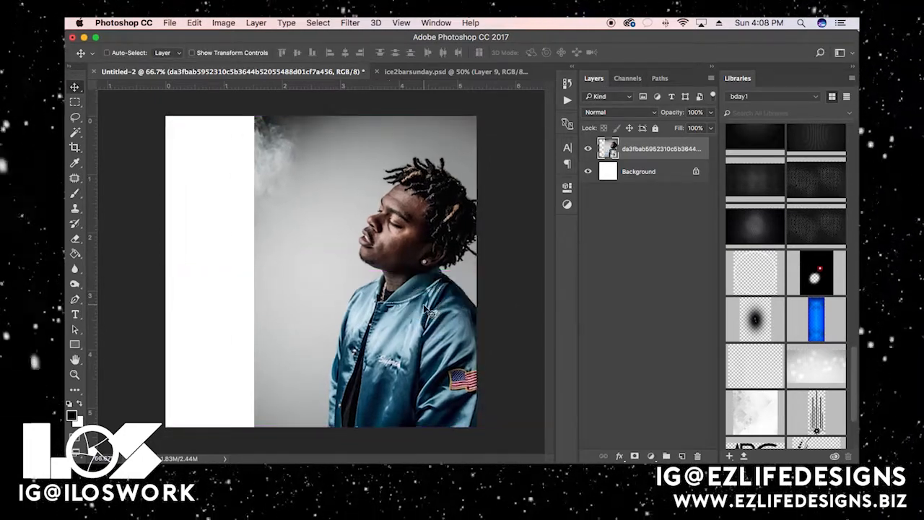
pyautogui.moveTo(382, 268); pyautogui.dragTo(363, 293)
# Select a narrow full-height strip along the photo's left edge and copy it to a new layer
pyautogui.click(75, 103)
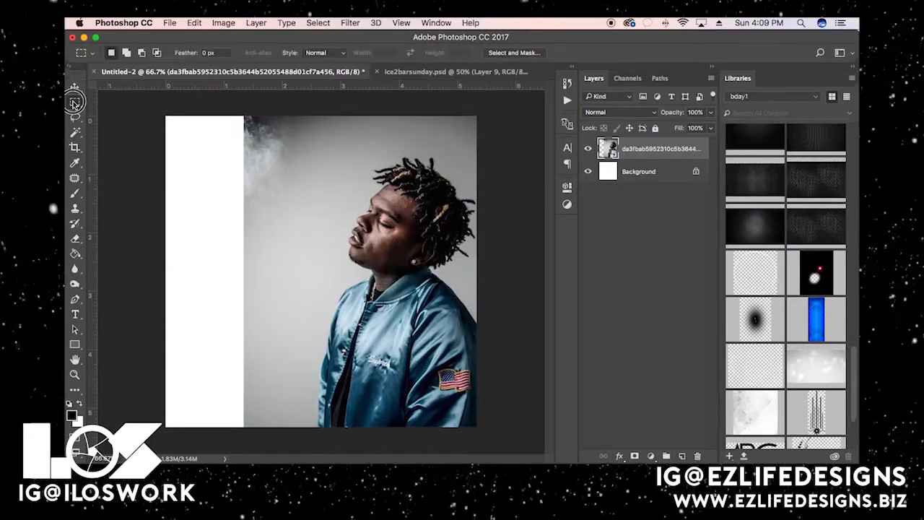
pyautogui.moveTo(212, 91); pyautogui.dragTo(263, 431)
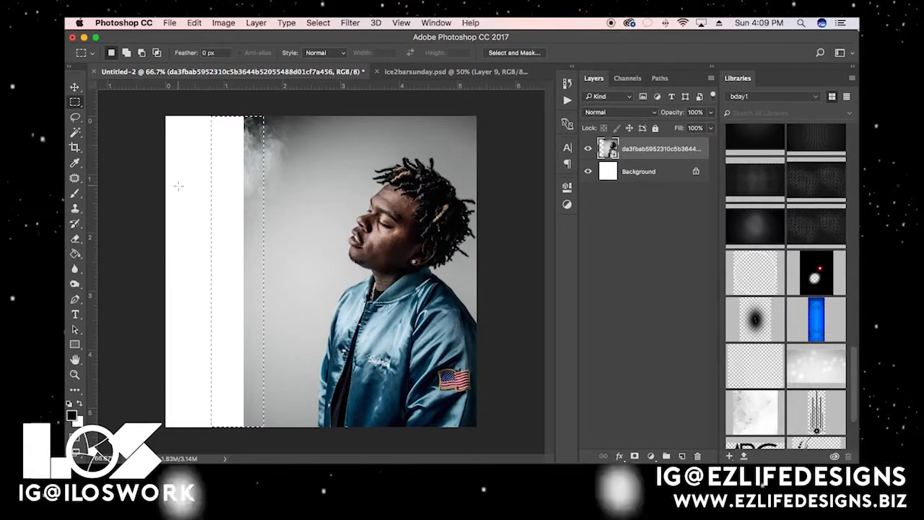
pyautogui.hotkey('ctrl', 'j')
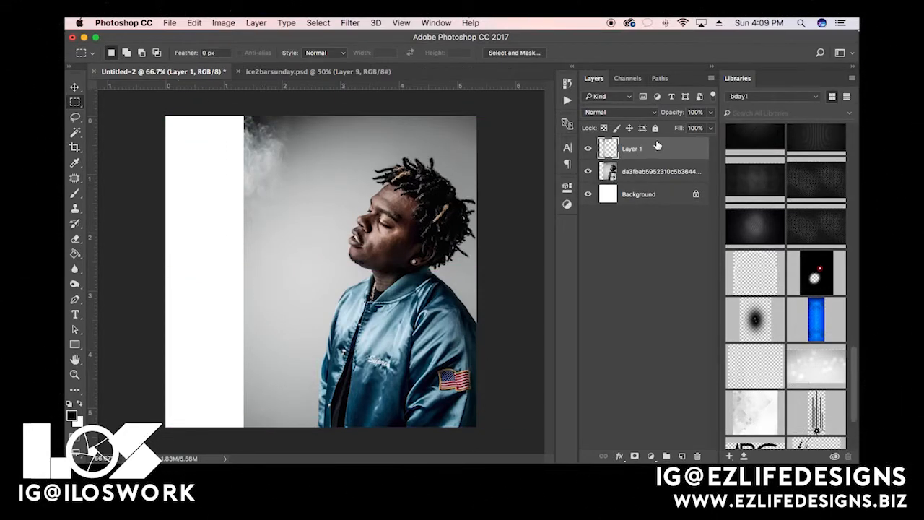
pyautogui.hotkey('ctrl', 'z')
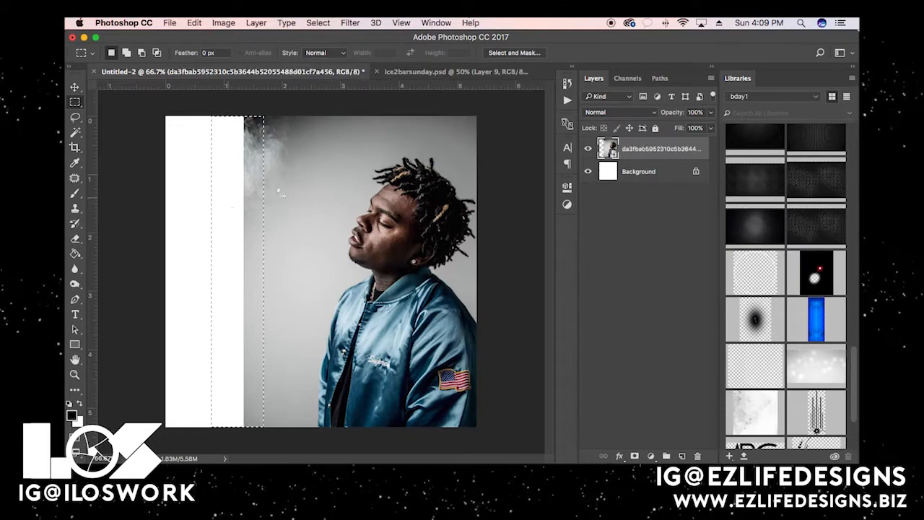
pyautogui.rightClick(249, 188)
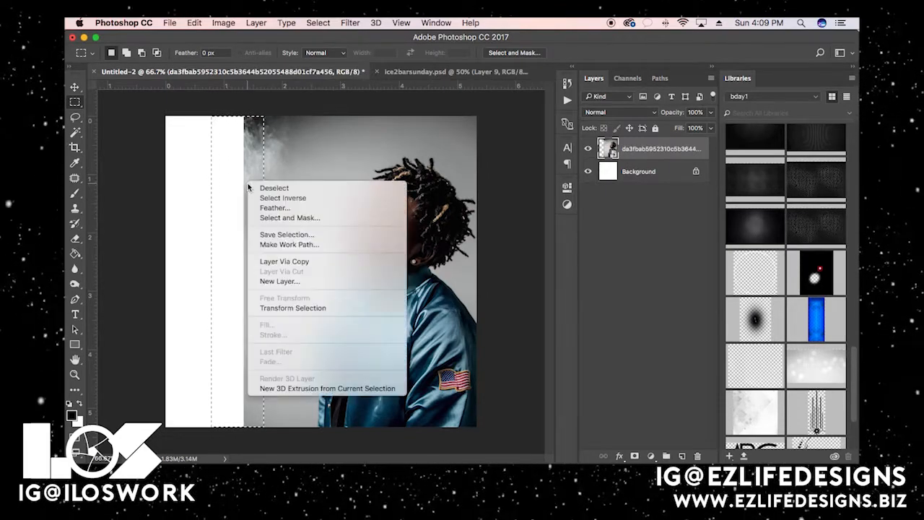
pyautogui.click(309, 261)
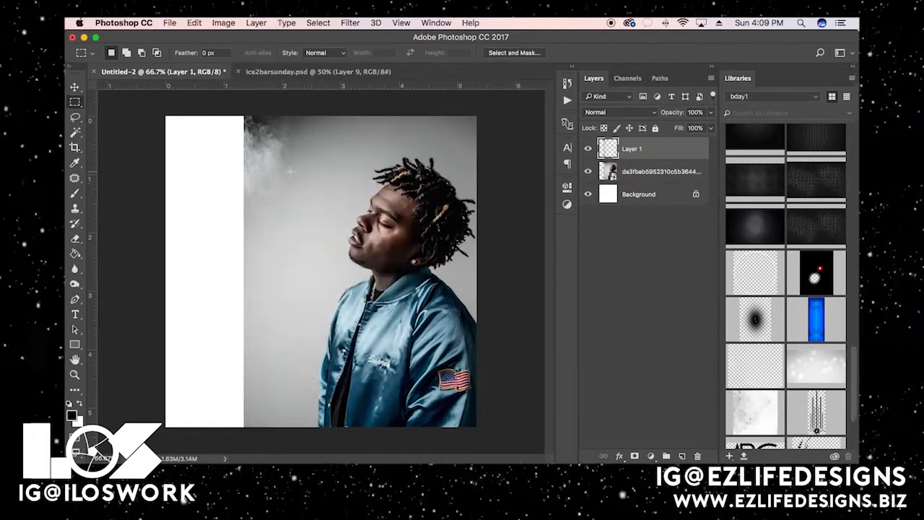
# Stretch the copied strip leftward to the canvas edge so it fills the blank area
pyautogui.hotkey('ctrl', 't')
pyautogui.moveTo(248, 271); pyautogui.dragTo(164, 271)
pyautogui.press('Return')
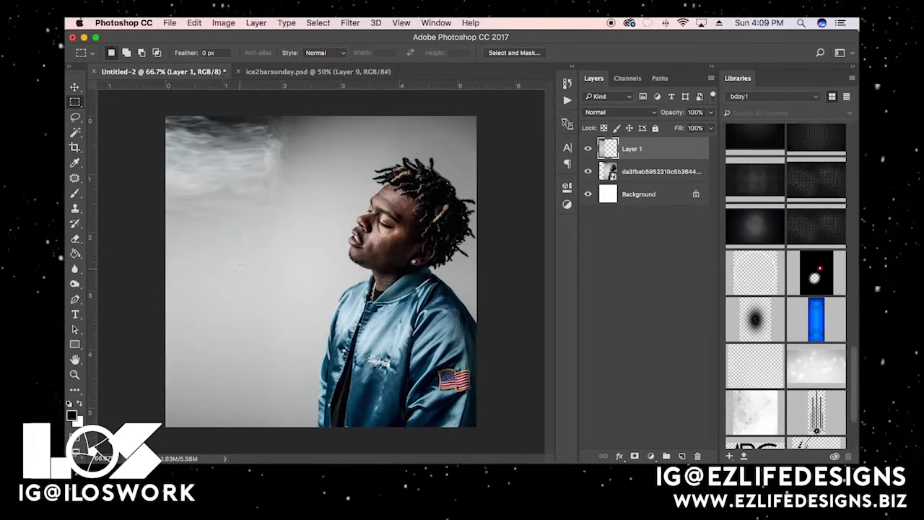
# On a new layer, paint over the smoky upper-left background with a 300 px soft brush in light grey
pyautogui.press('b')
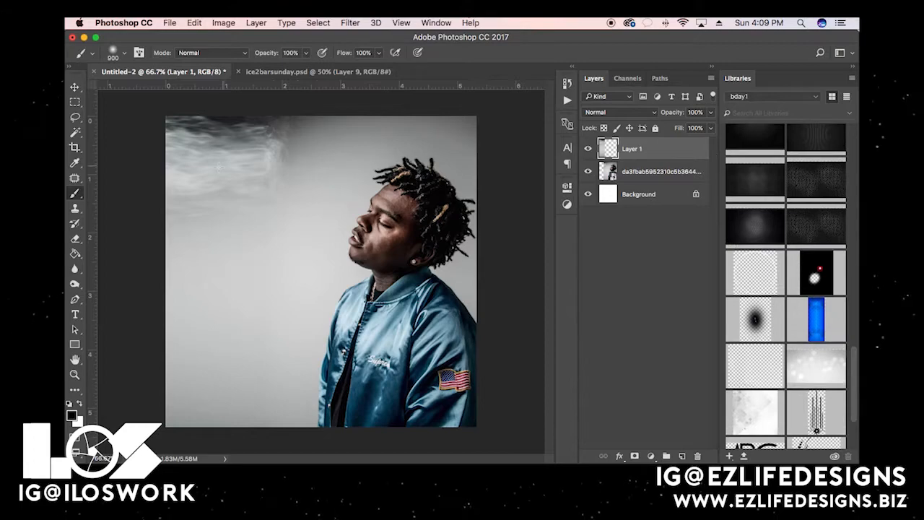
pyautogui.press('[')
pyautogui.press('[')
pyautogui.press('[')
pyautogui.press('[')
pyautogui.press('[')
pyautogui.press('[')
pyautogui.press('[')
pyautogui.press('[')
pyautogui.press('[')
pyautogui.press('[')
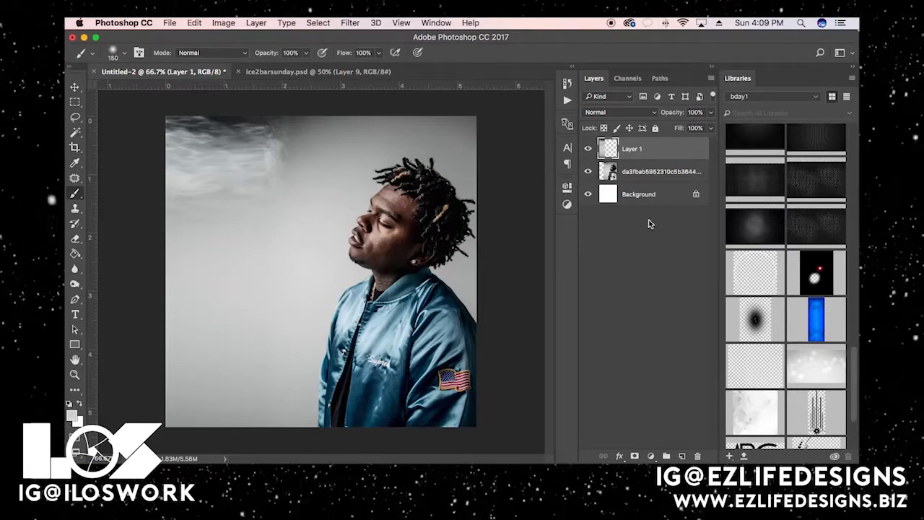
pyautogui.click(680, 457)
pyautogui.press(']')
pyautogui.press(']')
pyautogui.press(']')
pyautogui.press(']')
pyautogui.moveTo(237, 228)
pyautogui.mouseDown()
pyautogui.moveTo(287, 120)
pyautogui.moveTo(163, 136)
pyautogui.moveTo(118, 116)
pyautogui.moveTo(294, 86)
pyautogui.moveTo(181, 124)
pyautogui.moveTo(143, 369)
pyautogui.moveTo(226, 181)
pyautogui.mouseUp()
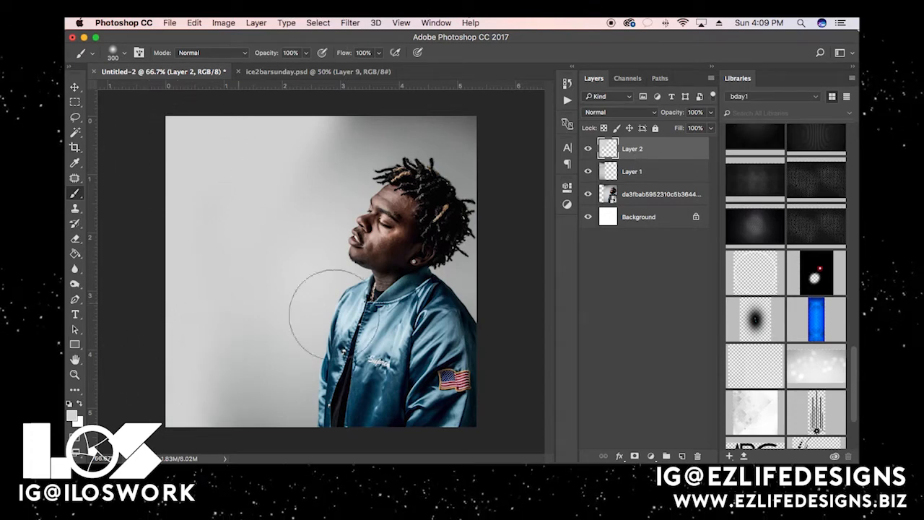
# Add the text "YSL" in black Trajan Pro Bold near the canvas's upper-left corner
pyautogui.press('t')
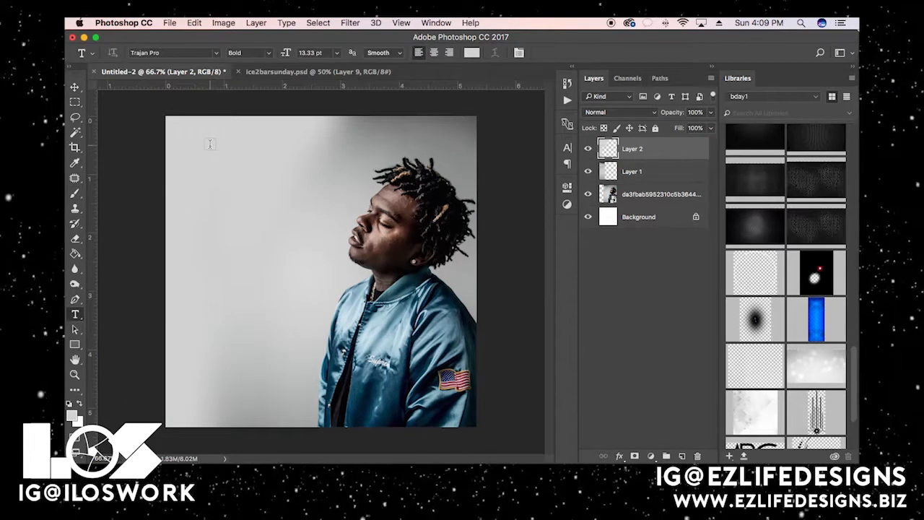
pyautogui.click(209, 144)
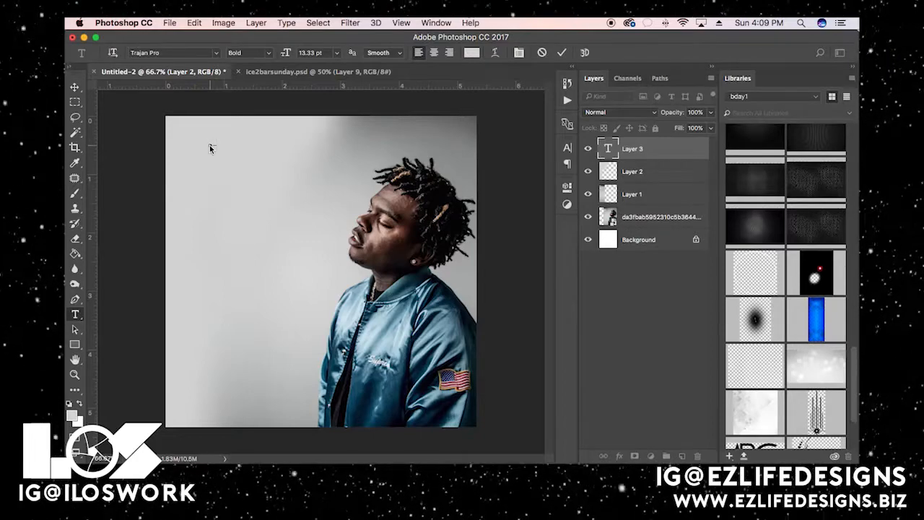
pyautogui.press('super+a')
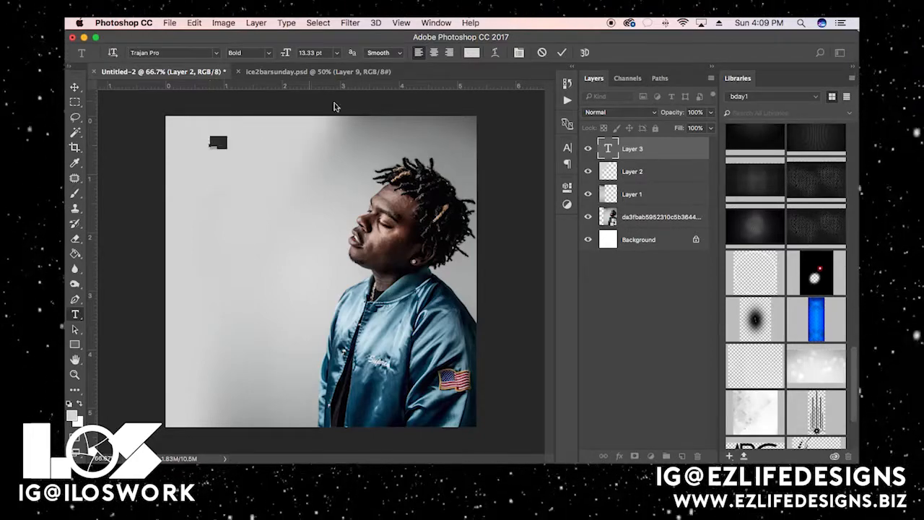
pyautogui.click(568, 147)
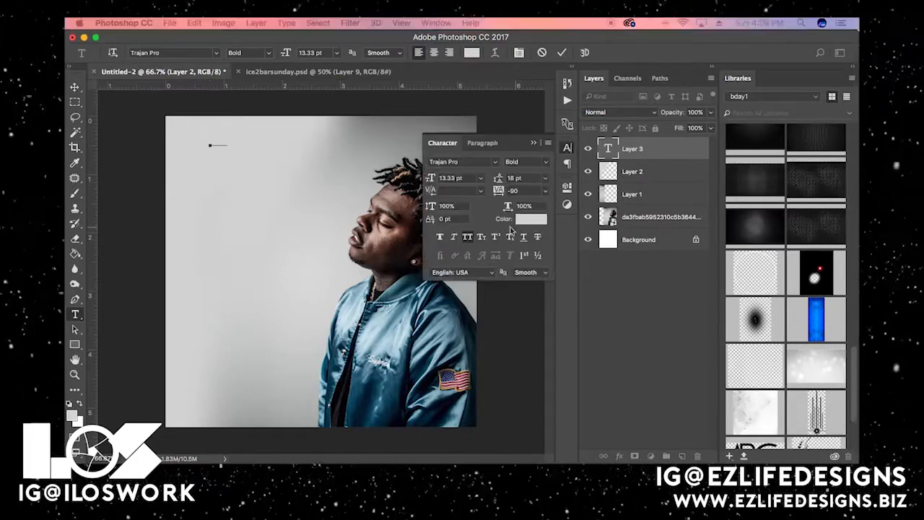
pyautogui.click(531, 219)
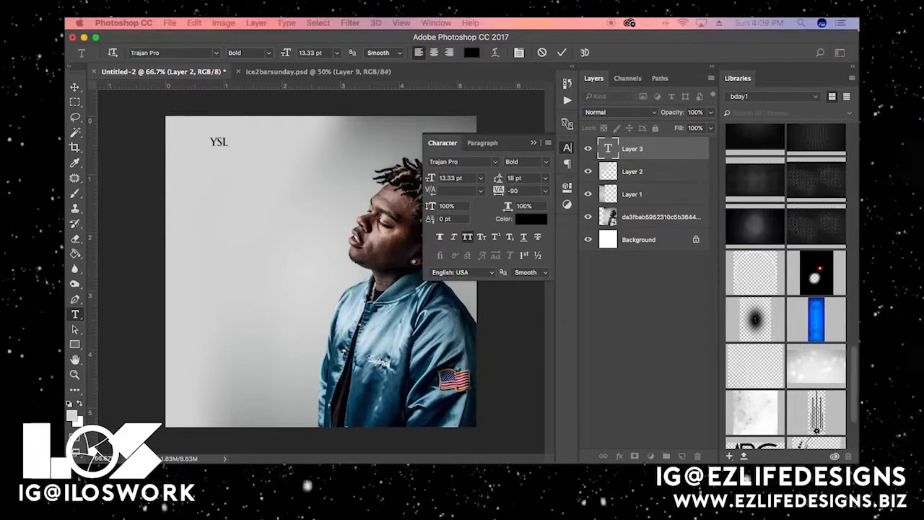
pyautogui.click(365, 182)
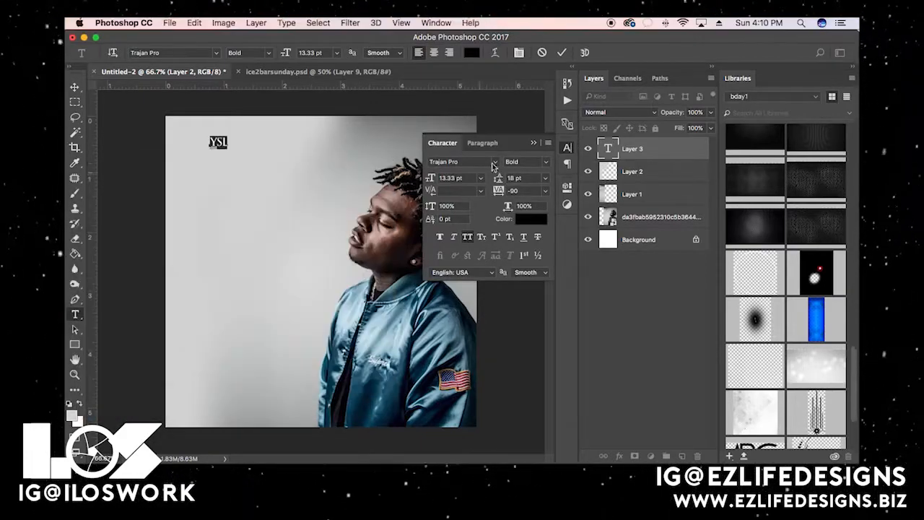
# Enlarge the YSL text to about 101 pt and place it beside the man's head
pyautogui.moveTo(427, 179); pyautogui.dragTo(479, 179)
pyautogui.click(75, 86)
pyautogui.moveTo(298, 149); pyautogui.dragTo(270, 190)
pyautogui.hotkey('ctrl', 't')
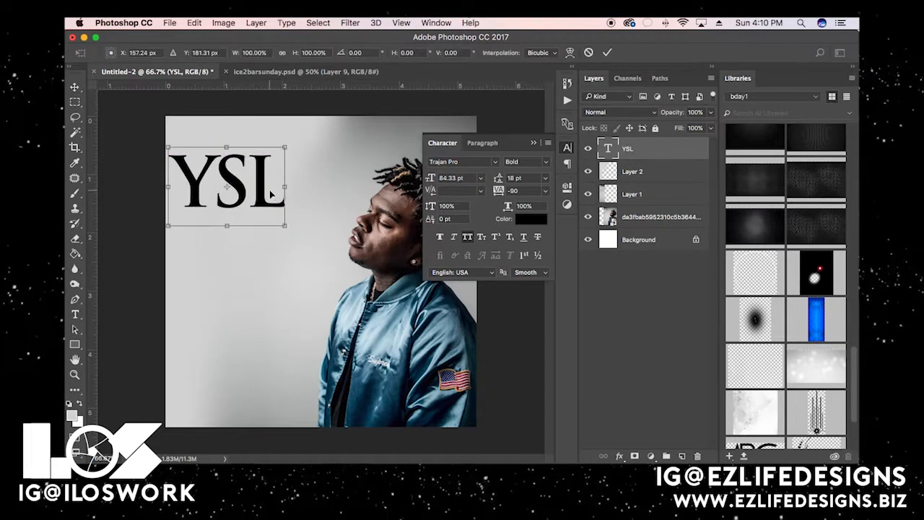
pyautogui.moveTo(287, 143); pyautogui.dragTo(297, 164)
pyautogui.press('Return')
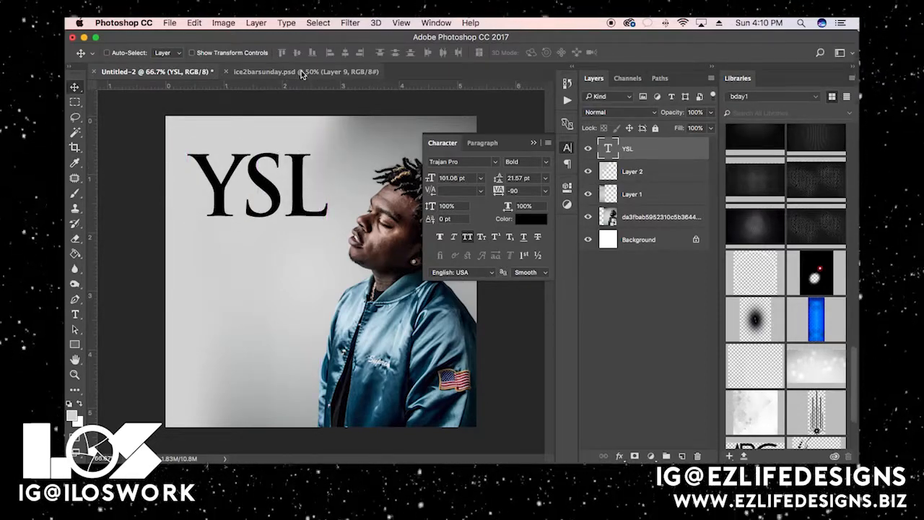
# Open the recent file gunnalive.psd and collapse the character settings covering the flyer
pyautogui.click(169, 22)
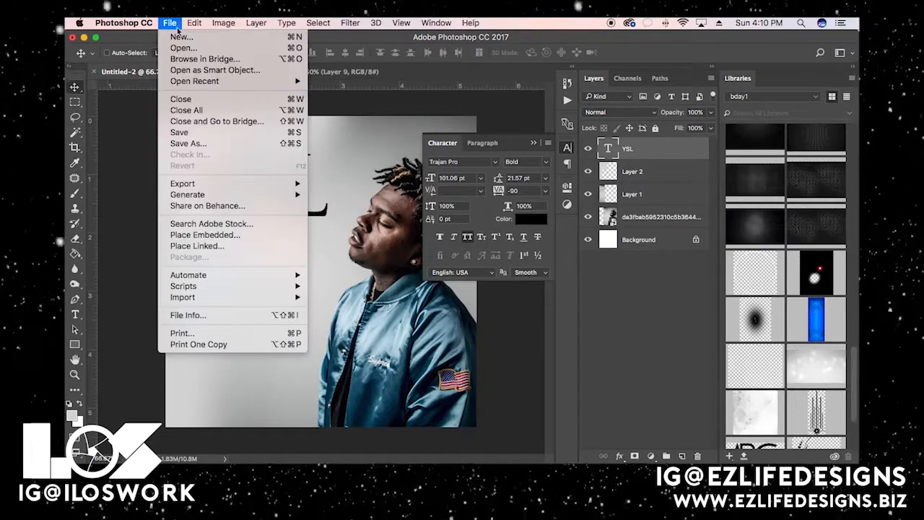
pyautogui.moveTo(266, 82)
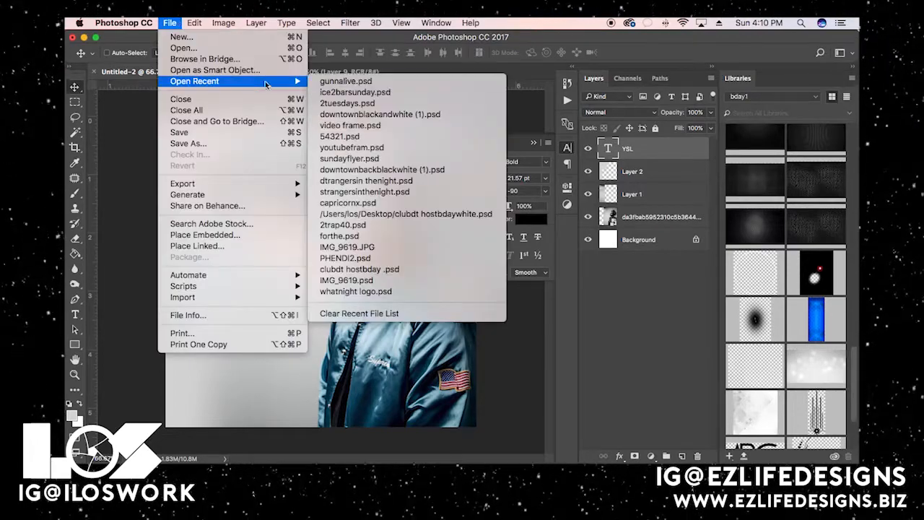
pyautogui.click(337, 82)
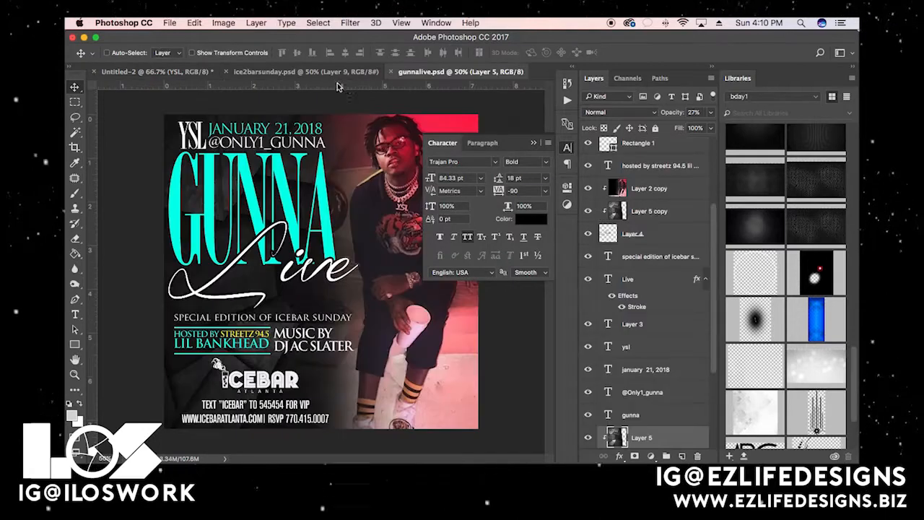
pyautogui.click(532, 143)
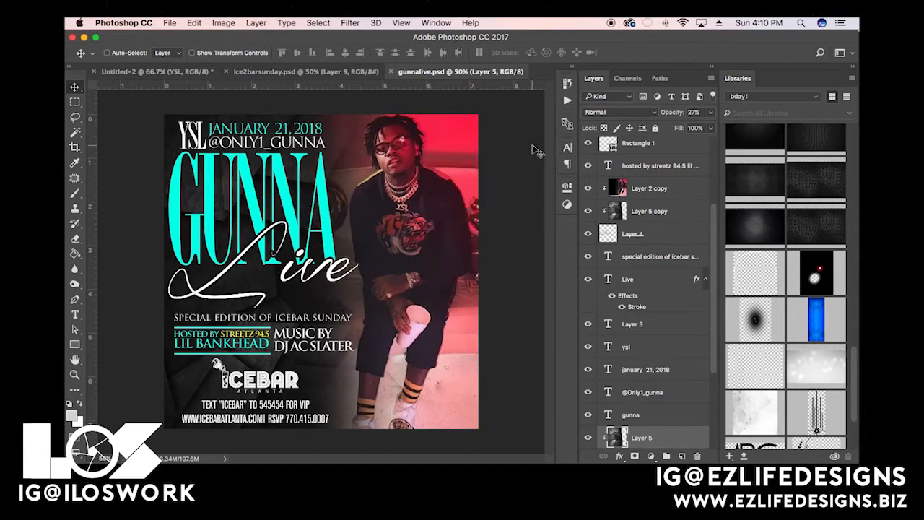
# Copy the "January 21, 2018" text layer from gunnalive.psd into Untitled-2, placing it above the YSL text
pyautogui.rightClick(226, 134)
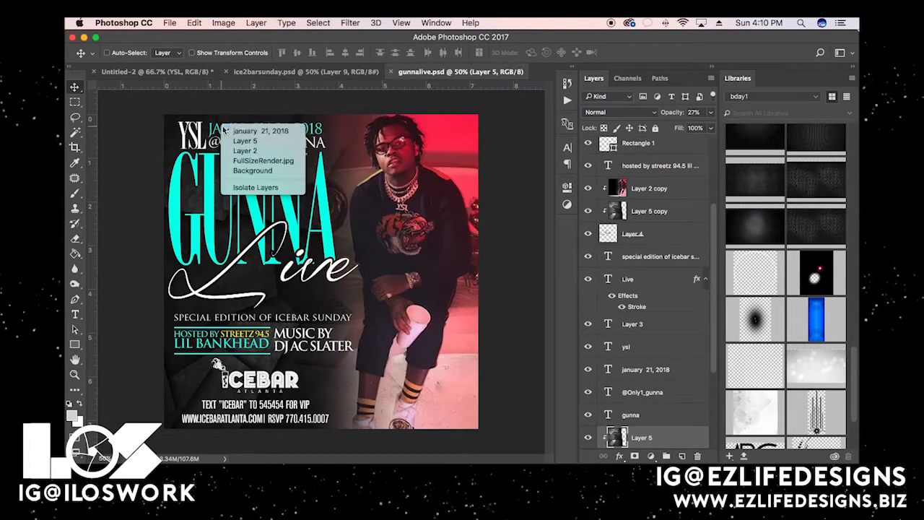
pyautogui.click(249, 137)
pyautogui.click(176, 72)
pyautogui.moveTo(178, 72); pyautogui.dragTo(249, 160)
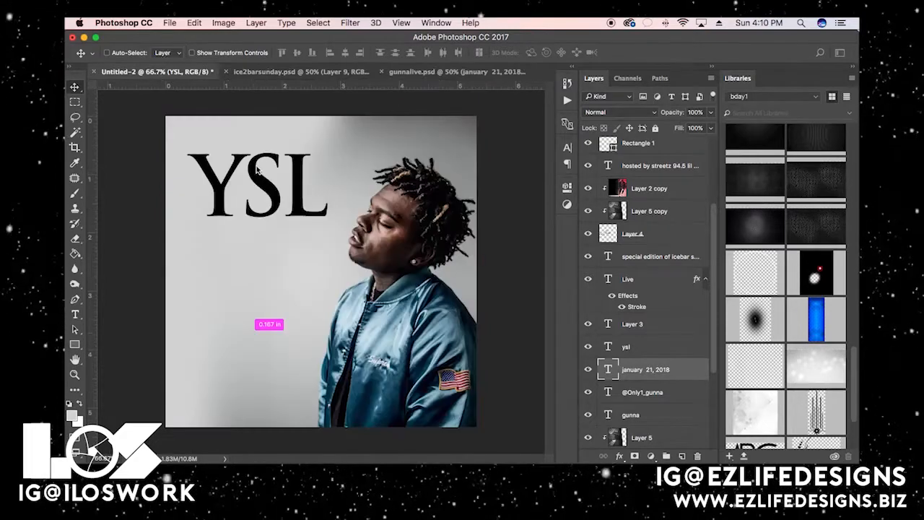
pyautogui.moveTo(263, 218); pyautogui.dragTo(263, 196)
# Change the date text's font to Avenir Next and its colour to black
pyautogui.click(568, 147)
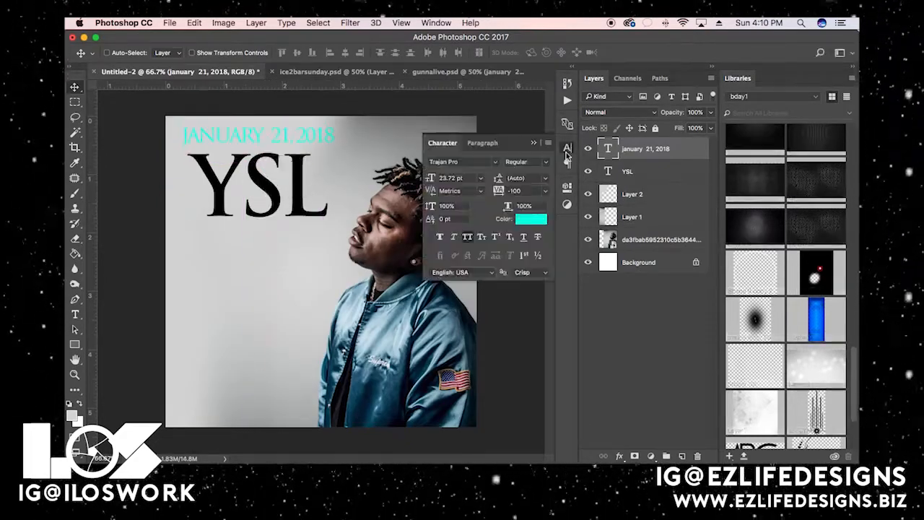
pyautogui.click(497, 162)
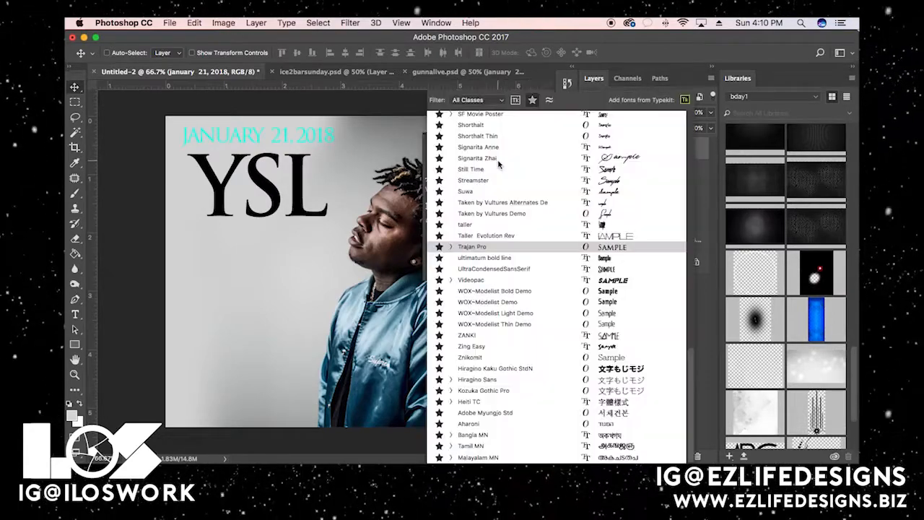
pyautogui.scroll(10, 498, 164)
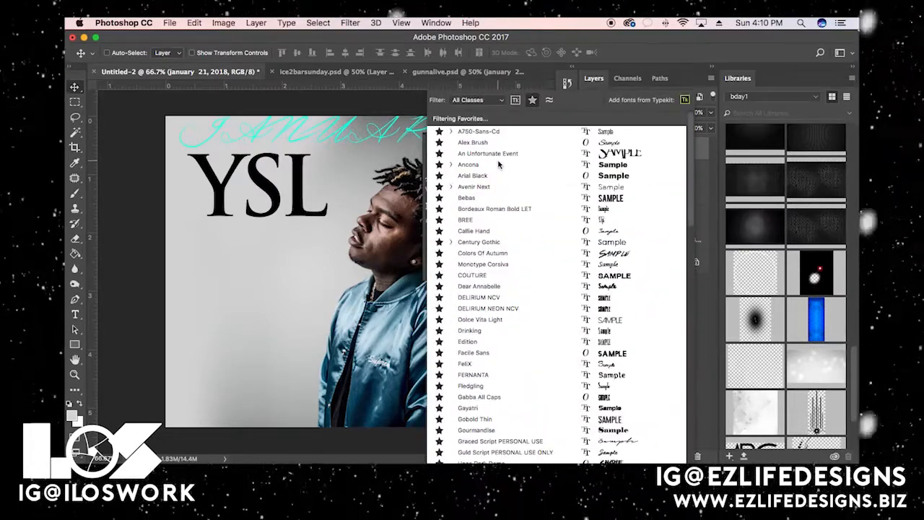
pyautogui.click(485, 188)
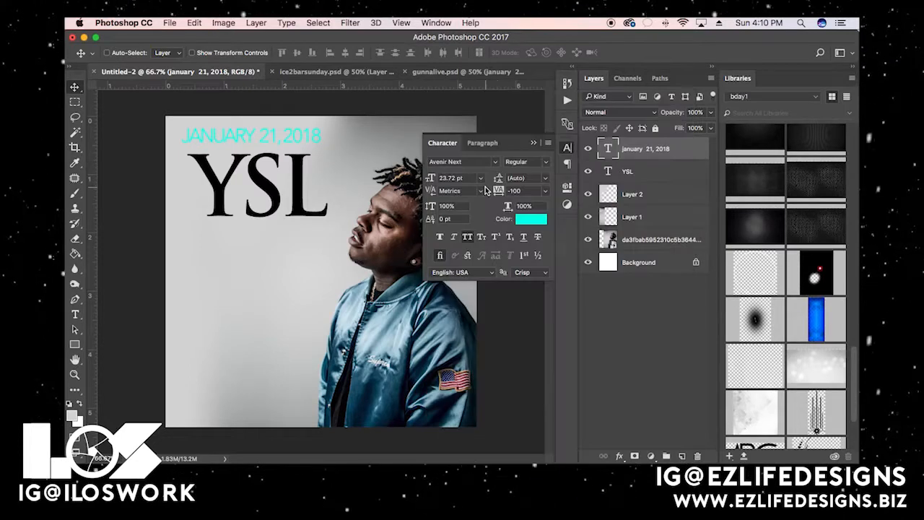
pyautogui.click(530, 219)
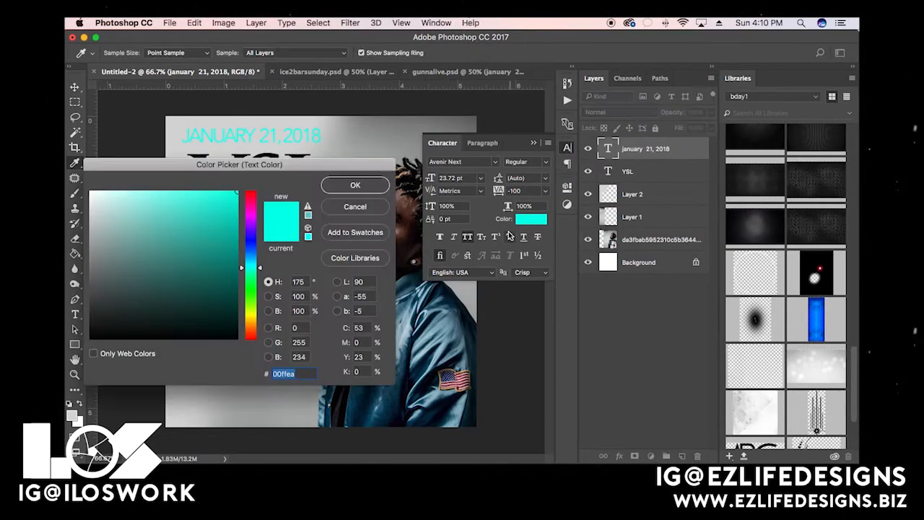
pyautogui.click(91, 337)
pyautogui.click(356, 185)
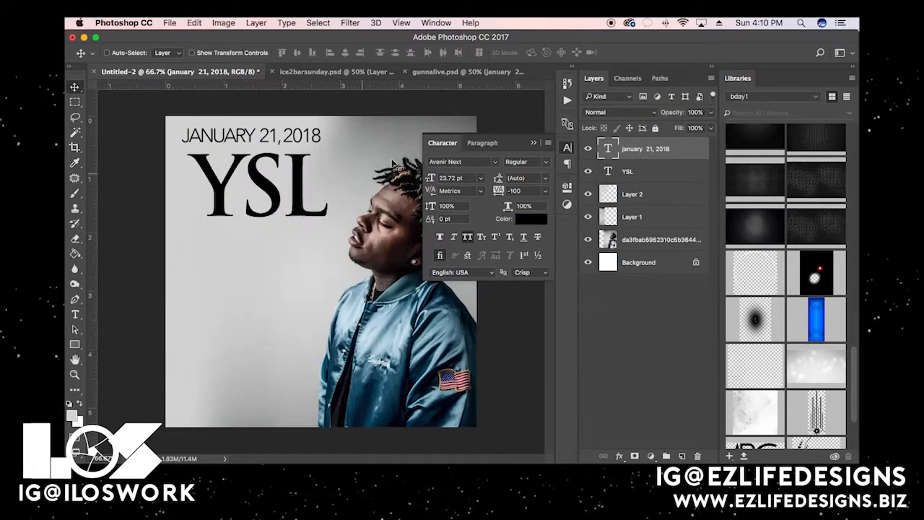
# Nudge the date into place, then move the YSL text under its left end and scale it to about 54%
pyautogui.moveTo(264, 137)
pyautogui.mouseDown()
pyautogui.moveTo(255, 128)
pyautogui.moveTo(270, 146)
pyautogui.moveTo(265, 137)
pyautogui.mouseUp()
pyautogui.rightClick(241, 189)
pyautogui.click(257, 196)
pyautogui.moveTo(269, 189); pyautogui.dragTo(251, 185)
pyautogui.moveTo(247, 166)
pyautogui.mouseDown()
pyautogui.moveTo(256, 166)
pyautogui.moveTo(246, 166)
pyautogui.mouseUp()
pyautogui.press('super+t')
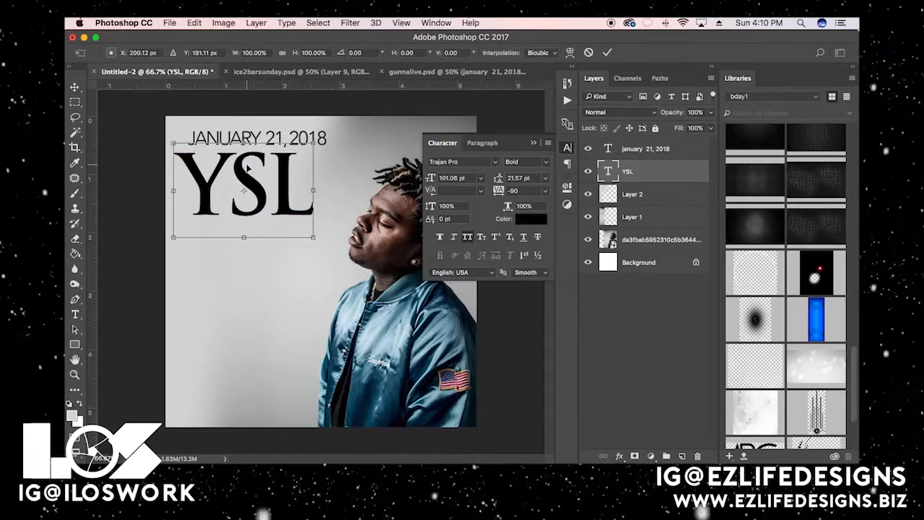
pyautogui.moveTo(310, 236); pyautogui.dragTo(246, 206)
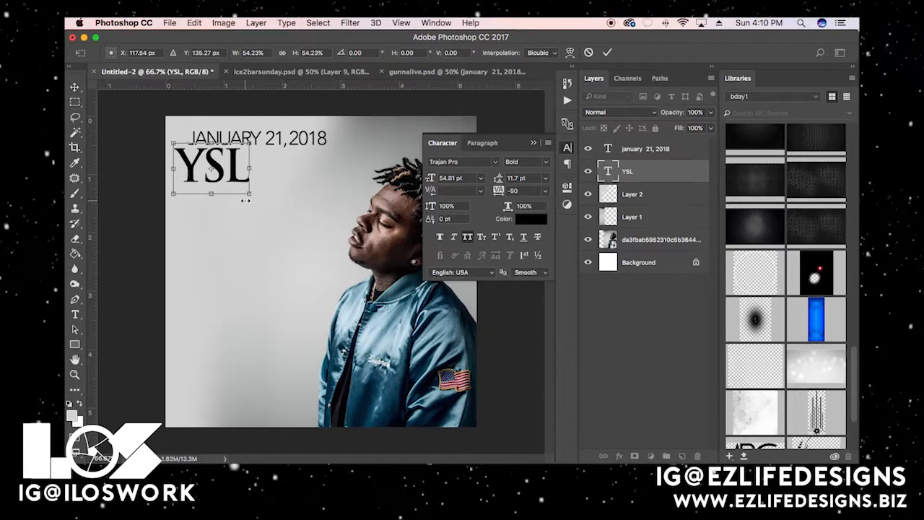
pyautogui.press('Return')
# Add a new text layer reading "GUNNA" in bold Trajan Pro below YSL and shift it toward the flyer's left edge
pyautogui.press('t')
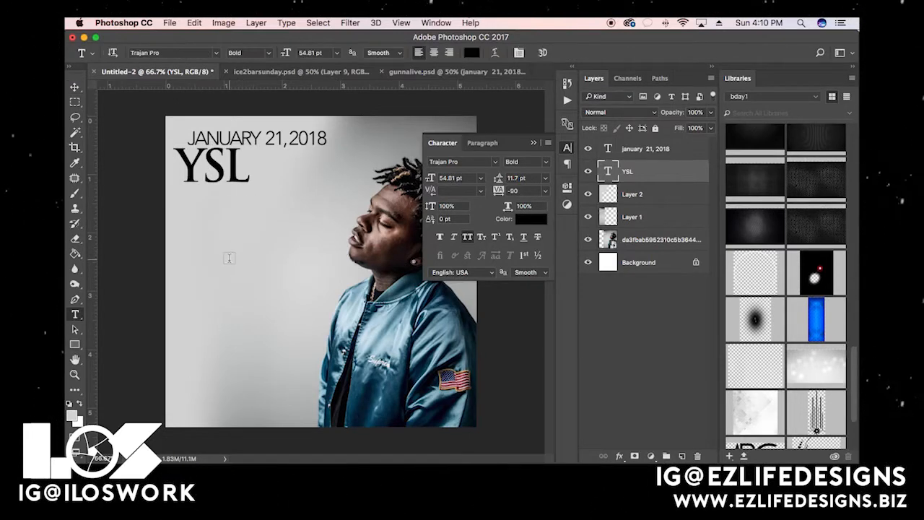
pyautogui.click(203, 224)
pyautogui.write('GUNN')
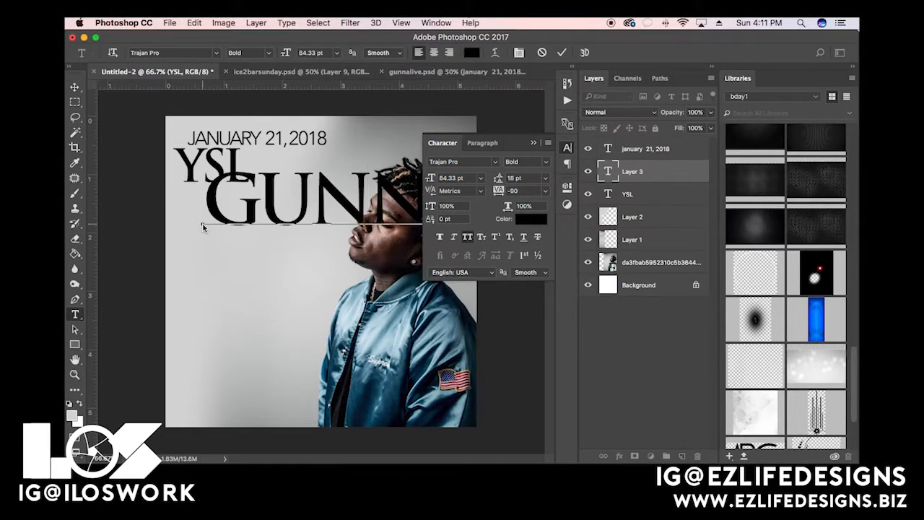
pyautogui.click(76, 87)
pyautogui.moveTo(331, 186); pyautogui.dragTo(268, 197)
# Scale the GUNNA text down to about 49 pt and place it directly beneath the YSL text
pyautogui.press('super+t')
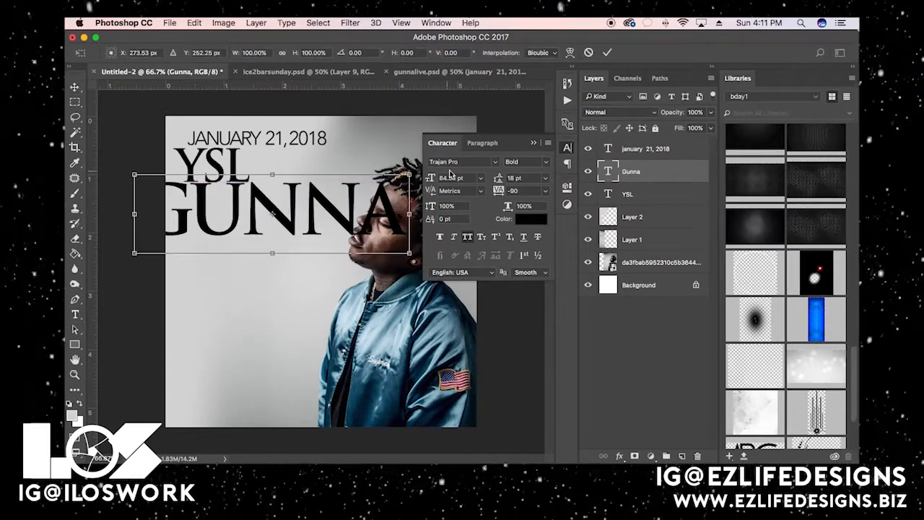
pyautogui.moveTo(409, 175); pyautogui.dragTo(312, 179)
pyautogui.press('Return')
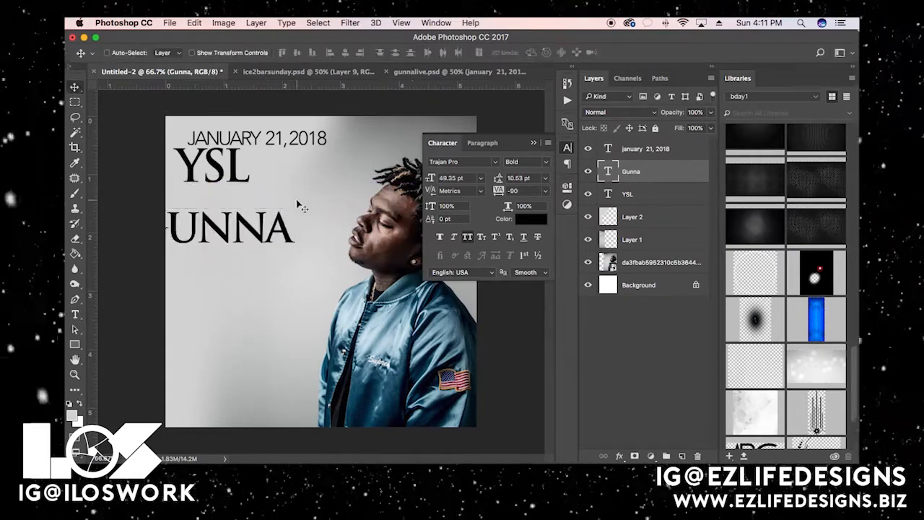
pyautogui.moveTo(262, 211); pyautogui.dragTo(304, 189)
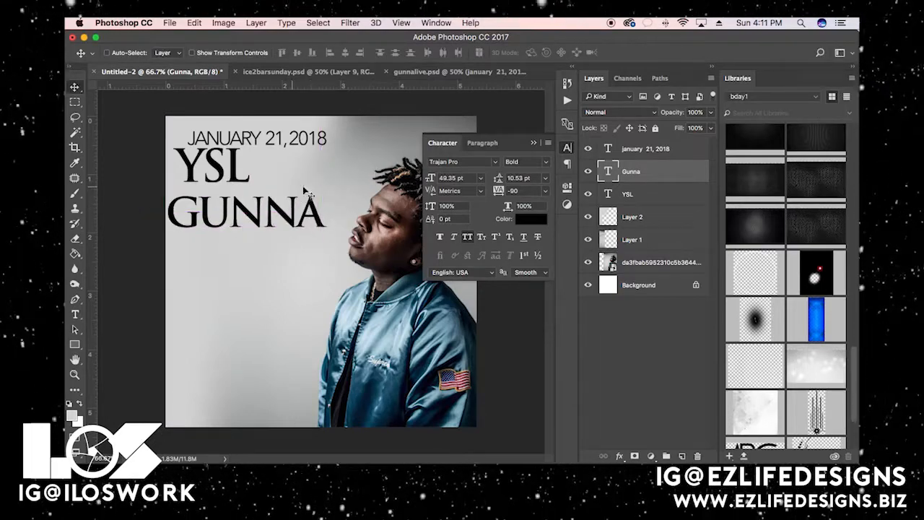
# Change the GUNNA text's font to Edition and set its tracking to -10
pyautogui.rightClick(220, 159)
pyautogui.click(231, 164)
pyautogui.rightClick(281, 207)
pyautogui.click(296, 208)
pyautogui.click(495, 161)
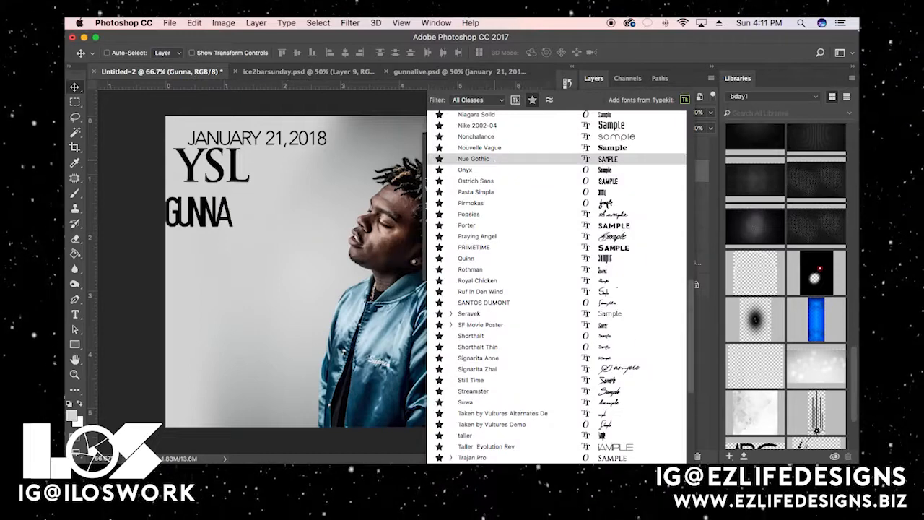
pyautogui.write('edit')
pyautogui.click(522, 132)
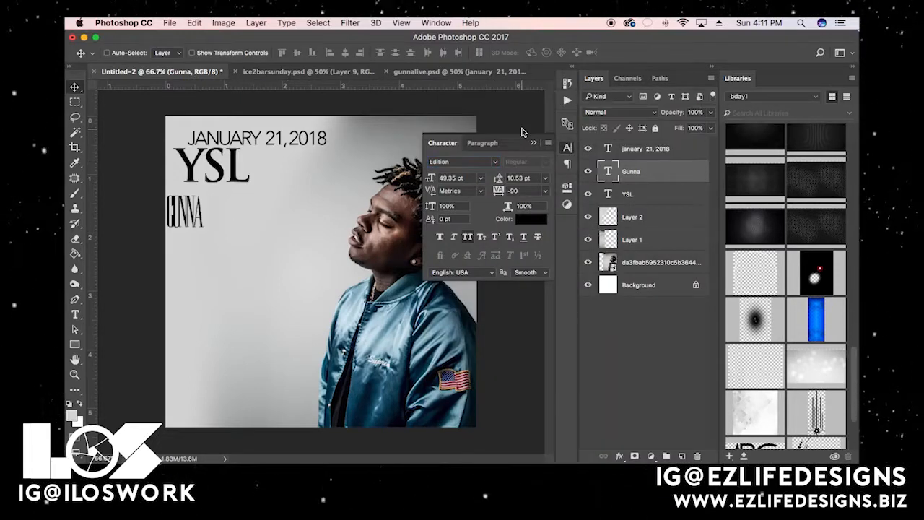
pyautogui.click(500, 193)
pyautogui.write('-10')
pyautogui.press('Return')
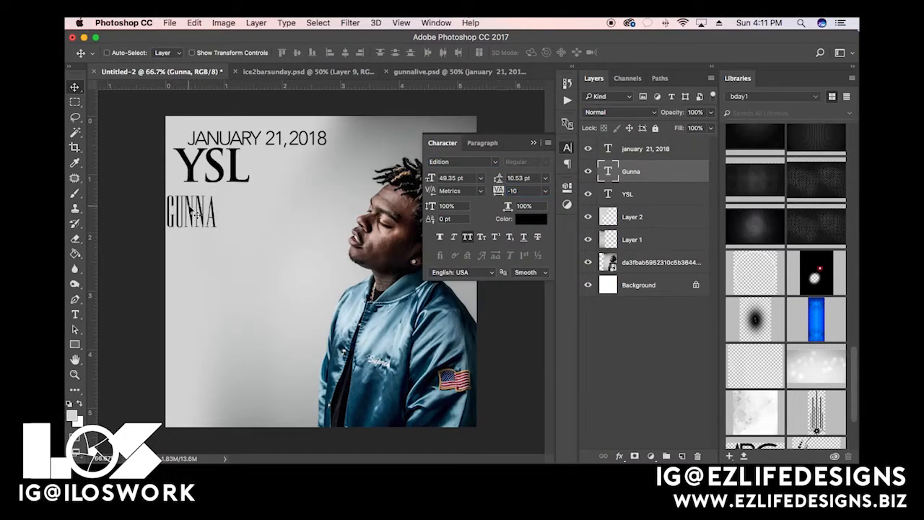
# Enlarge the GUNNA text to about 162 pt beside the portrait and shift YSL to the right above it
pyautogui.moveTo(187, 207); pyautogui.dragTo(316, 347)
pyautogui.rightClick(194, 202)
pyautogui.click(221, 205)
pyautogui.hotkey('ctrl', 't')
pyautogui.press('Return')
pyautogui.moveTo(283, 283); pyautogui.dragTo(282, 267)
pyautogui.rightClick(225, 156)
pyautogui.click(244, 162)
# Tighten the tracking of the whole GUNNA text to -50
pyautogui.rightClick(266, 221)
pyautogui.click(304, 228)
pyautogui.rightClick(264, 230)
pyautogui.click(285, 238)
pyautogui.press('t')
pyautogui.doubleClick(298, 245)
pyautogui.hotkey('alt', 'Left')
pyautogui.hotkey('alt', 'Left')
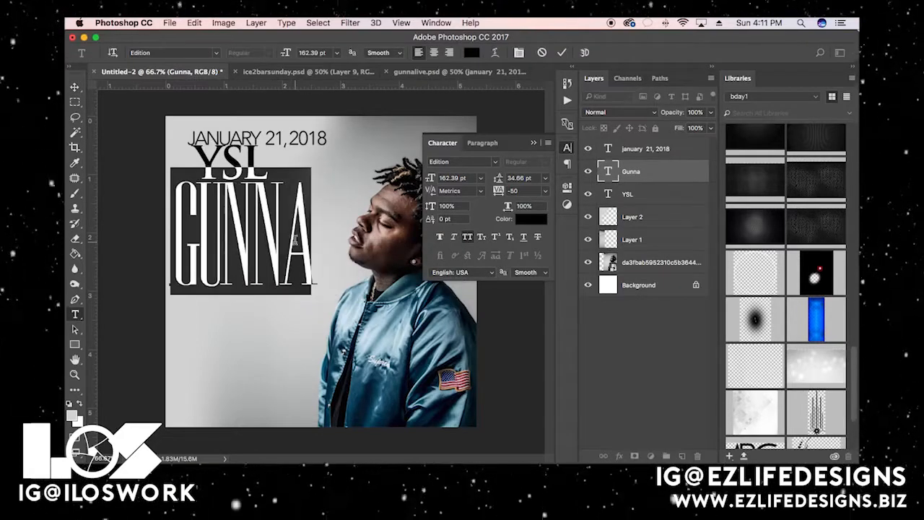
# Kern the gap between the last N and the A of GUNNA to -20
pyautogui.press('Right')
pyautogui.hotkey('alt', 'Left')
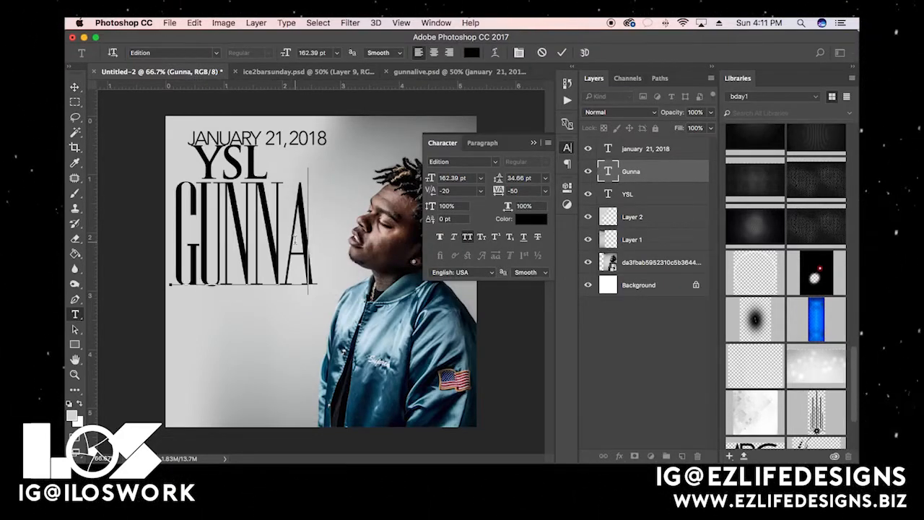
pyautogui.press('Left')
pyautogui.hotkey('alt', 'Left')
pyautogui.hotkey('alt', 'Left')
pyautogui.hotkey('alt', 'Right')
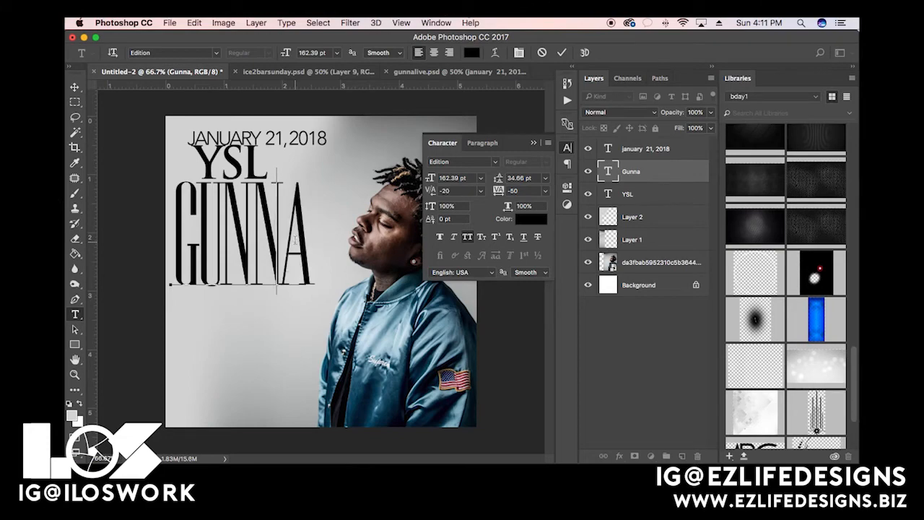
pyautogui.click(75, 88)
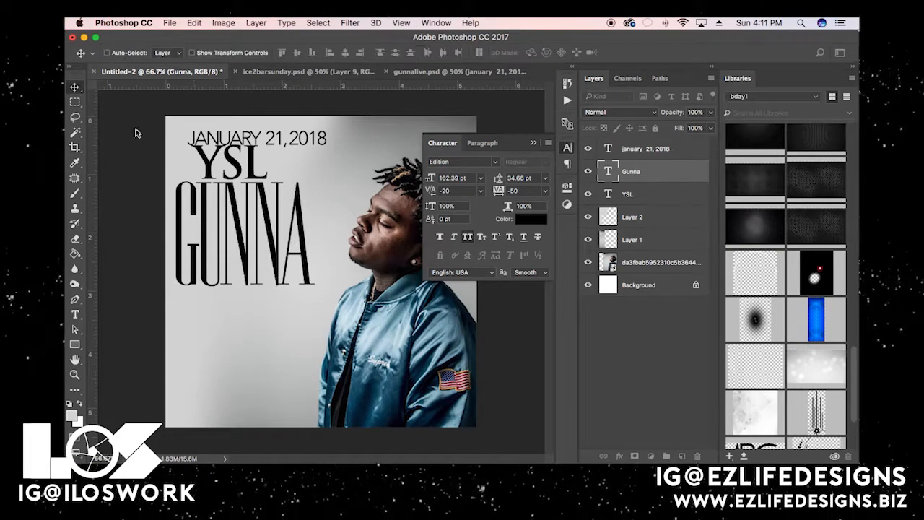
# Nudge the GUNNA text slightly up and to the right, and restore its tracking to -50
pyautogui.moveTo(218, 193); pyautogui.dragTo(223, 190)
pyautogui.moveTo(499, 194); pyautogui.dragTo(502, 194)
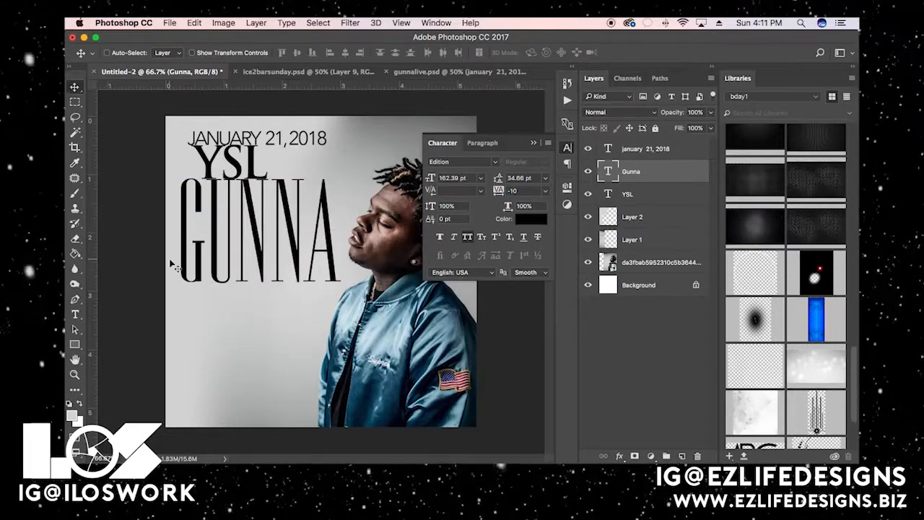
pyautogui.press('t')
pyautogui.click(241, 231)
pyautogui.press('super+a')
pyautogui.hotkey('alt', 'Left')
pyautogui.hotkey('alt', 'Left')
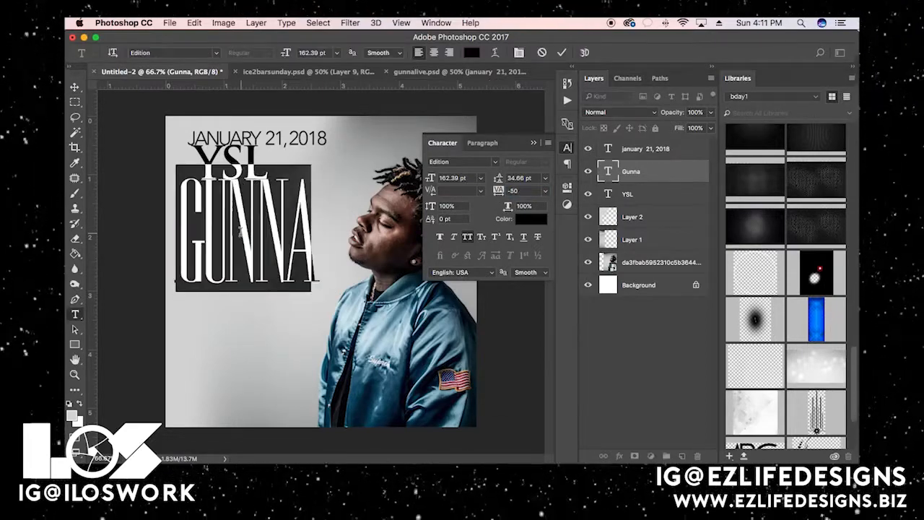
pyautogui.click(74, 87)
# Try other favourite fonts, such as Century Gothic, on the GUNNA text
pyautogui.rightClick(231, 160)
pyautogui.click(348, 171)
pyautogui.click(495, 162)
pyautogui.press('Up')
pyautogui.press('Up')
pyautogui.press('Up')
pyautogui.press('Up')
pyautogui.press('Up')
pyautogui.press('Up')
pyautogui.press('Up')
pyautogui.press('Up')
pyautogui.press('Up')
pyautogui.press('Up')
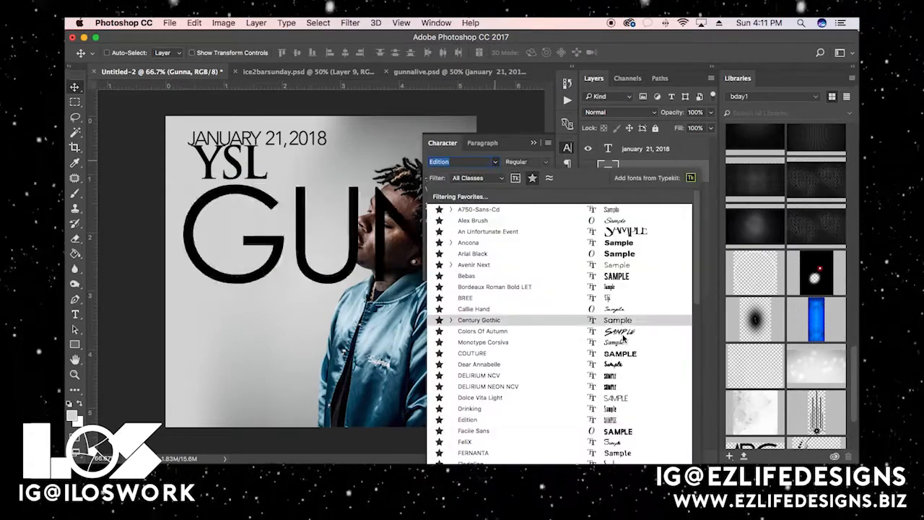
pyautogui.press('Escape')
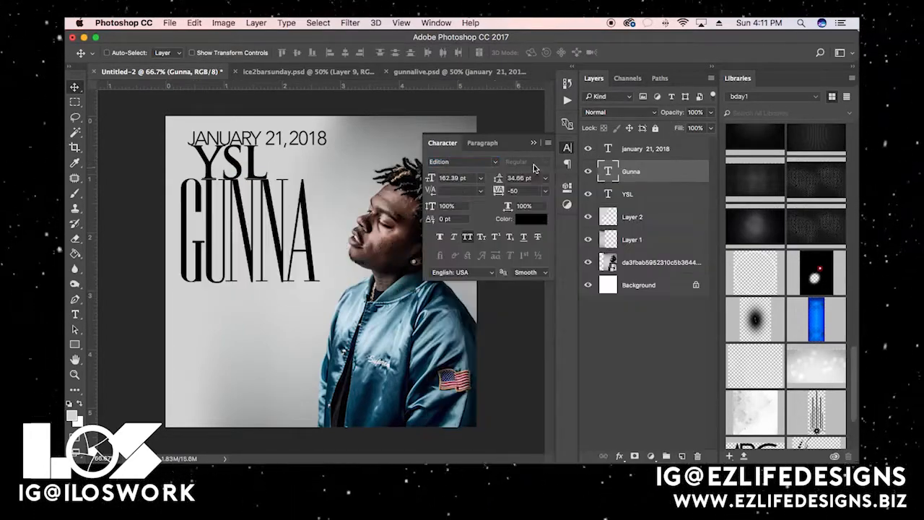
# Change the YSL text's font to Streamster and shift it over the top of the GUNNA lettering
pyautogui.click(630, 195)
pyautogui.click(496, 162)
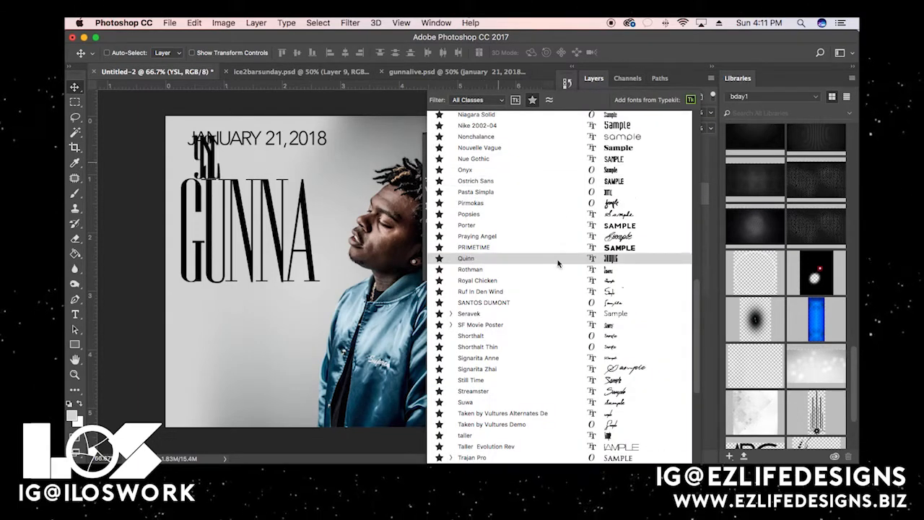
pyautogui.scroll(-6, 557, 264)
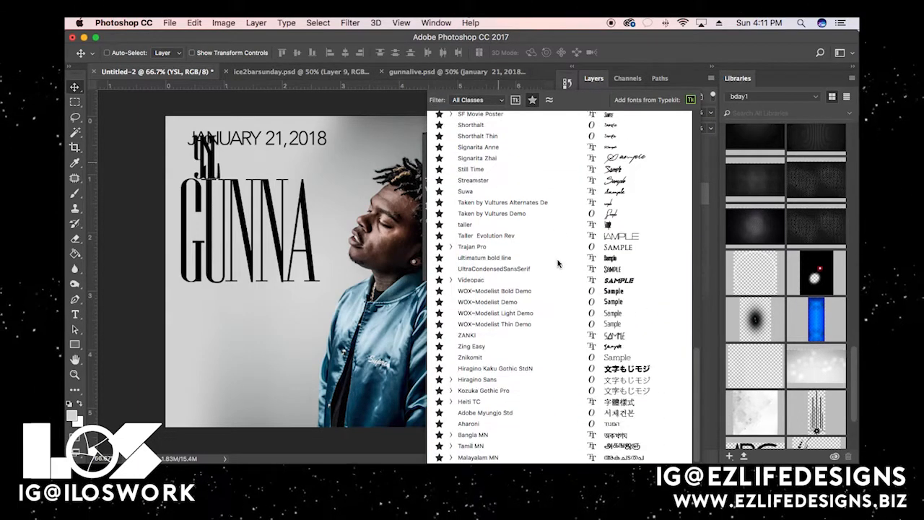
pyautogui.click(613, 204)
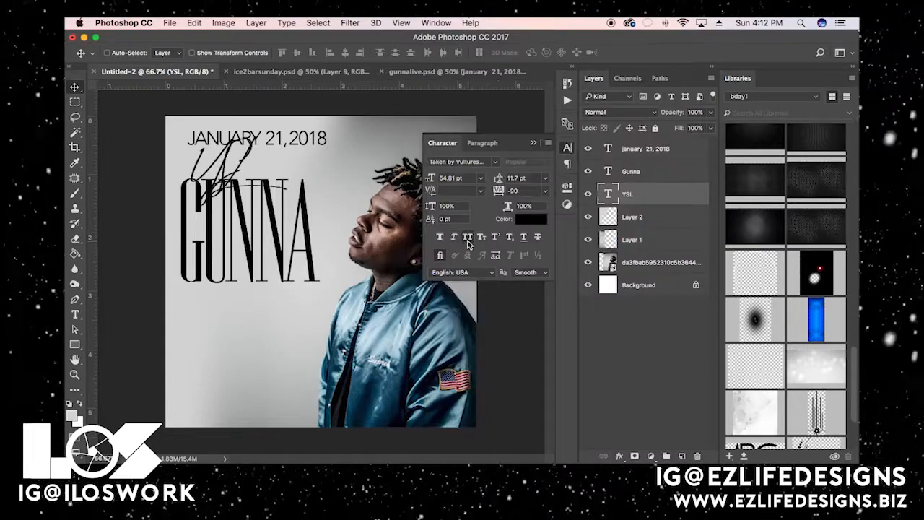
pyautogui.click(496, 162)
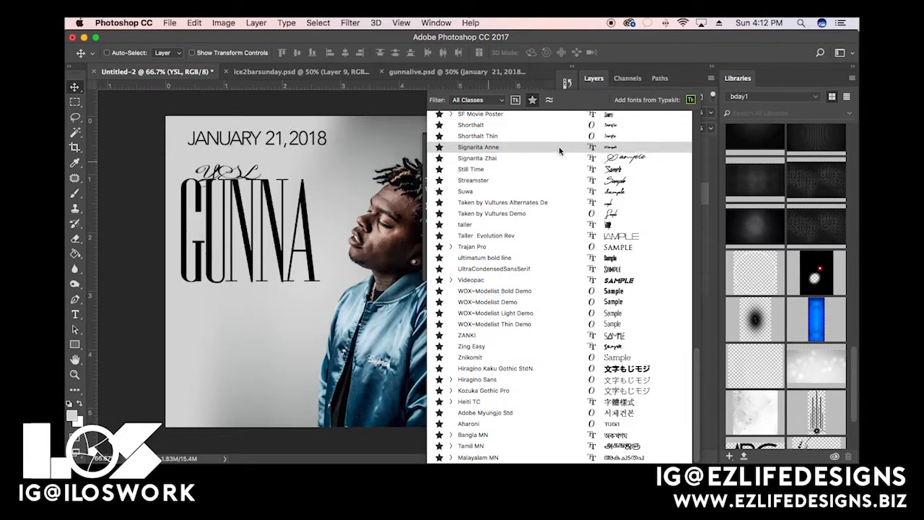
pyautogui.click(569, 182)
pyautogui.moveTo(285, 168); pyautogui.dragTo(275, 173)
# Add a 6 px outside stroke to the YSL layer, using light grey sampled from the flyer's background
pyautogui.press('space')
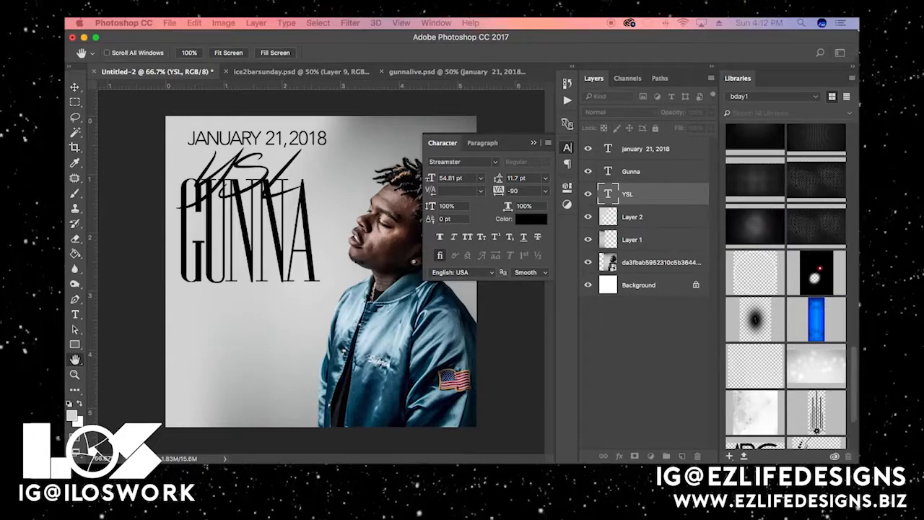
pyautogui.moveTo(188, 121); pyautogui.dragTo(556, 94)
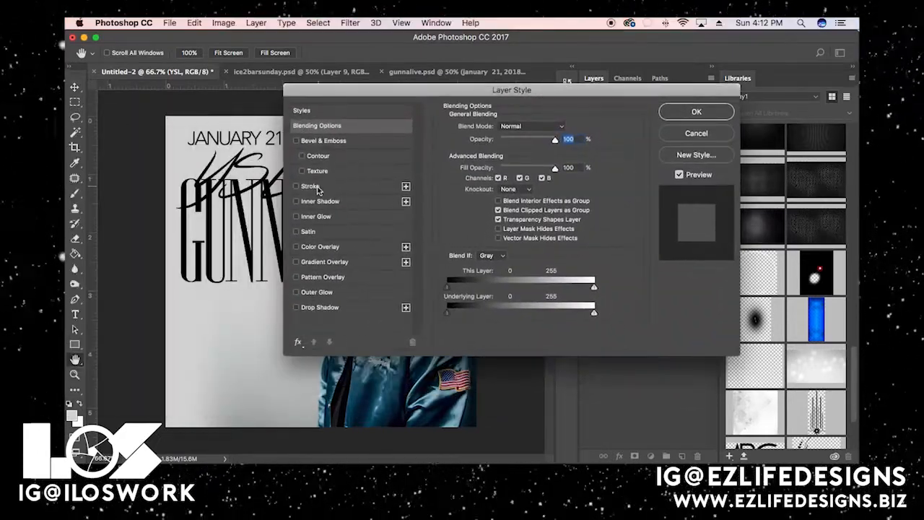
pyautogui.click(295, 186)
pyautogui.click(312, 186)
pyautogui.click(474, 213)
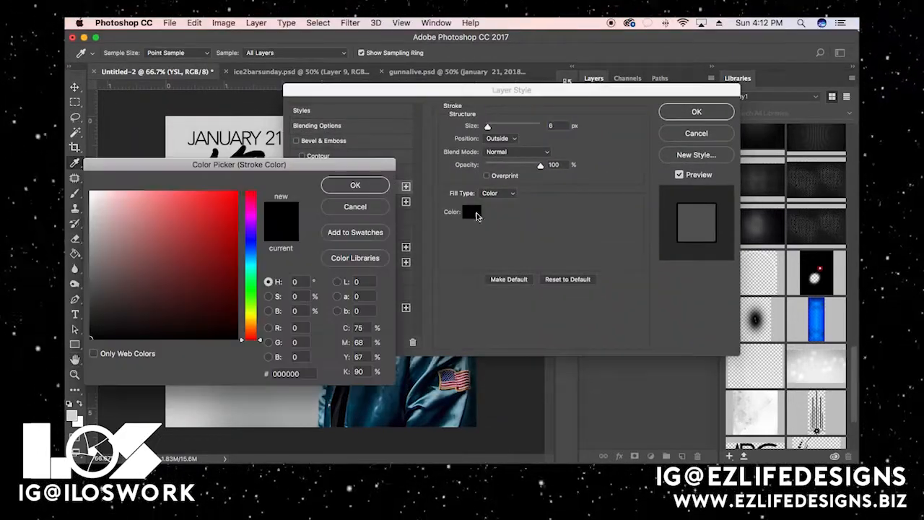
pyautogui.click(185, 144)
pyautogui.click(374, 186)
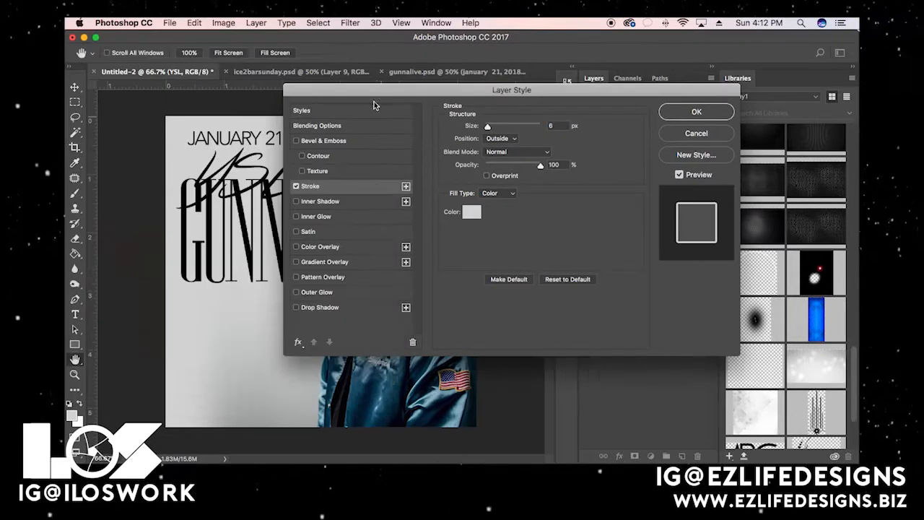
pyautogui.click(695, 111)
# Place the YSL layer above the GUNNA layer and scale its text down to about 43 pt, overlapping GUNNA's top
pyautogui.moveTo(641, 190); pyautogui.dragTo(644, 170)
pyautogui.moveTo(263, 177); pyautogui.dragTo(269, 174)
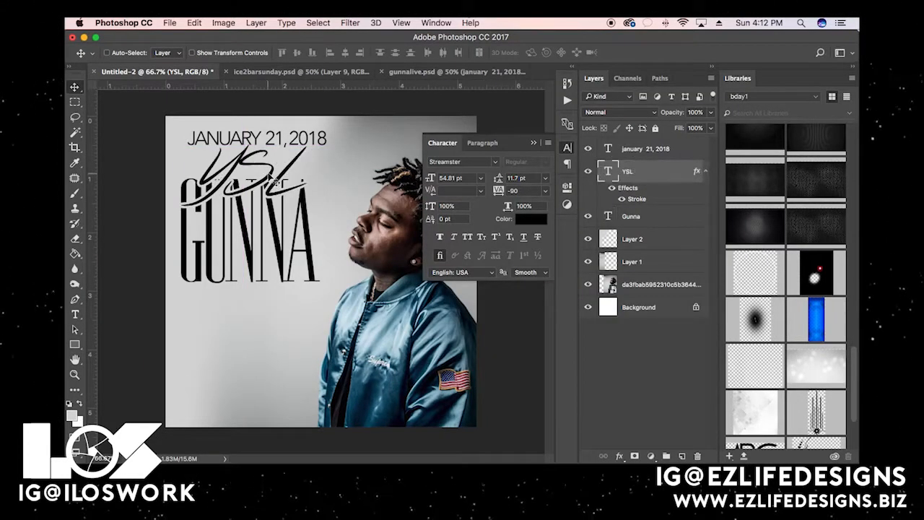
pyautogui.hotkey('ctrl', 't')
pyautogui.moveTo(183, 212); pyautogui.dragTo(246, 182)
pyautogui.press('Return')
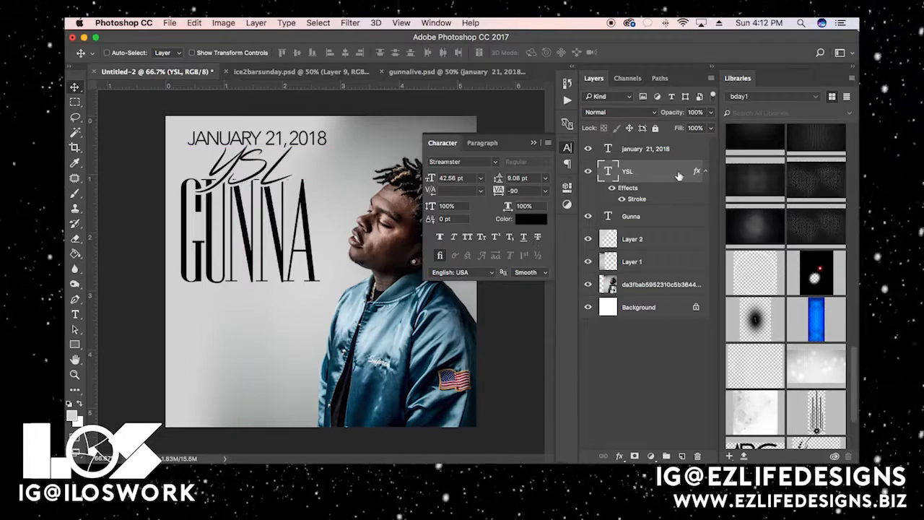
# Change the GUNNA text's colour to dark red
pyautogui.click(635, 216)
pyautogui.click(525, 220)
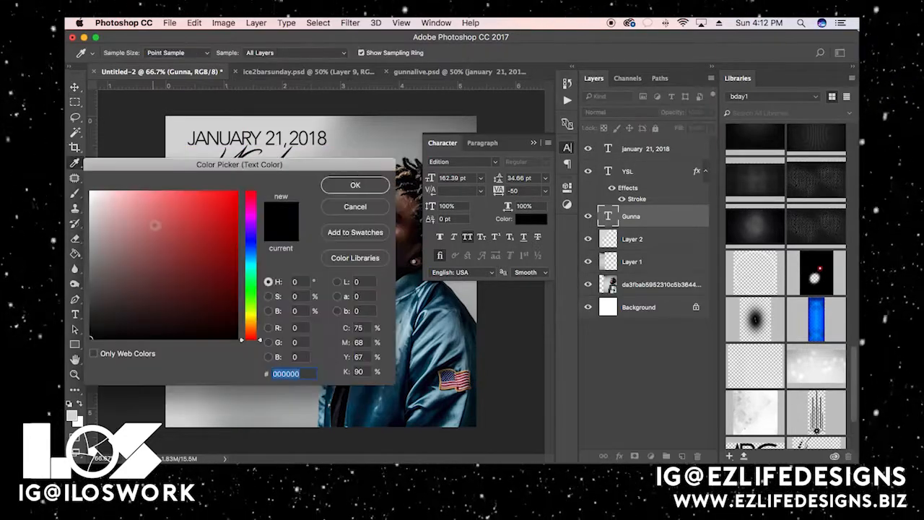
pyautogui.write('ff0000')
pyautogui.moveTo(296, 163); pyautogui.dragTo(654, 81)
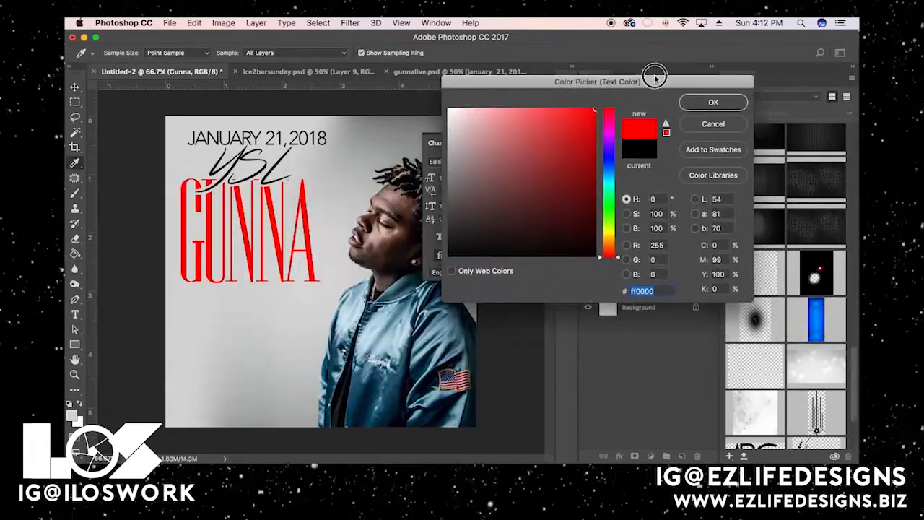
pyautogui.moveTo(609, 239); pyautogui.dragTo(610, 155)
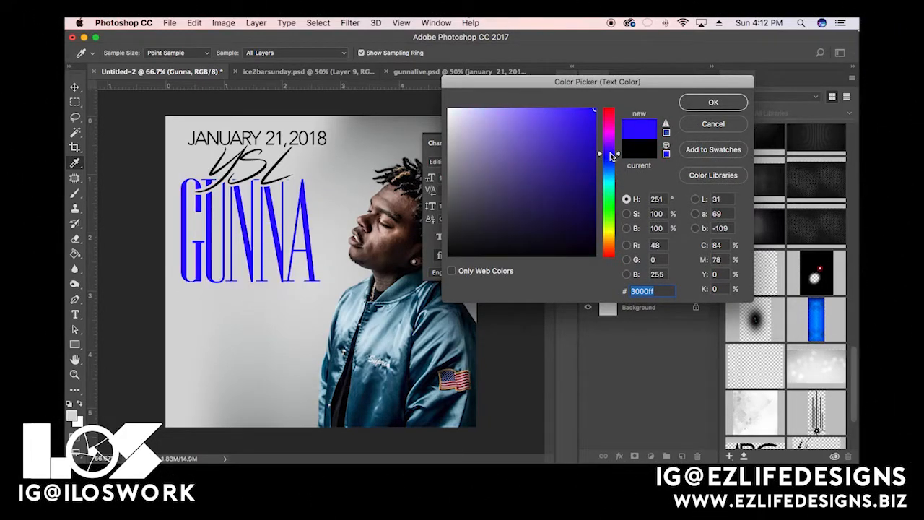
pyautogui.moveTo(612, 120); pyautogui.dragTo(612, 99)
pyautogui.moveTo(575, 183); pyautogui.dragTo(592, 169)
pyautogui.click(713, 102)
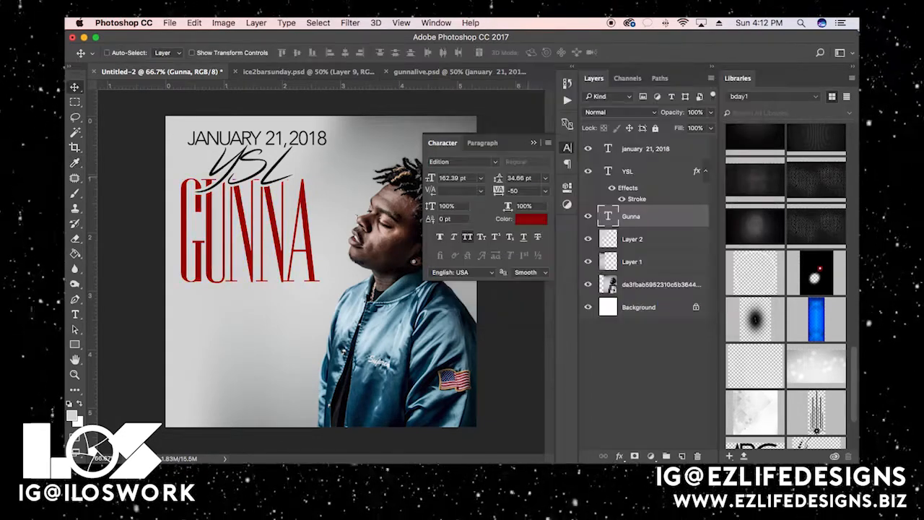
# Nudge the YSL text and reduce its stroke size to 4 px
pyautogui.rightClick(221, 171)
pyautogui.click(242, 175)
pyautogui.moveTo(266, 157); pyautogui.dragTo(267, 163)
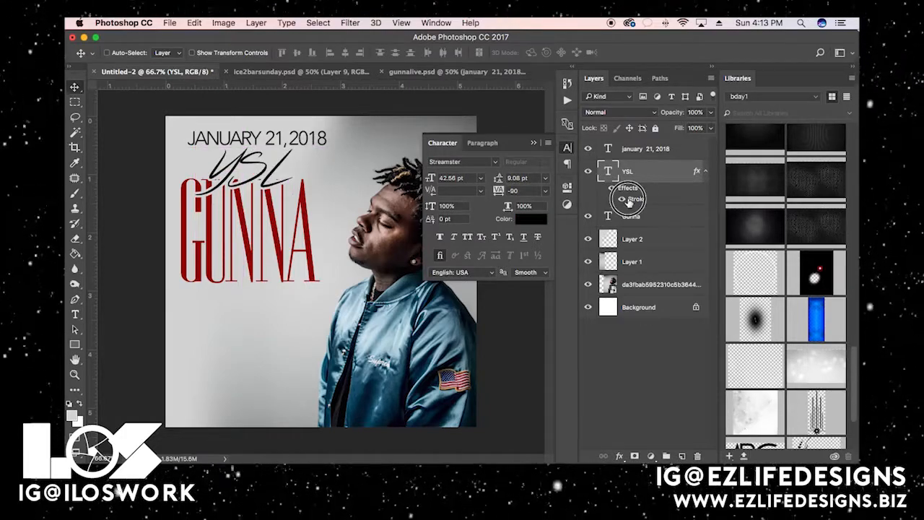
pyautogui.doubleClick(627, 203)
pyautogui.moveTo(735, 89); pyautogui.dragTo(839, 67)
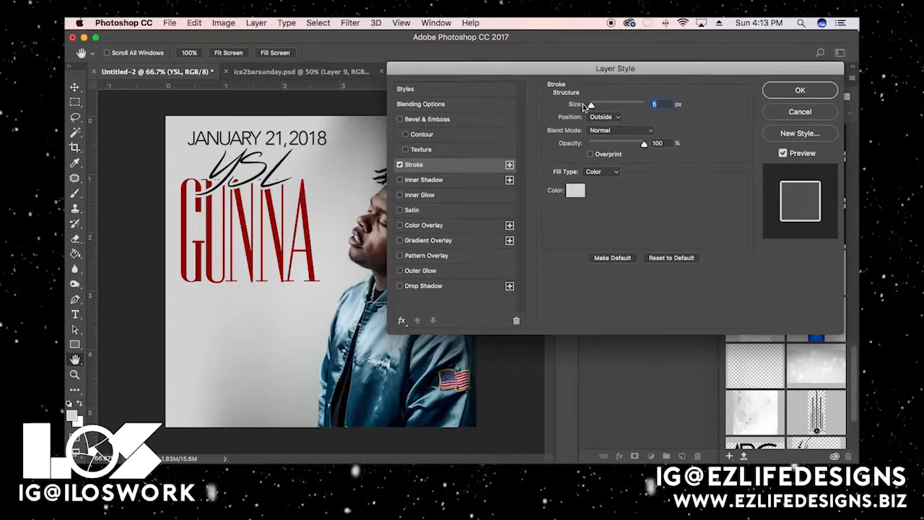
pyautogui.moveTo(591, 107); pyautogui.dragTo(589, 105)
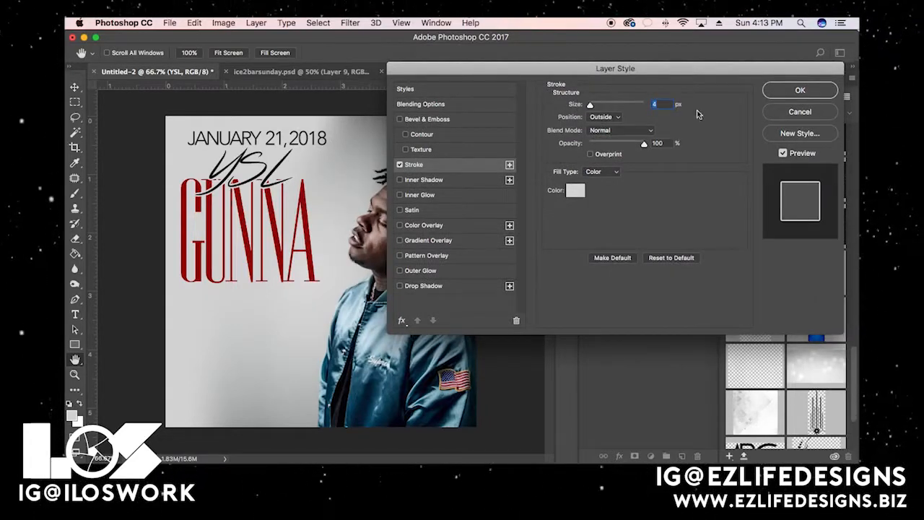
pyautogui.click(793, 92)
# Move the "January 21, 2018" text directly beneath the GUNNA lettering
pyautogui.rightClick(275, 137)
pyautogui.click(303, 141)
pyautogui.moveTo(302, 142); pyautogui.dragTo(301, 296)
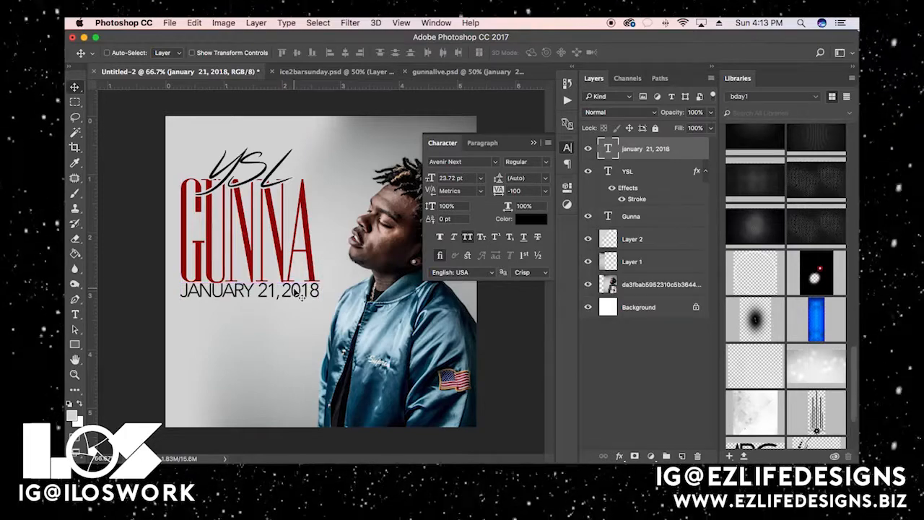
# Select the date, YSL and GUNNA text layers together and move them up near the flyer's top edge
pyautogui.keyDown('super'); pyautogui.click(635, 216); pyautogui.keyUp('super')
pyautogui.moveTo(245, 272); pyautogui.dragTo(246, 268)
pyautogui.rightClick(254, 158)
pyautogui.click(273, 156)
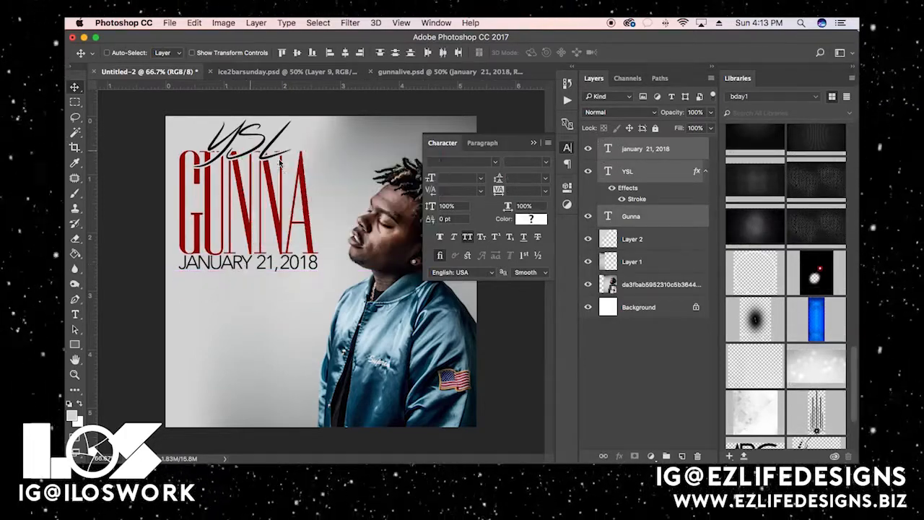
# Scale the YSL text up slightly to 46.46 pt over the top of the GUNNA lettering
pyautogui.press('super+t')
pyautogui.moveTo(289, 169)
pyautogui.mouseDown()
pyautogui.moveTo(343, 190)
pyautogui.moveTo(302, 178)
pyautogui.mouseUp()
pyautogui.press('Return')
# Place the red glow graphic "Layer 31 copy 180" from the bday1 library over the title and rotate it upright
pyautogui.scroll(-3, 801, 320)
pyautogui.scroll(20, 800, 320)
pyautogui.scroll(-15, 801, 320)
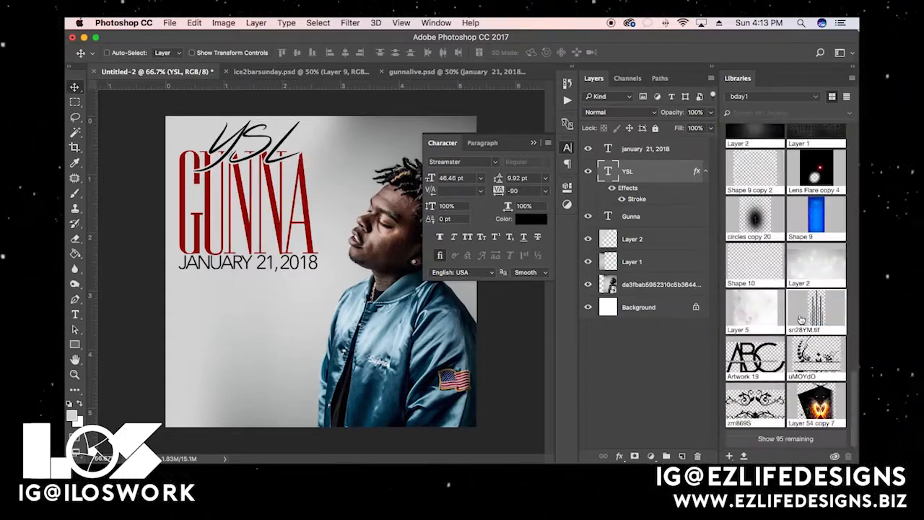
pyautogui.scroll(10, 795, 404)
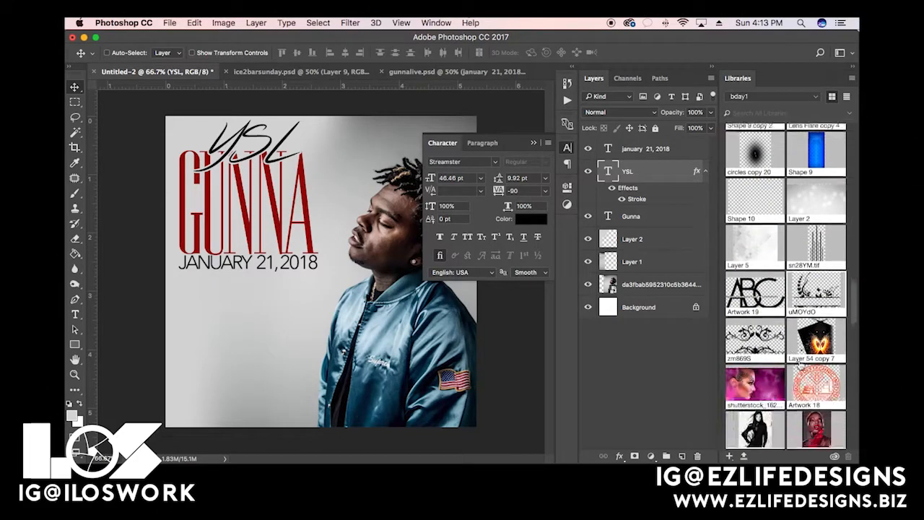
pyautogui.scroll(-10, 799, 364)
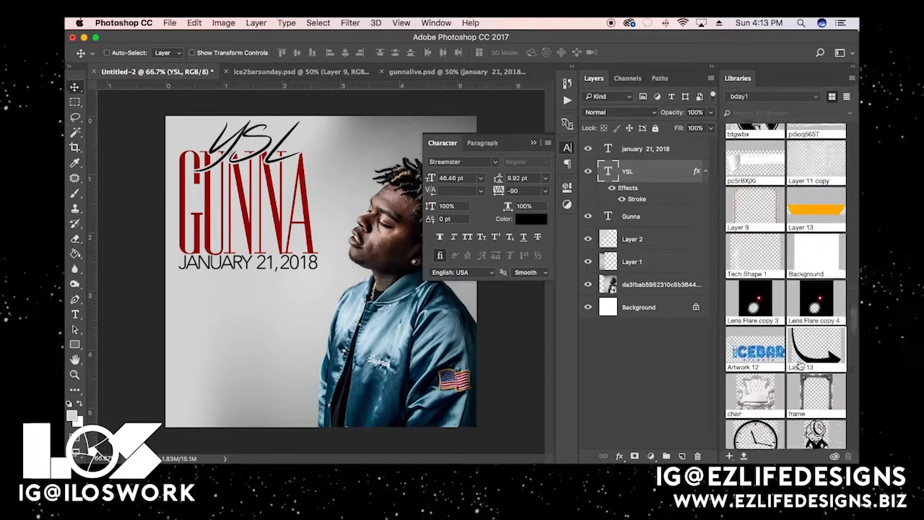
pyautogui.scroll(3, 800, 364)
pyautogui.moveTo(755, 278); pyautogui.dragTo(231, 202)
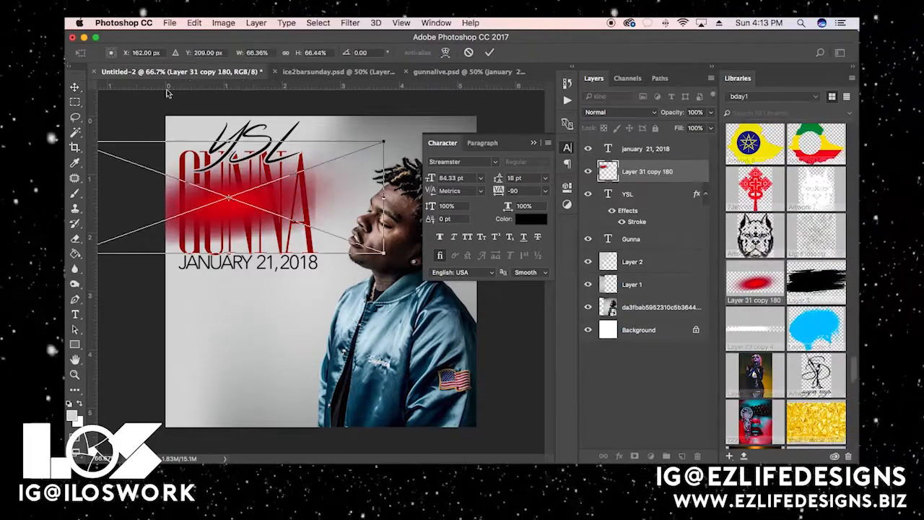
pyautogui.moveTo(177, 130); pyautogui.dragTo(310, 130)
pyautogui.press('Return')
# Set the red glow layer's blend mode to Screen and move it above the date text layer
pyautogui.click(622, 112)
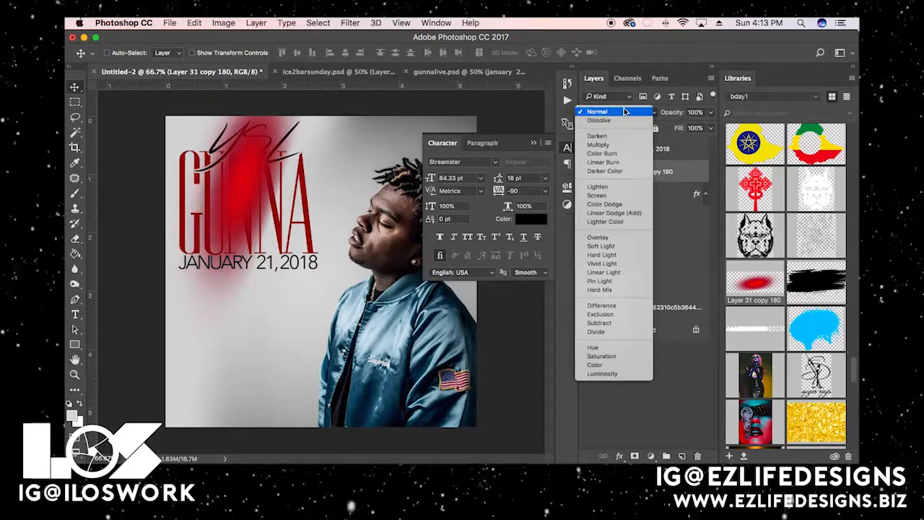
pyautogui.click(609, 195)
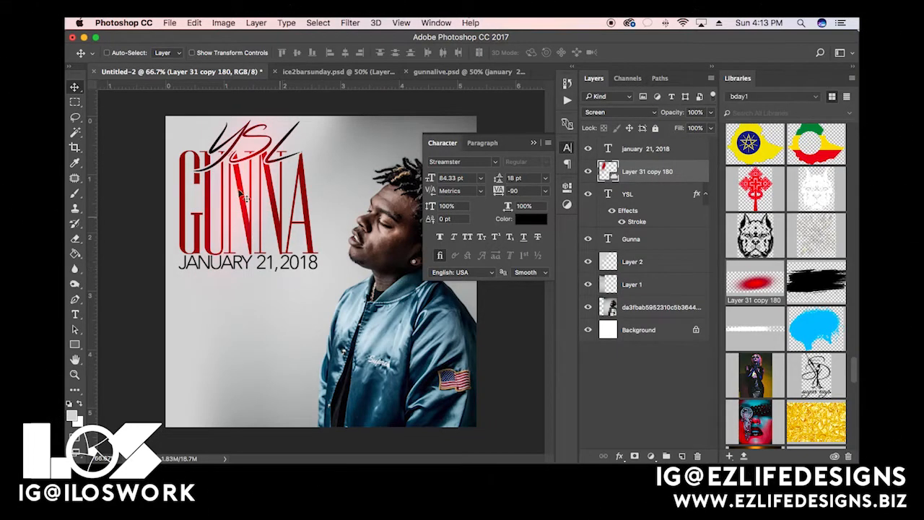
pyautogui.moveTo(650, 172); pyautogui.dragTo(634, 147)
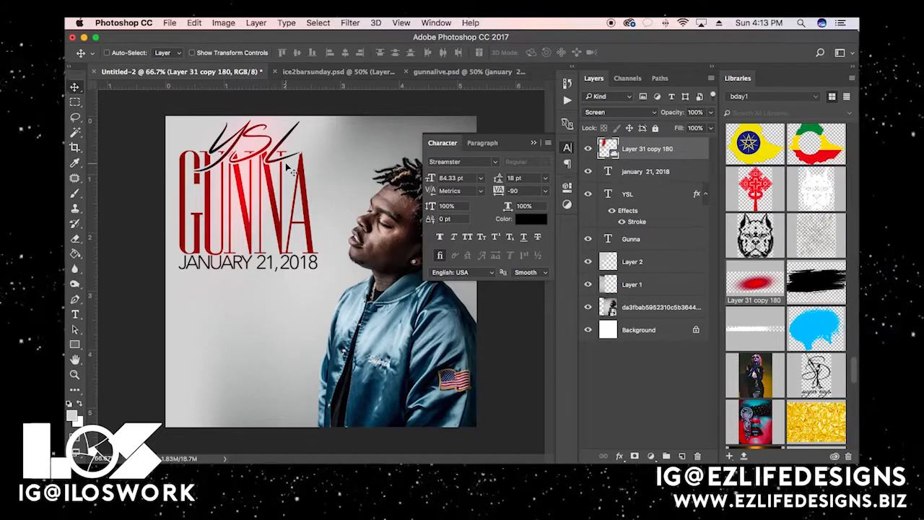
# Change the font of the "January 21, 2018" text to Trajan Pro
pyautogui.click(534, 142)
pyautogui.rightClick(250, 260)
pyautogui.click(257, 261)
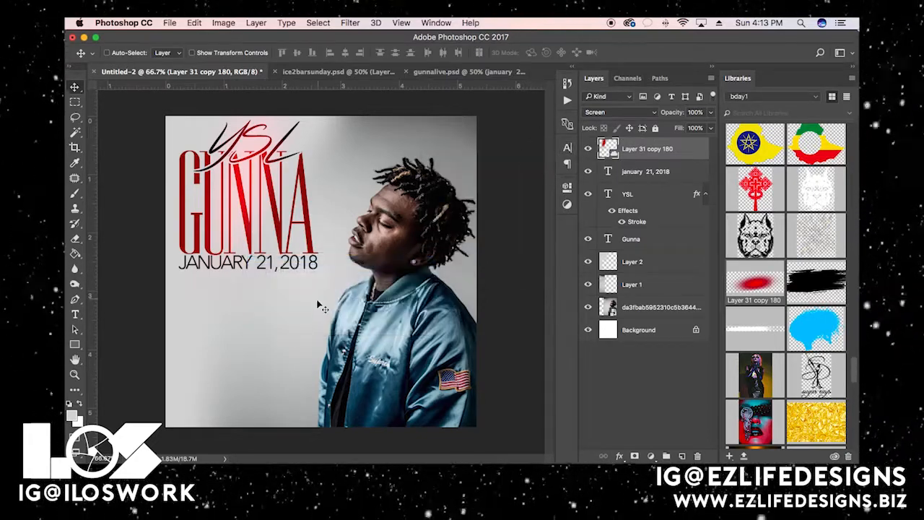
pyautogui.press('t')
pyautogui.doubleClick(608, 171)
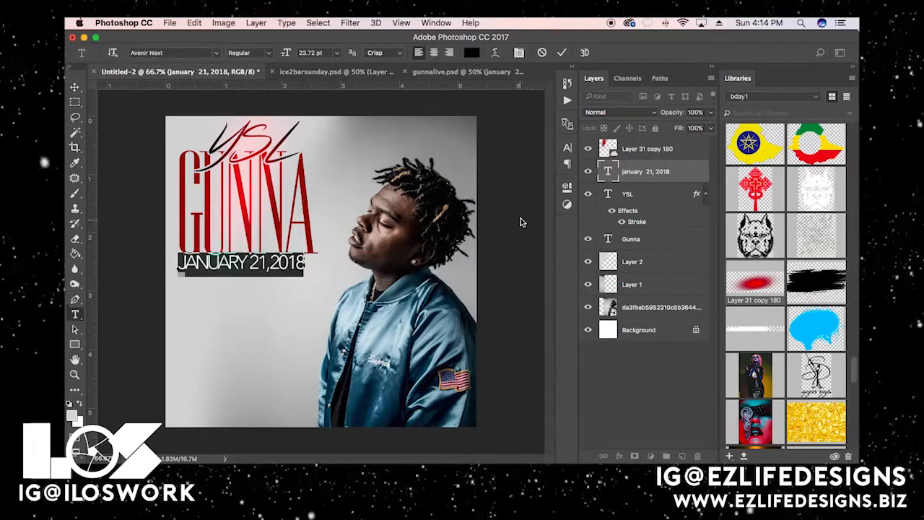
pyautogui.click(567, 148)
pyautogui.click(492, 163)
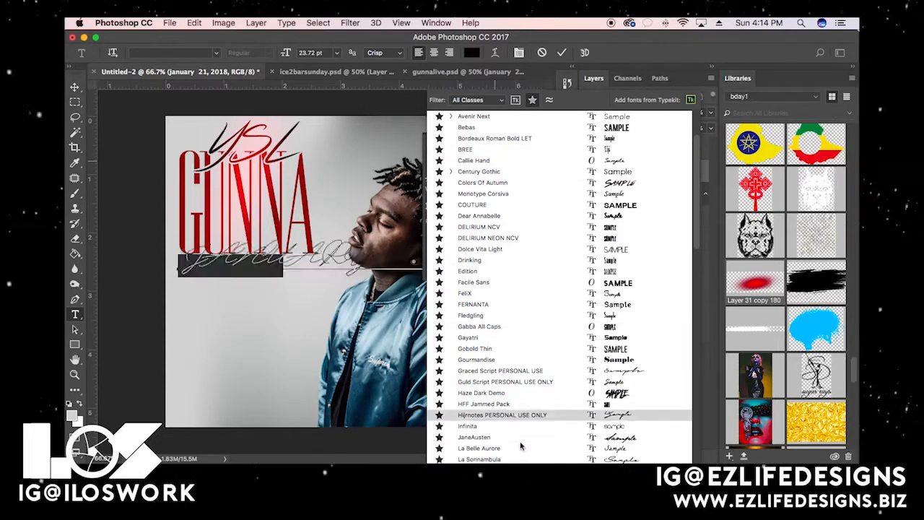
pyautogui.scroll(-3, 510, 438)
pyautogui.scroll(-15, 511, 442)
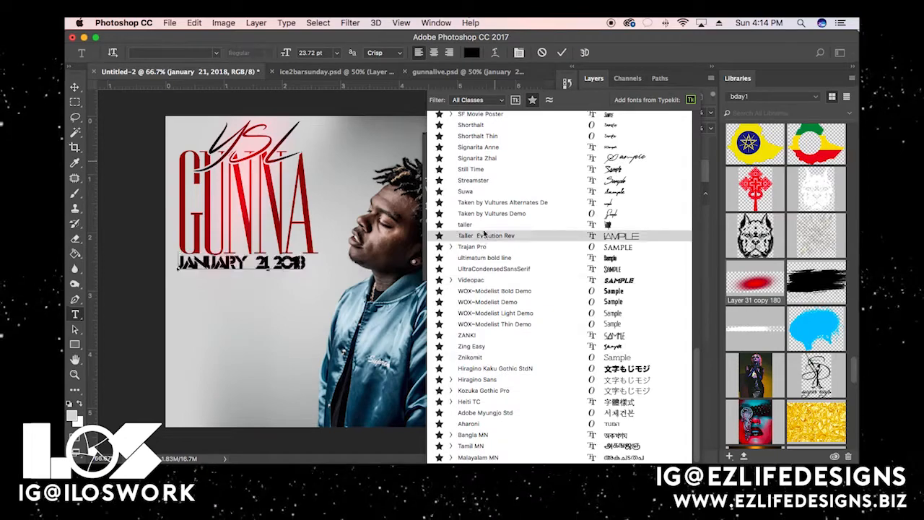
pyautogui.click(480, 246)
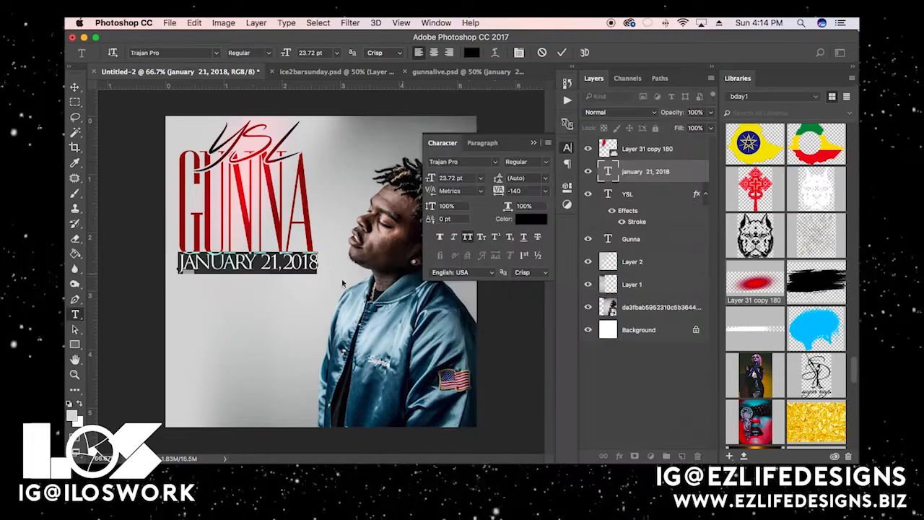
pyautogui.click(75, 88)
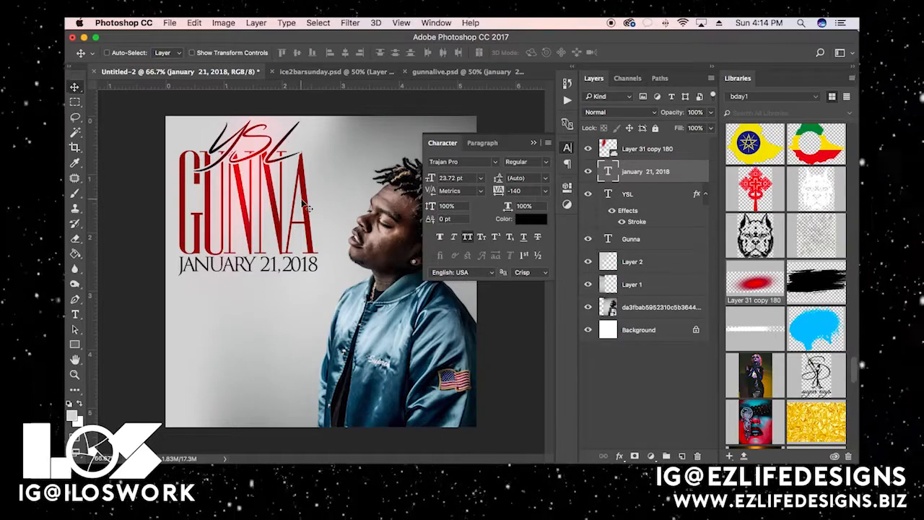
pyautogui.click(533, 143)
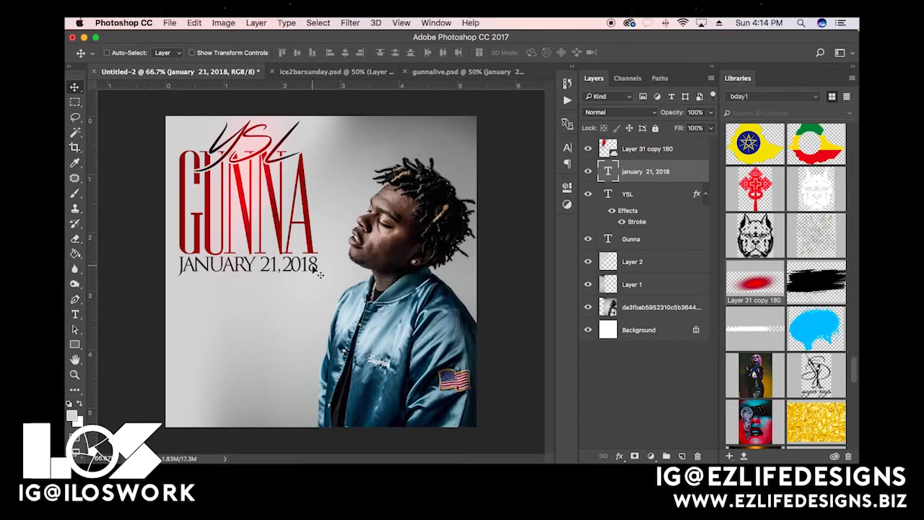
# Move the date text straight down to leave a gap beneath the GUNNA lettering
pyautogui.rightClick(244, 266)
pyautogui.click(267, 256)
pyautogui.rightClick(263, 267)
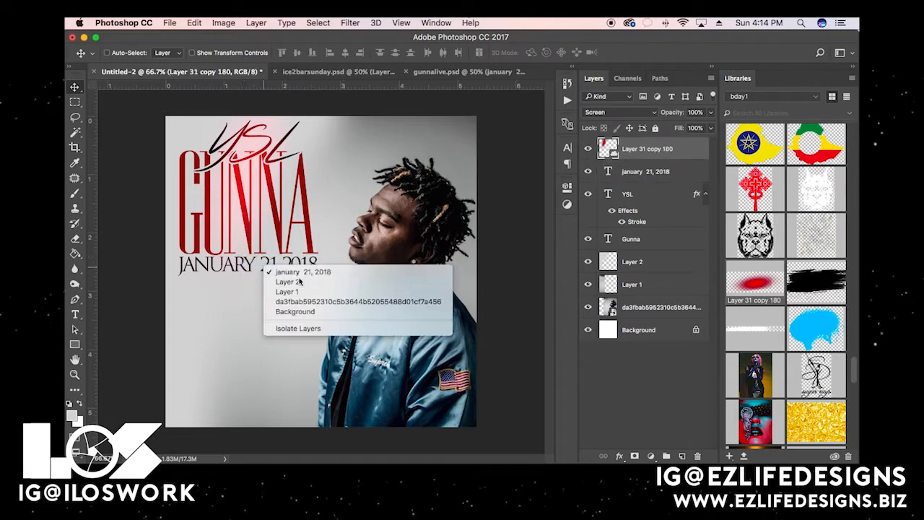
pyautogui.click(285, 270)
pyautogui.moveTo(285, 270); pyautogui.dragTo(288, 320)
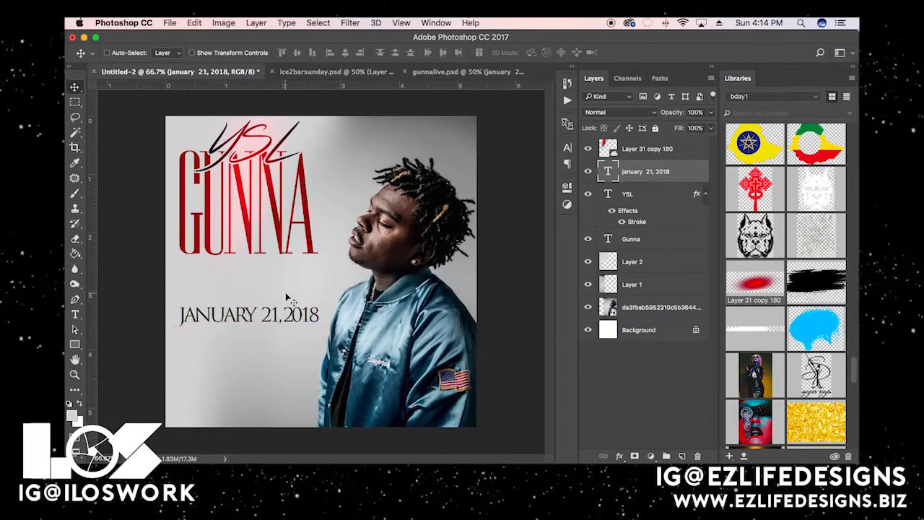
# Add a new text layer reading "Live" and move it into the gap between GUNNA and the date
pyautogui.press('t')
pyautogui.click(373, 273)
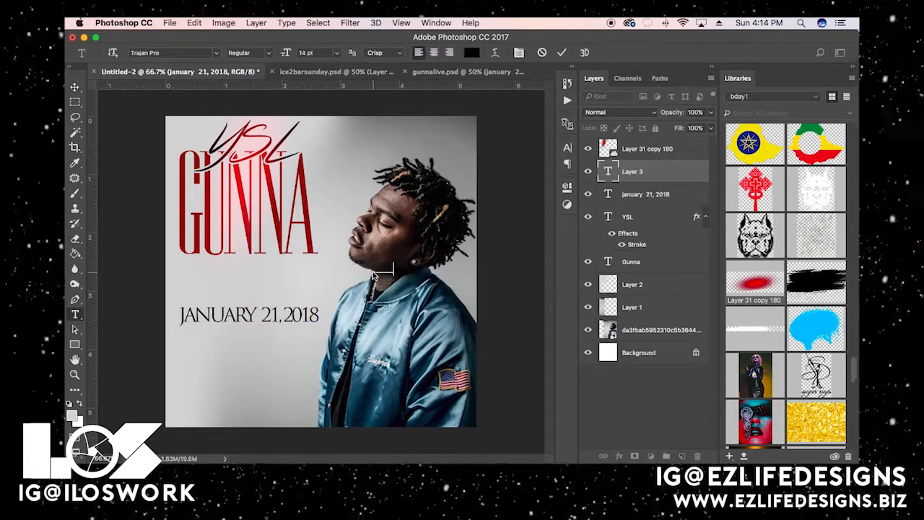
pyautogui.click(74, 86)
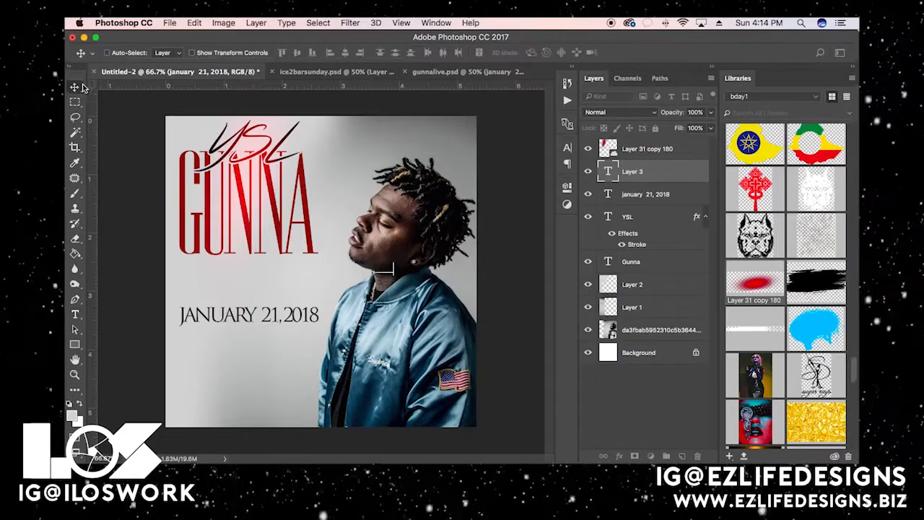
pyautogui.moveTo(405, 267); pyautogui.dragTo(236, 269)
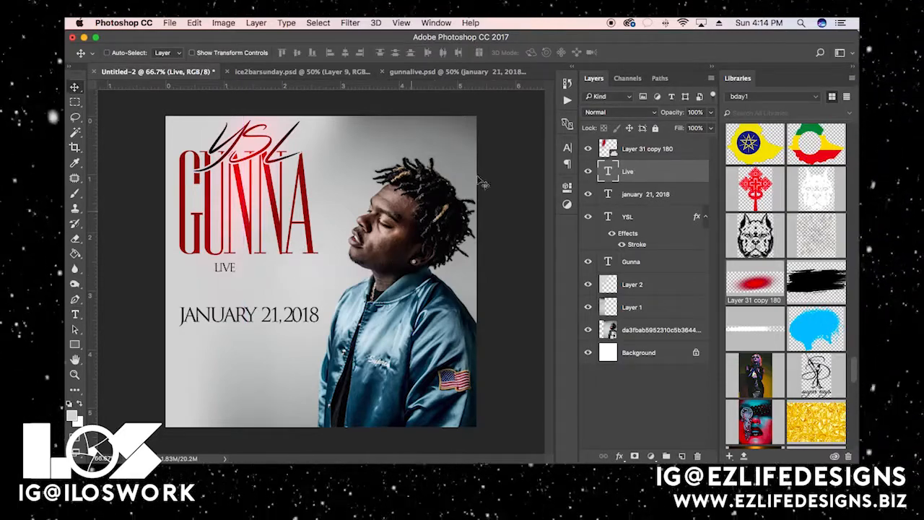
# Set the Live text's font to Streamster and enlarge it to 46.28 pt
pyautogui.click(568, 147)
pyautogui.click(496, 163)
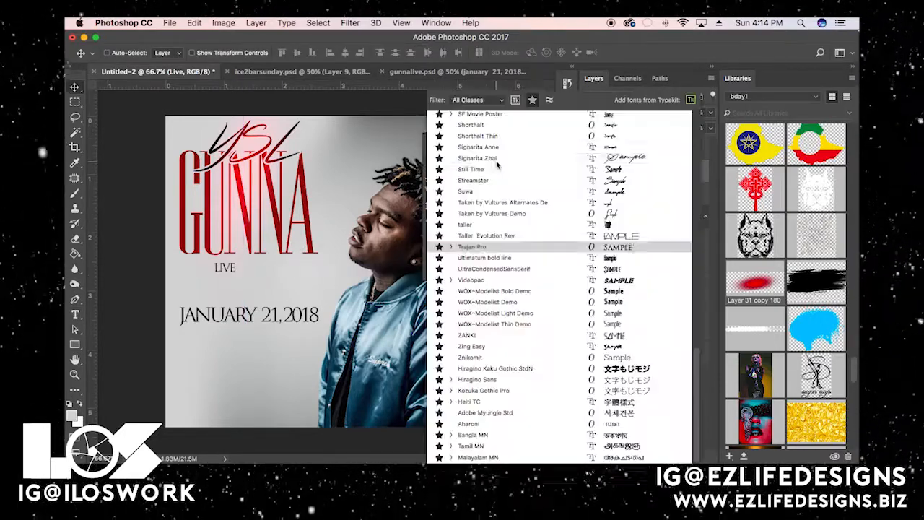
pyautogui.click(534, 101)
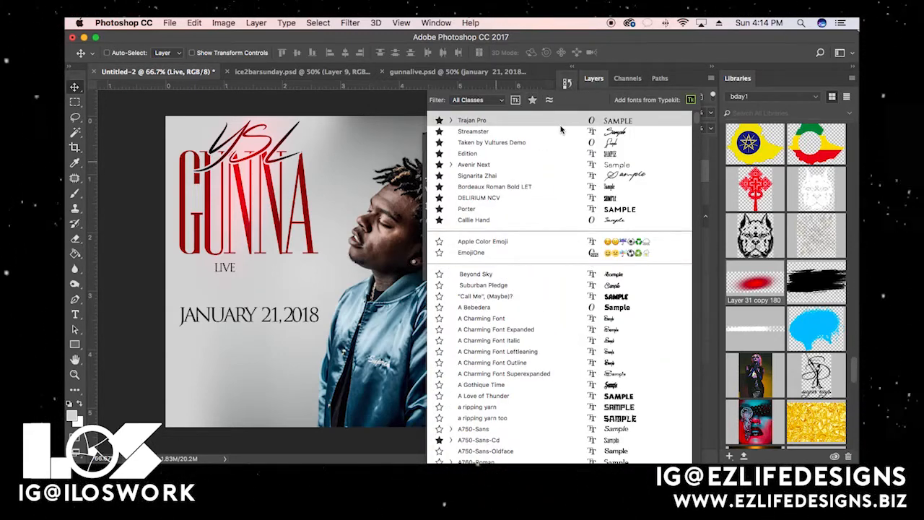
pyautogui.click(593, 134)
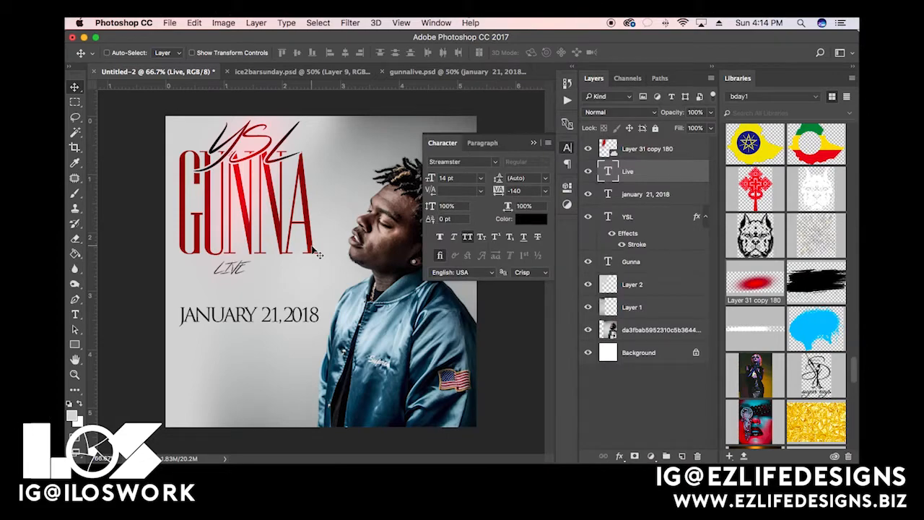
pyautogui.press('super+t')
pyautogui.moveTo(252, 257); pyautogui.dragTo(279, 268)
pyautogui.press('Return')
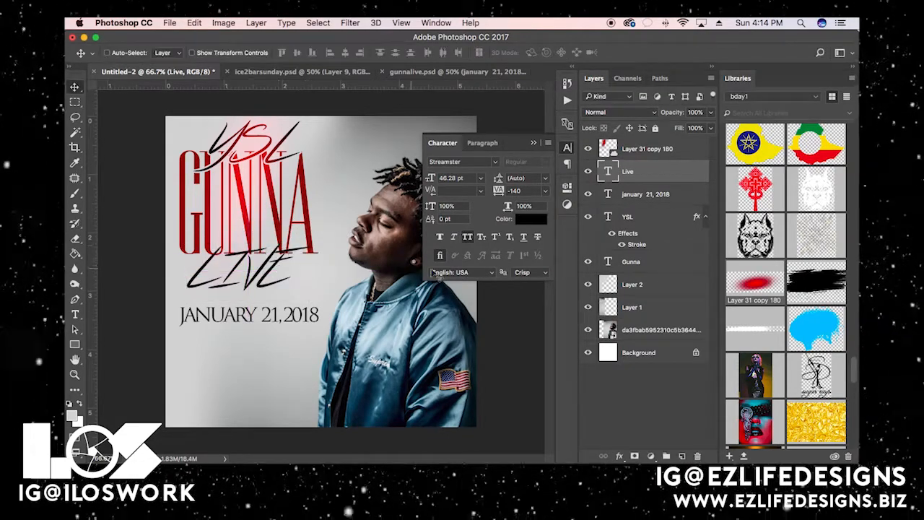
# Turn off All Caps for the Live text and set its tracking to 0
pyautogui.click(467, 237)
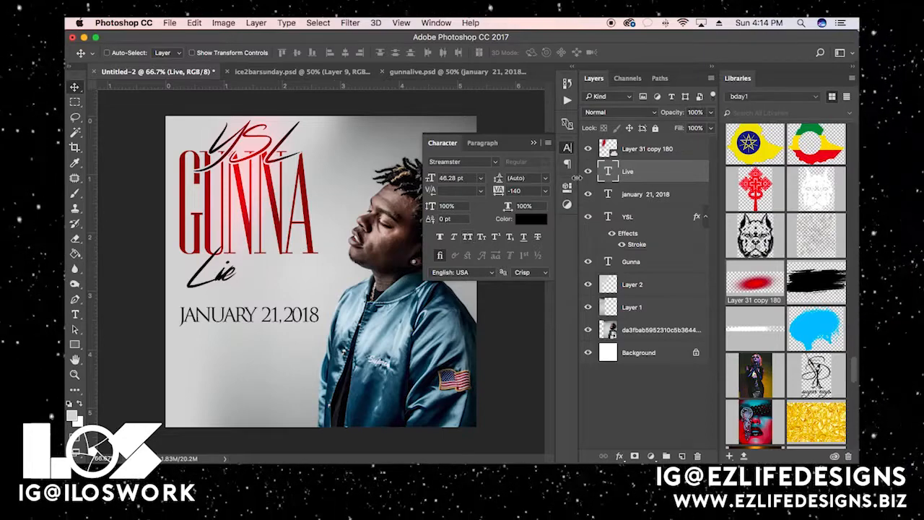
pyautogui.click(549, 193)
pyautogui.click(526, 261)
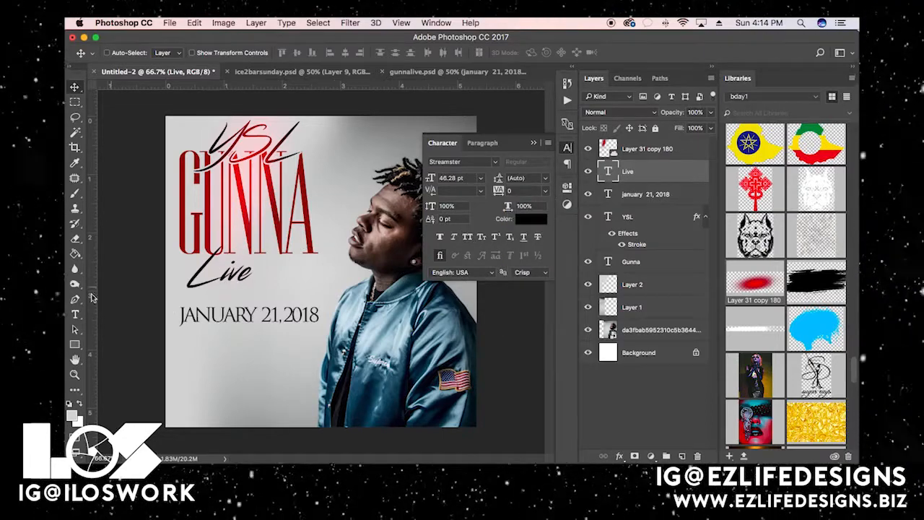
# Enlarge the Live text to 77.75 pt and place it overlapping the bottom of the GUNNA lettering
pyautogui.moveTo(220, 268); pyautogui.dragTo(243, 264)
pyautogui.hotkey('ctrl', 't')
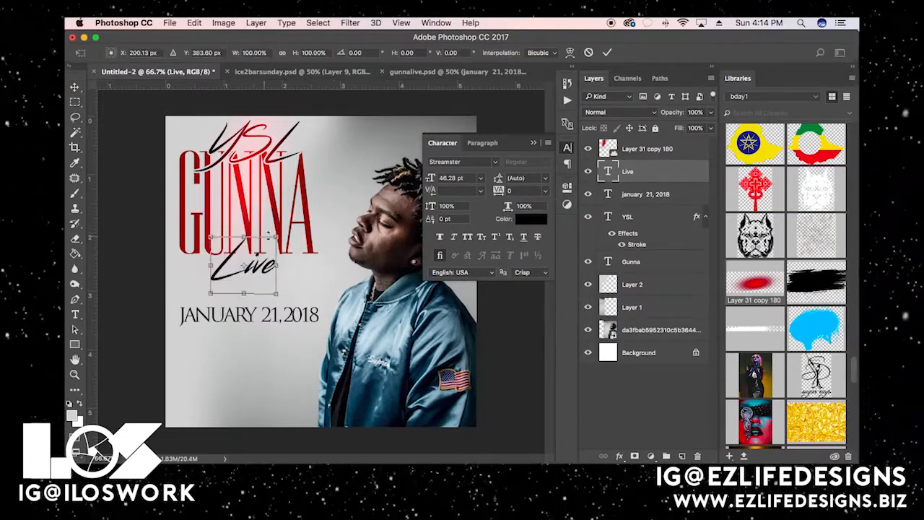
pyautogui.moveTo(277, 235); pyautogui.dragTo(266, 262)
pyautogui.press('Return')
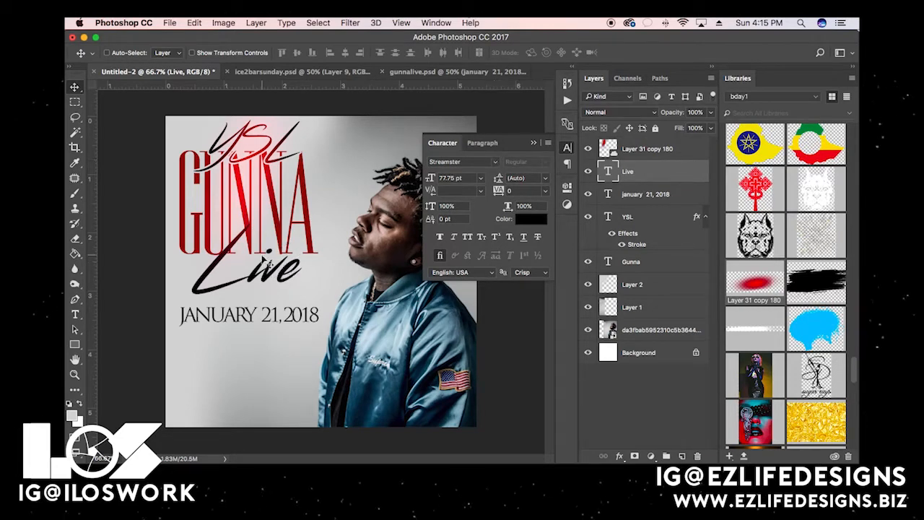
# Change the Live text's font to Taken by Vultures Demo and reposition it over the lower part of GUNNA
pyautogui.click(498, 165)
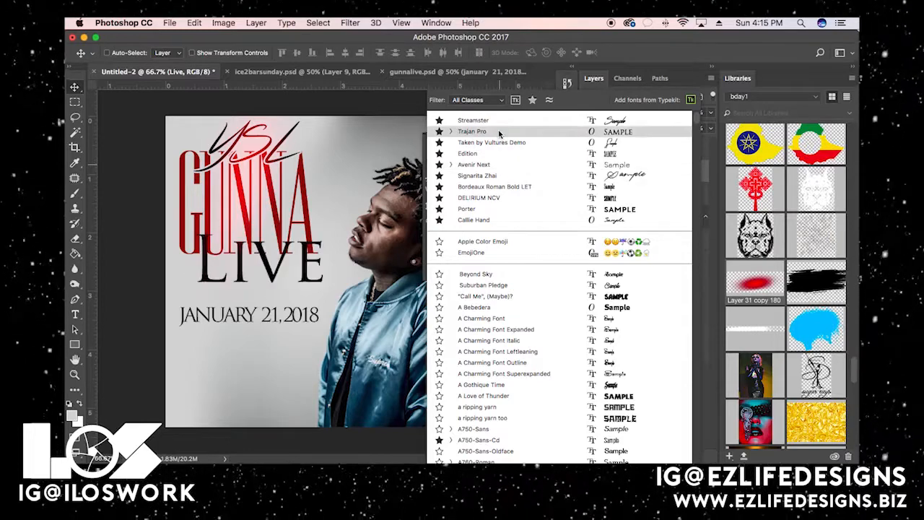
pyautogui.click(496, 143)
pyautogui.moveTo(265, 258); pyautogui.dragTo(330, 240)
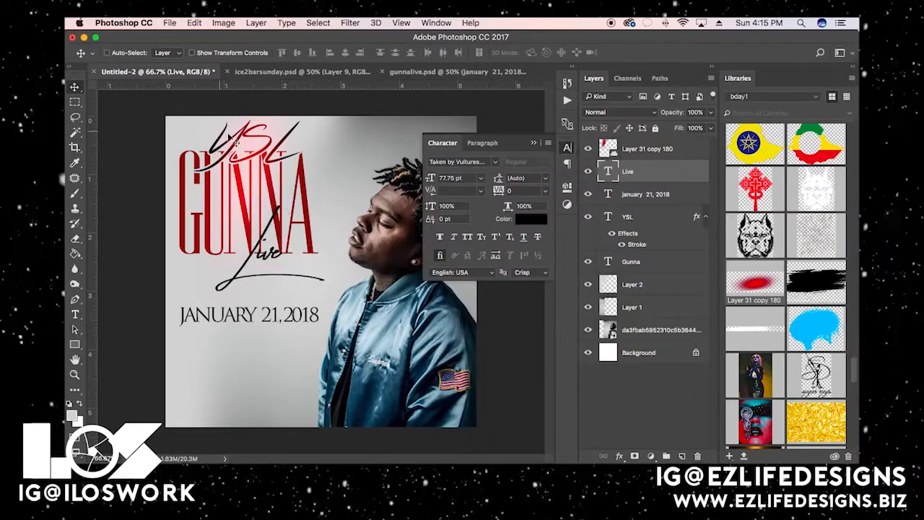
pyautogui.rightClick(232, 132)
pyautogui.click(243, 140)
pyautogui.rightClick(243, 135)
pyautogui.click(263, 152)
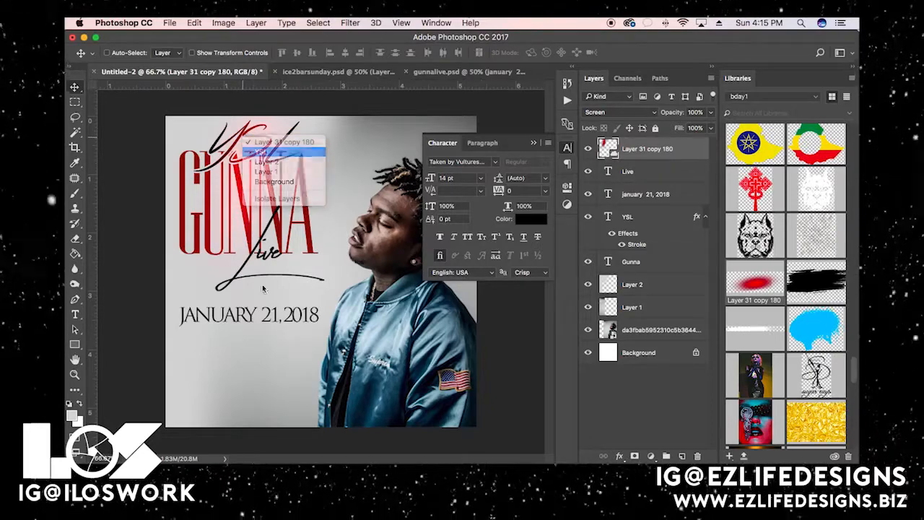
# Select the Live text, try Trajan Pro on it, and set its font to Avenir Next Regular
pyautogui.rightClick(253, 257)
pyautogui.click(269, 265)
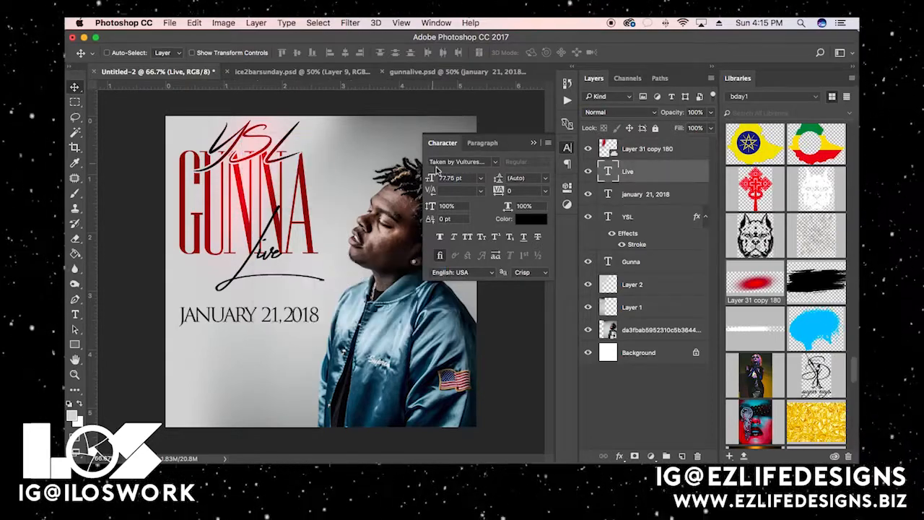
pyautogui.press('t')
pyautogui.doubleClick(254, 276)
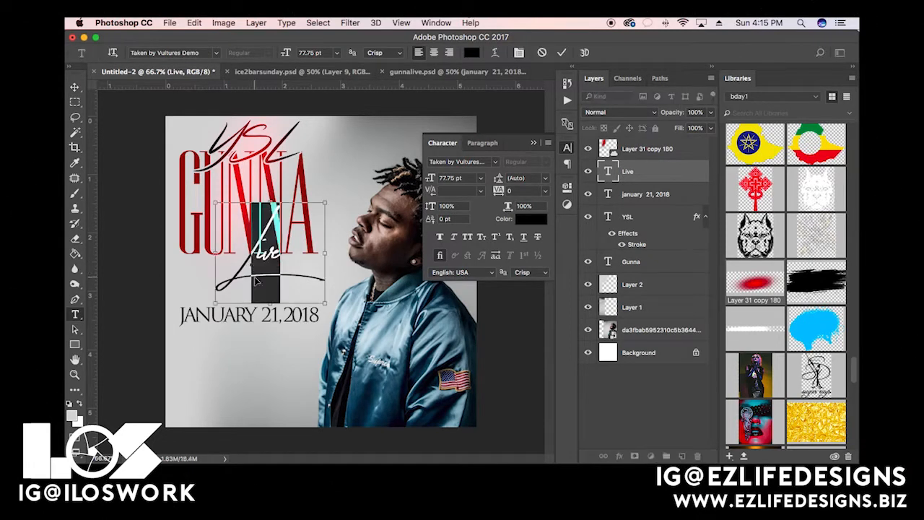
pyautogui.click(495, 163)
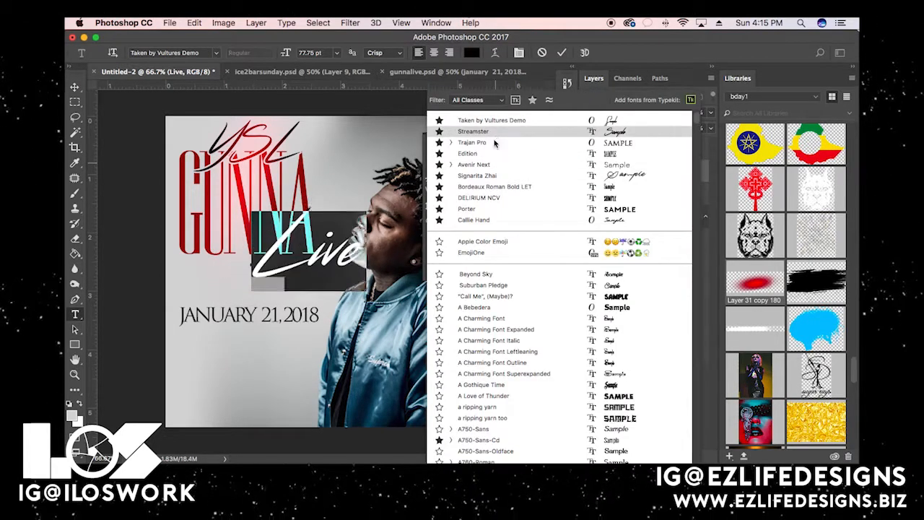
pyautogui.click(495, 144)
pyautogui.click(493, 163)
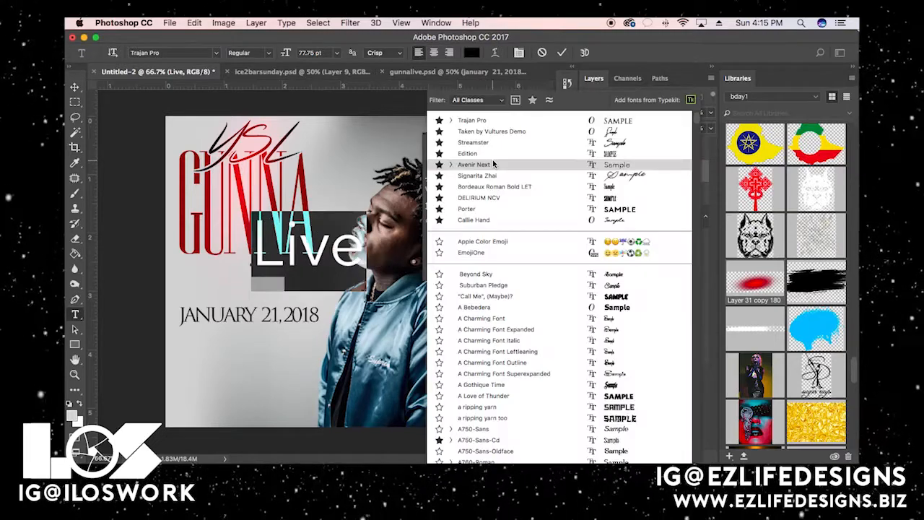
pyautogui.click(490, 169)
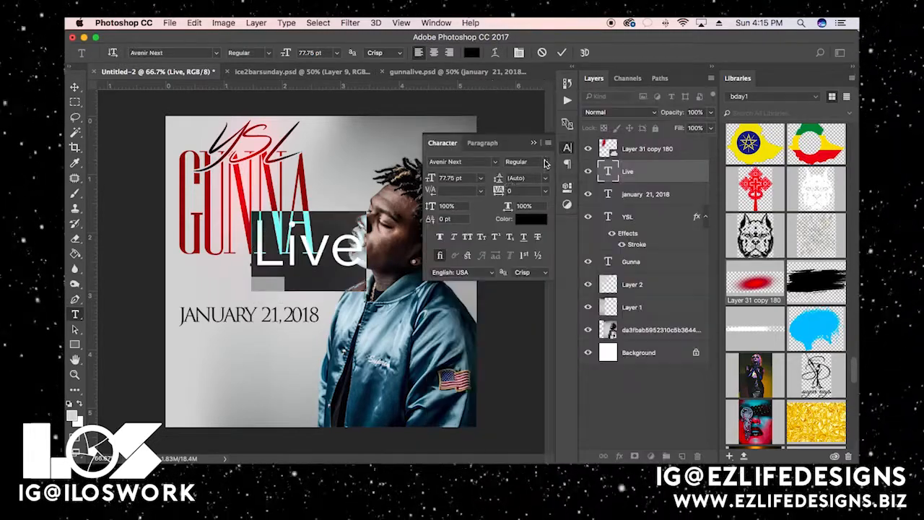
# Set the Live text to Avenir Next Bold in All Caps
pyautogui.click(545, 164)
pyautogui.click(514, 228)
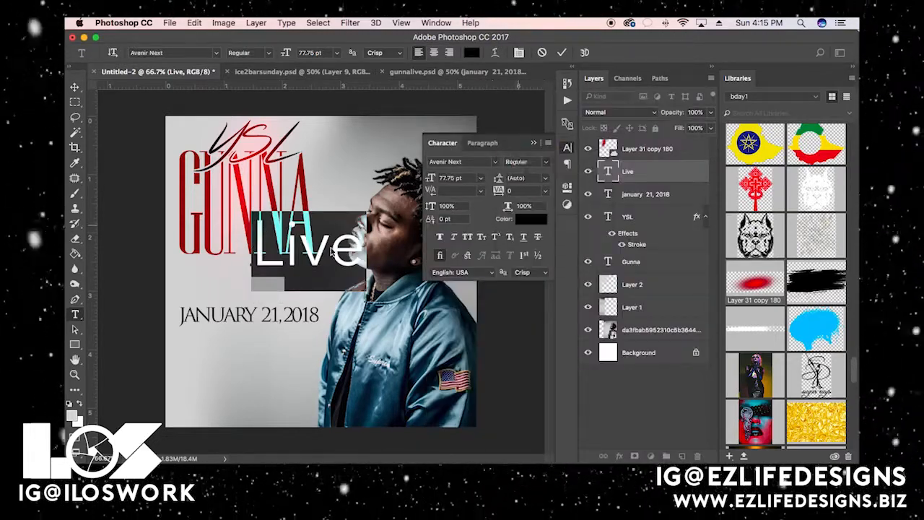
pyautogui.click(467, 237)
pyautogui.click(619, 168)
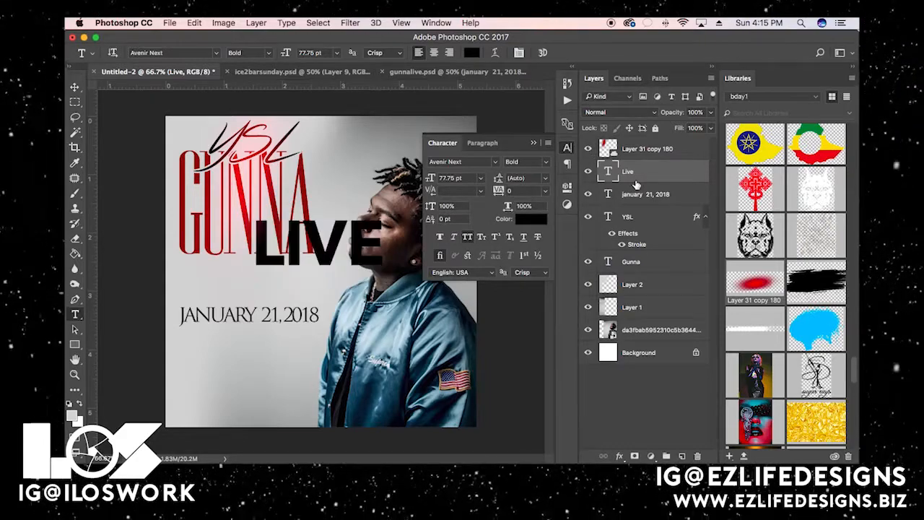
# Shrink the Live text to 27.97 pt and place it between the GUNNA lettering and the date
pyautogui.hotkey('ctrl', 't')
pyautogui.moveTo(378, 216); pyautogui.dragTo(300, 265)
pyautogui.press('Return')
# Find the Polygon 1 speech bubble in the bday1 library and place it over the LIVE text
pyautogui.scroll(-10, 771, 297)
pyautogui.scroll(-10, 771, 297)
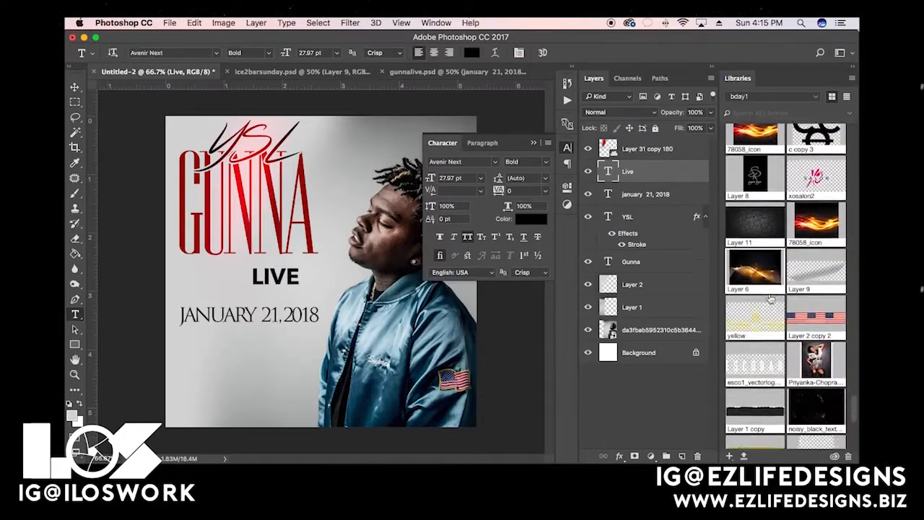
pyautogui.scroll(8, 771, 297)
pyautogui.scroll(-10, 771, 298)
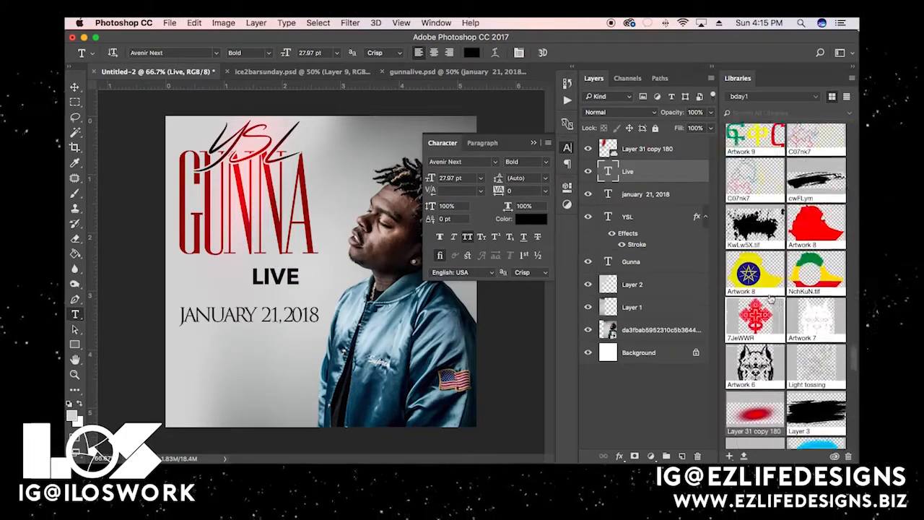
pyautogui.scroll(8, 771, 297)
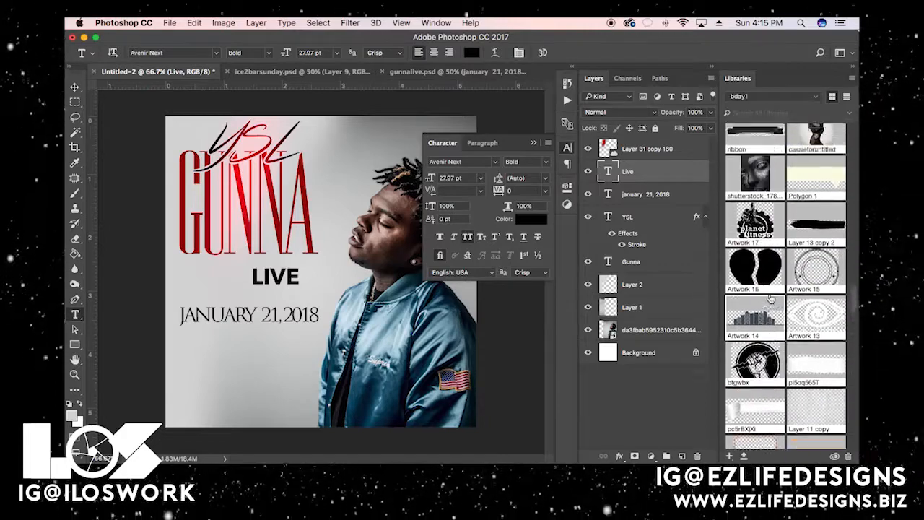
pyautogui.moveTo(808, 298); pyautogui.dragTo(312, 299)
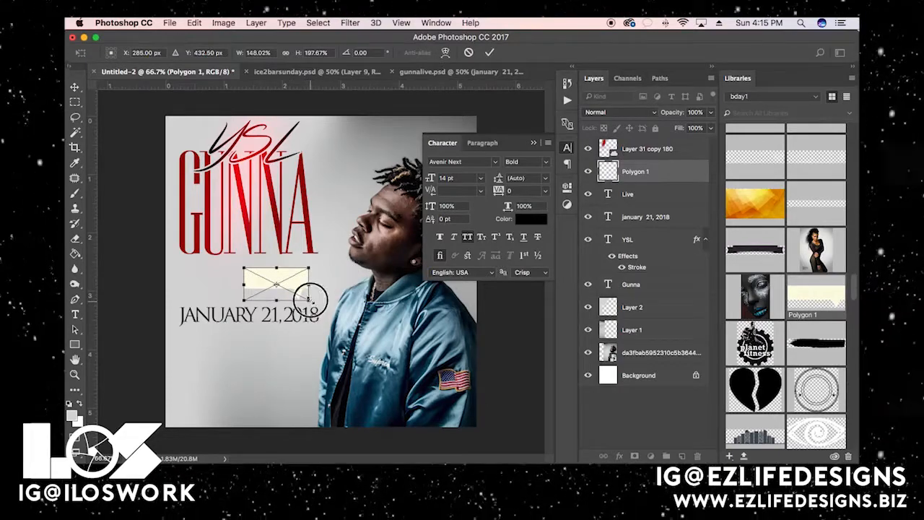
pyautogui.press('Return')
# Move the Polygon 1 layer beneath the Live layer and nudge the Live text left to centre it on the bubble
pyautogui.press('t')
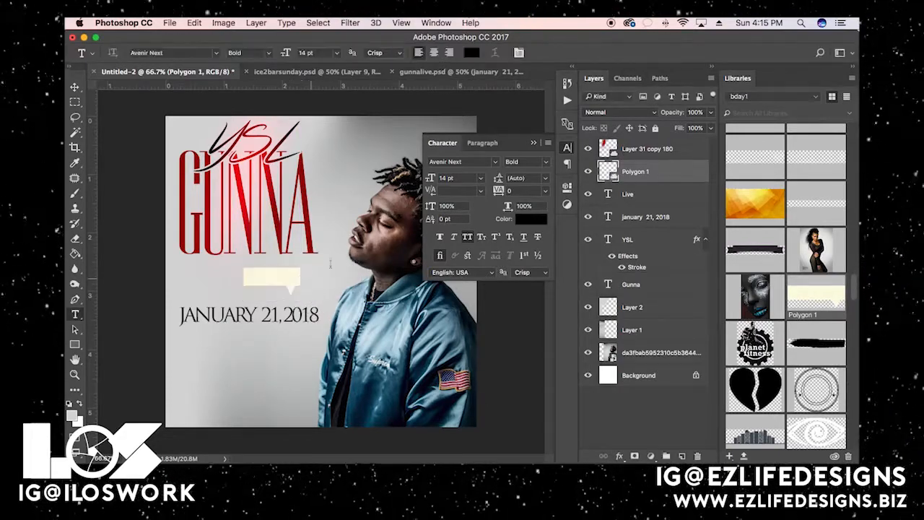
pyautogui.moveTo(639, 172); pyautogui.dragTo(647, 197)
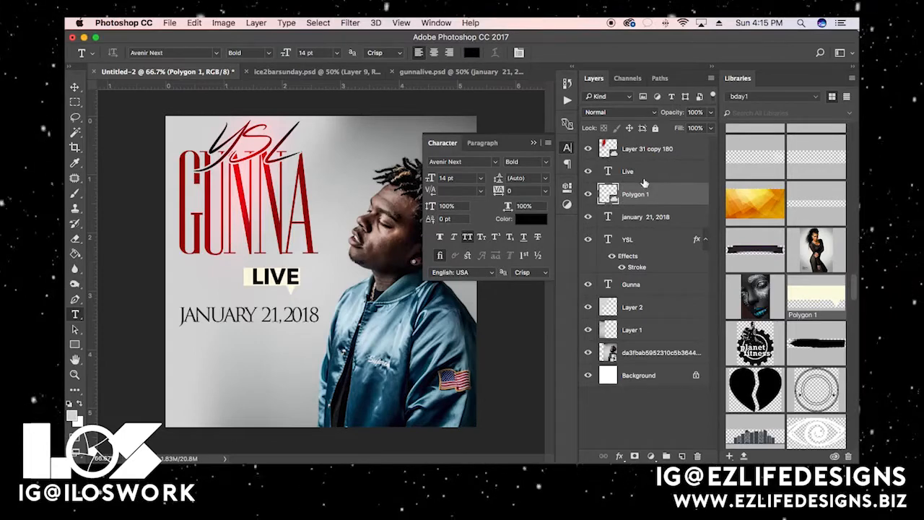
pyautogui.click(647, 171)
pyautogui.press('v')
pyautogui.hotkey('shift', 'Left')
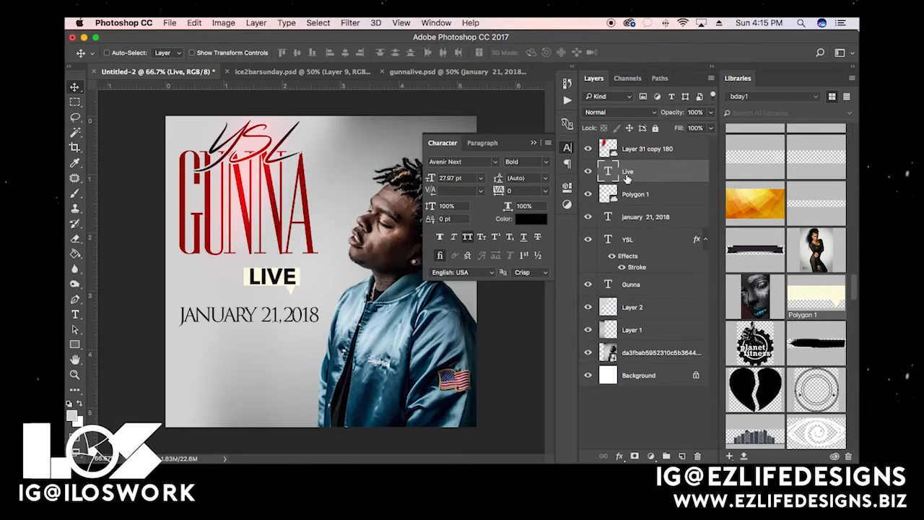
# Add a black (000000) Color Overlay to the Polygon 1 speech bubble
pyautogui.doubleClick(664, 197)
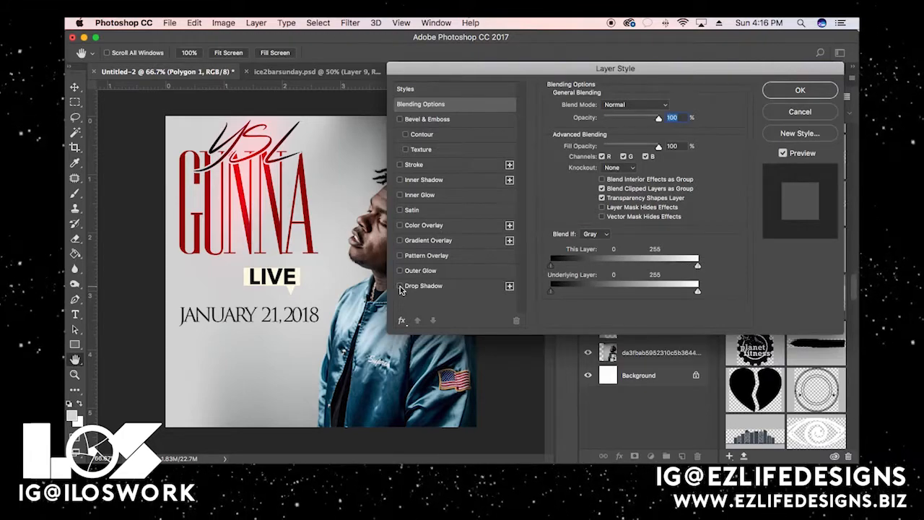
pyautogui.click(403, 227)
pyautogui.click(447, 226)
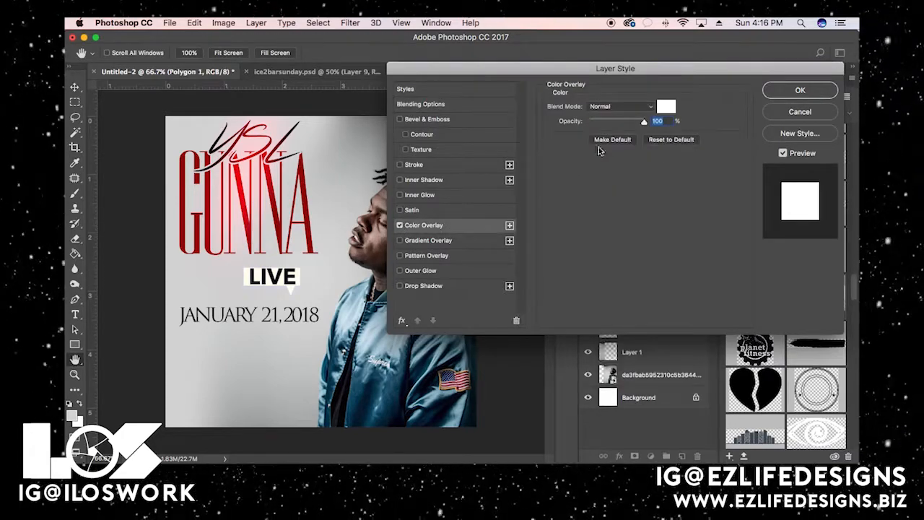
pyautogui.click(666, 110)
pyautogui.click(441, 242)
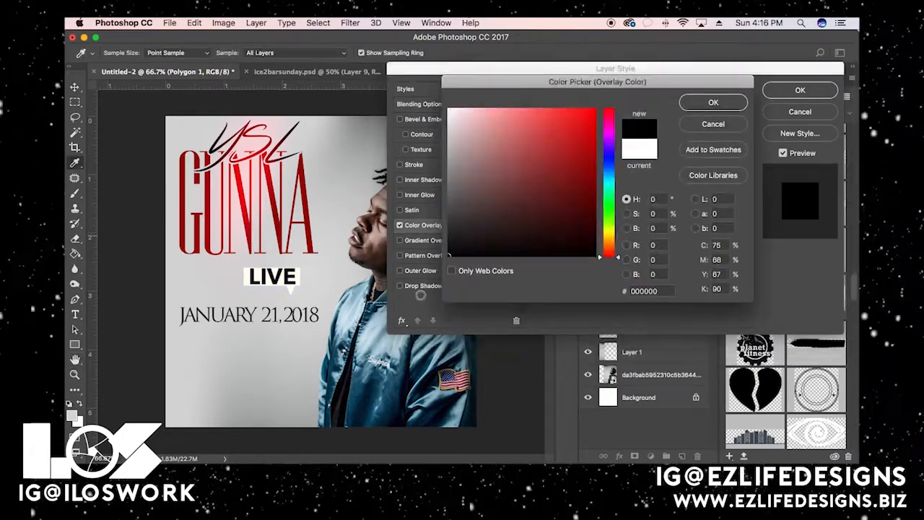
pyautogui.click(714, 102)
pyautogui.click(801, 89)
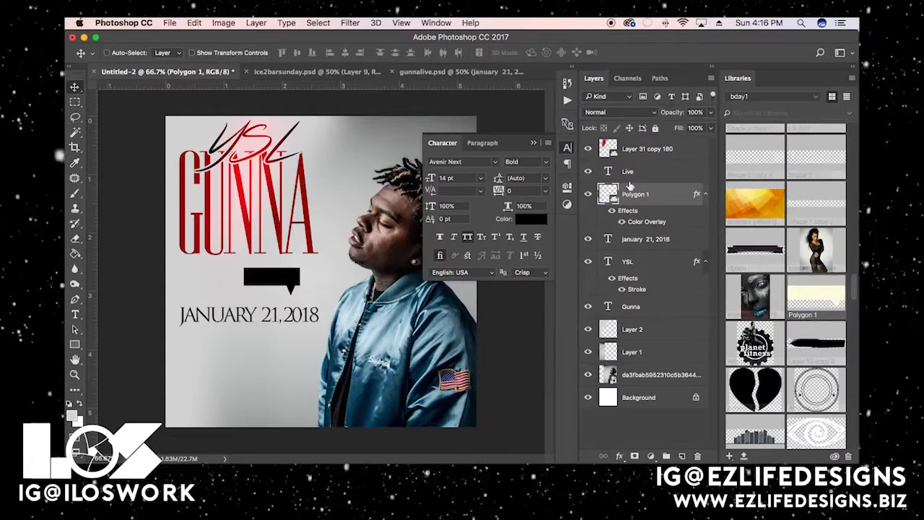
# Try red shades on the Live text and set its color to white, ffffff
pyautogui.click(623, 179)
pyautogui.click(540, 219)
pyautogui.click(282, 253)
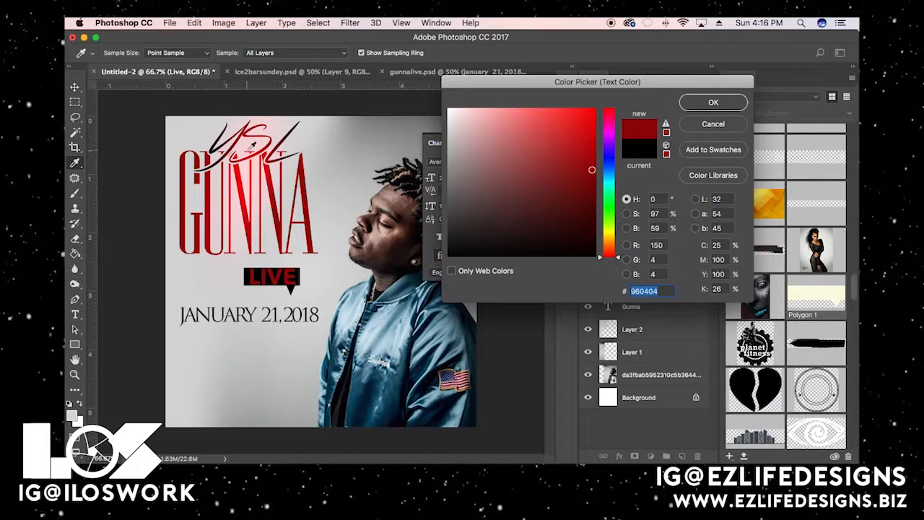
pyautogui.click(269, 177)
pyautogui.moveTo(541, 124); pyautogui.dragTo(599, 109)
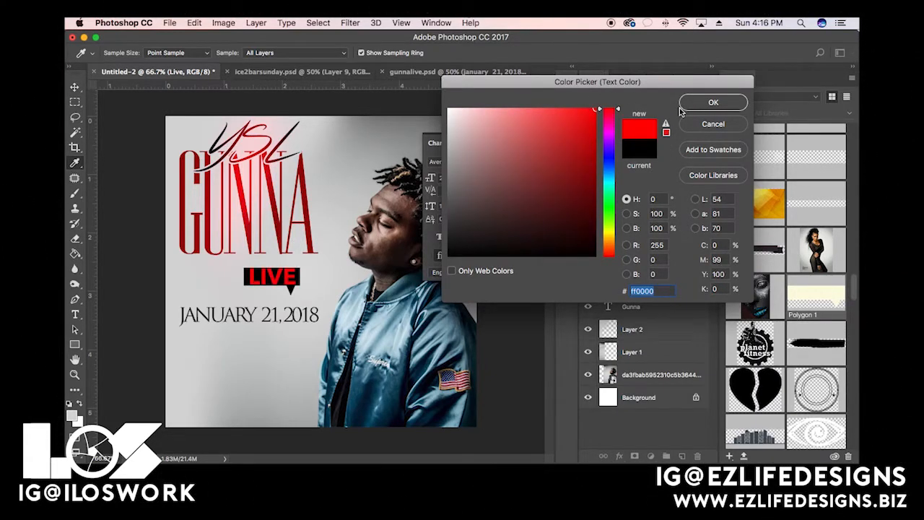
pyautogui.click(449, 109)
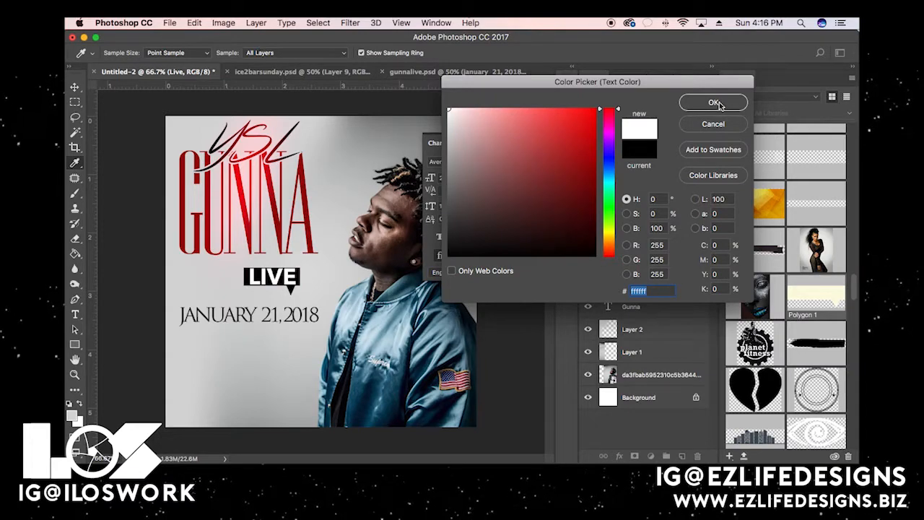
pyautogui.click(715, 103)
# Shrink the Live text to 24.09 pt so it fits inside the black speech bubble
pyautogui.press('super+t')
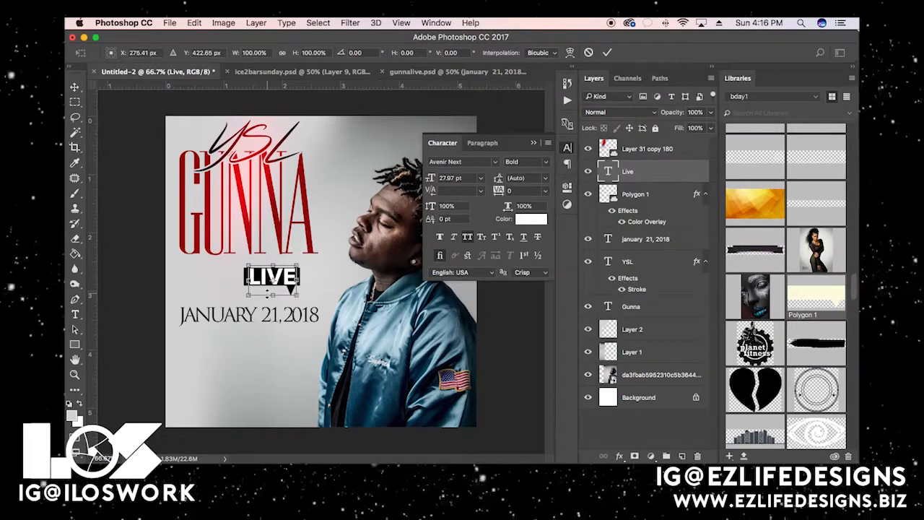
pyautogui.moveTo(248, 295); pyautogui.dragTo(275, 277)
pyautogui.press('Return')
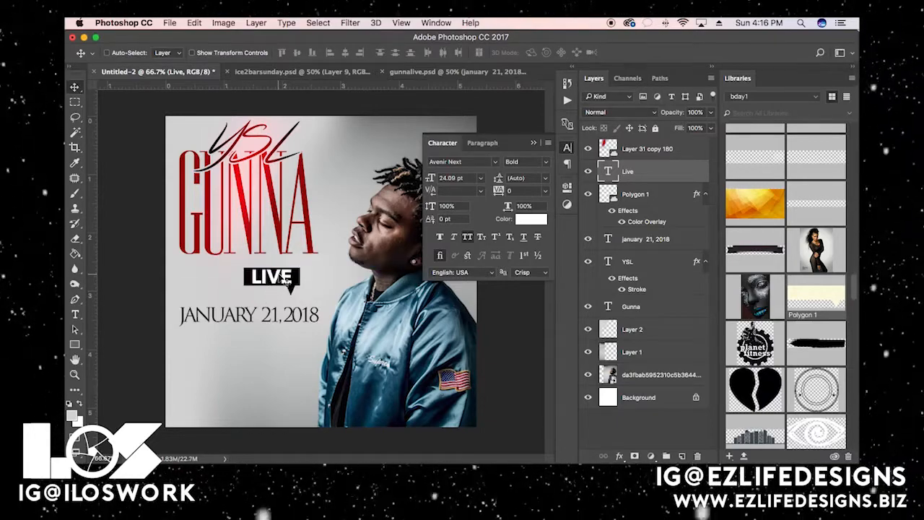
pyautogui.moveTo(501, 193); pyautogui.dragTo(501, 193)
# Select the Live text with its speech bubble, scale the pair down, tilt it clockwise and place it at the end of the YSL lettering
pyautogui.moveTo(264, 281); pyautogui.dragTo(252, 194)
pyautogui.keyDown('shift'); pyautogui.click(635, 194); pyautogui.keyUp('shift')
pyautogui.press('super+t')
pyautogui.moveTo(303, 217); pyautogui.dragTo(292, 125)
pyautogui.press('Return')
pyautogui.hotkey('ctrl', 't')
pyautogui.press('Return')
pyautogui.moveTo(387, 163)
pyautogui.mouseDown()
pyautogui.moveTo(338, 163)
pyautogui.moveTo(381, 170)
pyautogui.mouseUp()
# Select the date text and move it up directly beneath the GUNNA lettering
pyautogui.rightClick(289, 316)
pyautogui.click(339, 324)
pyautogui.moveTo(286, 325); pyautogui.dragTo(287, 275)
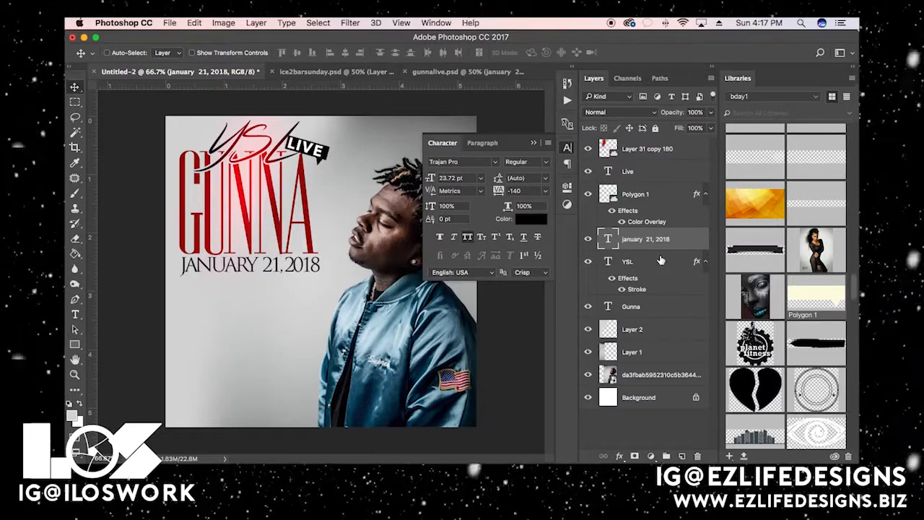
# Try the date, YSL and Gunna layers above Polygon 1, and return Polygon 1 to directly beneath the Live layer
pyautogui.keyDown('shift'); pyautogui.click(643, 307); pyautogui.keyUp('shift')
pyautogui.moveTo(654, 249); pyautogui.dragTo(652, 194)
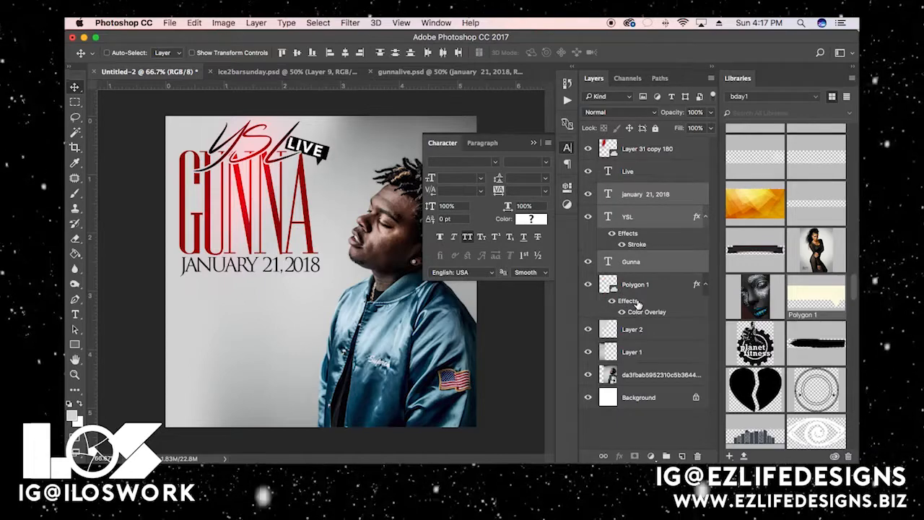
pyautogui.click(610, 288)
pyautogui.click(589, 285)
pyautogui.click(589, 285)
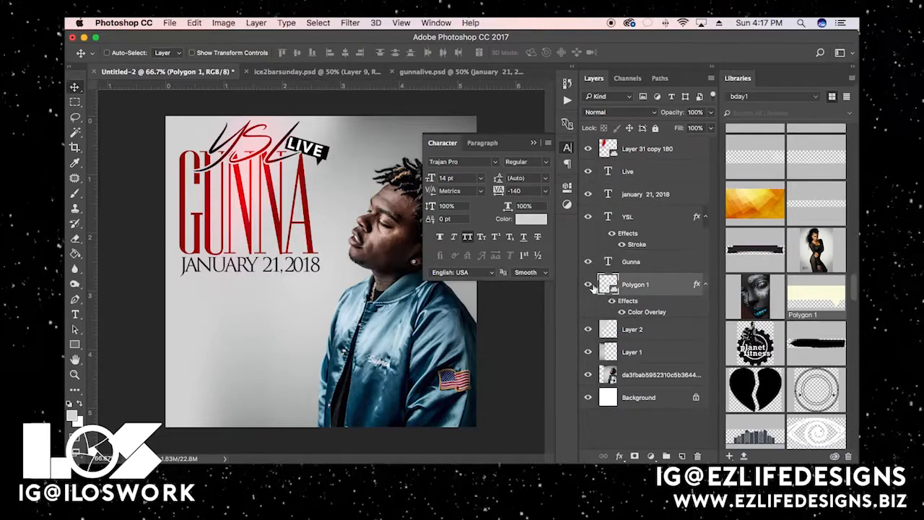
pyautogui.moveTo(647, 291); pyautogui.dragTo(634, 193)
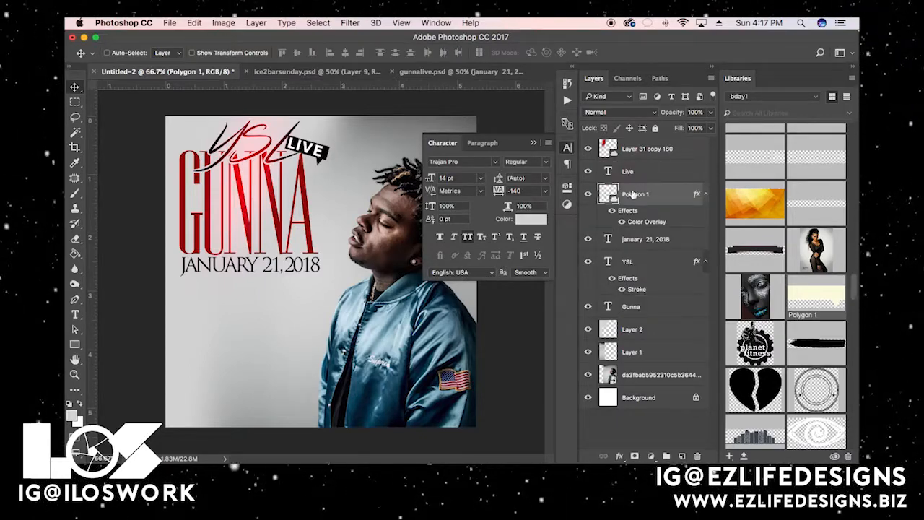
# Start a new text line reading "se" in the empty area below the date and set its color to black, 000000
pyautogui.click(533, 145)
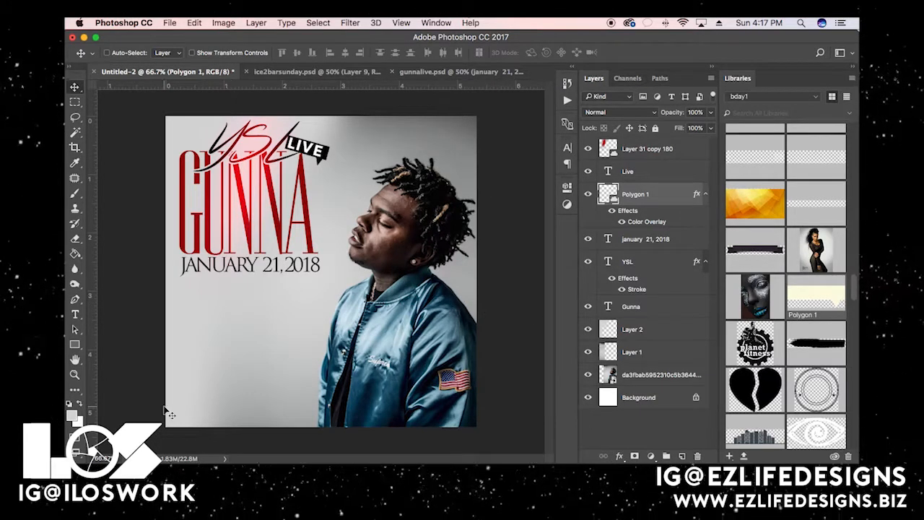
pyautogui.press('t')
pyautogui.click(212, 332)
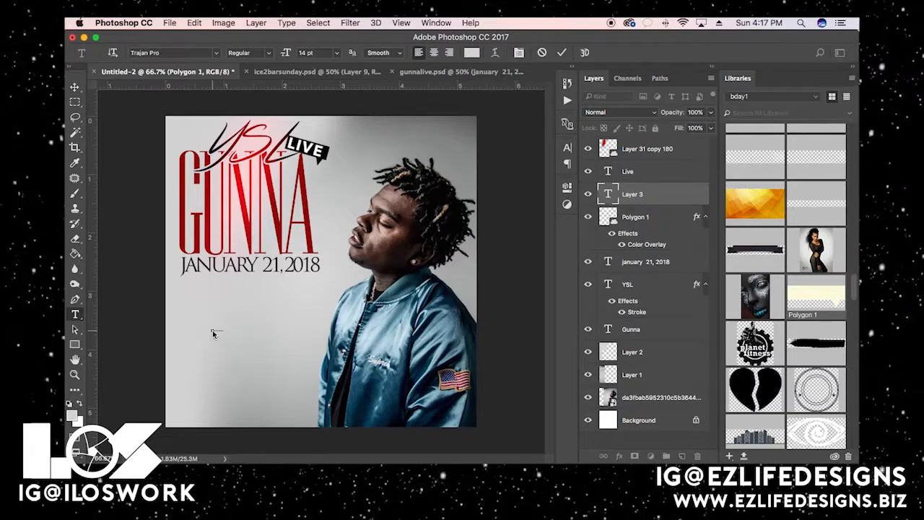
pyautogui.click(568, 147)
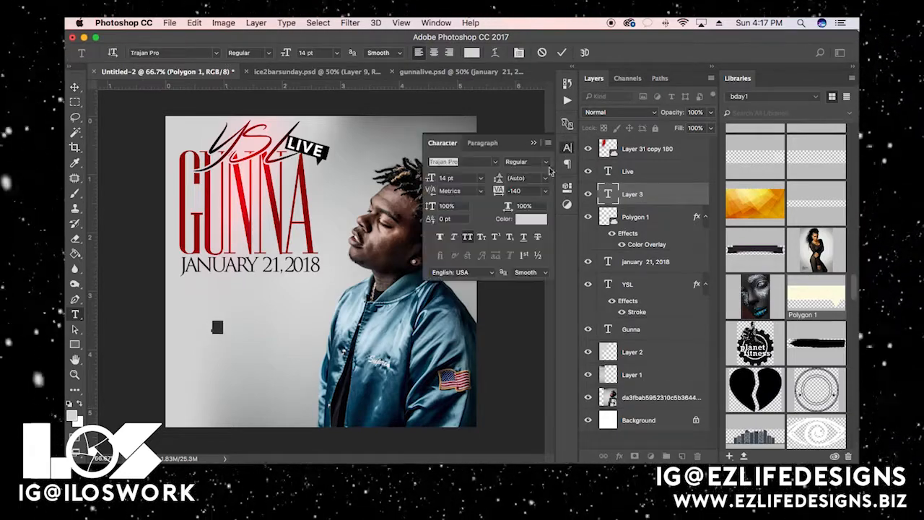
pyautogui.click(531, 218)
pyautogui.write('000000')
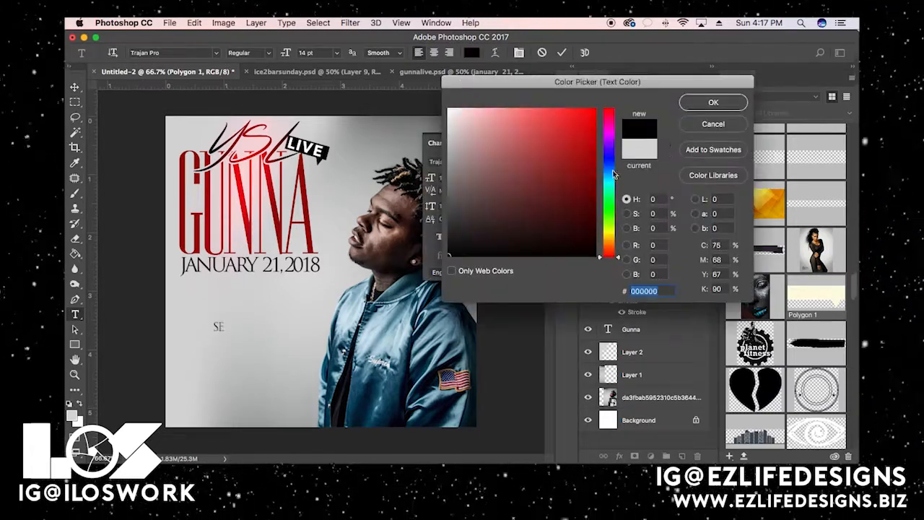
pyautogui.click(696, 100)
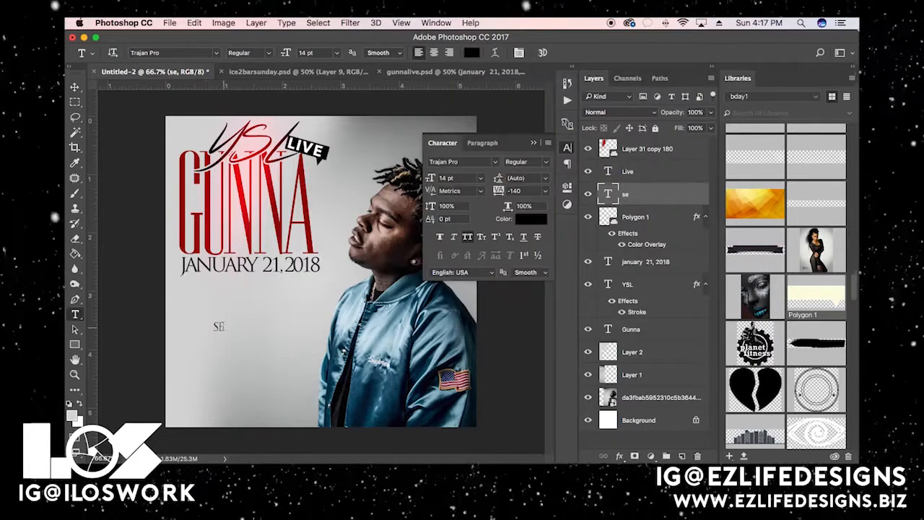
# Replace the new line's text with "Special Edoition of ice bar sunday" and position it just beneath the date
pyautogui.click(219, 327)
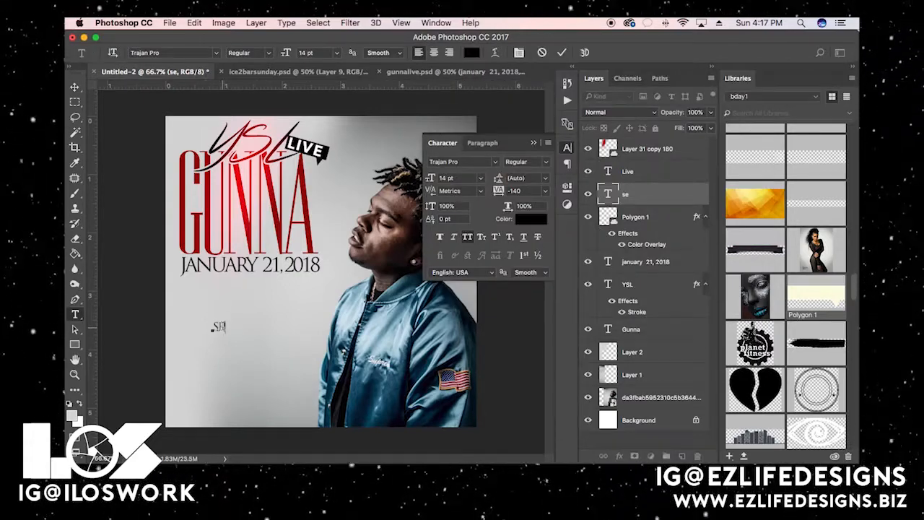
pyautogui.press('BackSpace')
pyautogui.press('BackSpace')
pyautogui.write('SPECIAL EDITION OF ICE BARS SUNDAY')
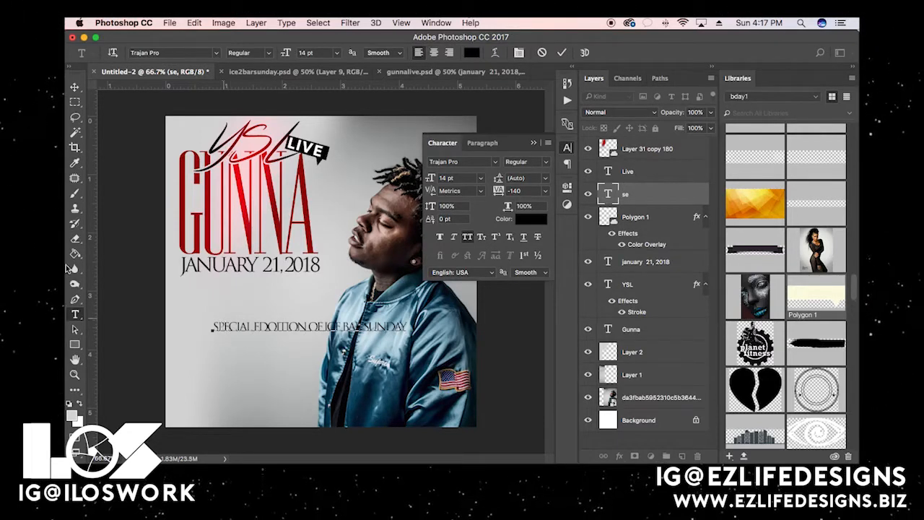
pyautogui.click(75, 86)
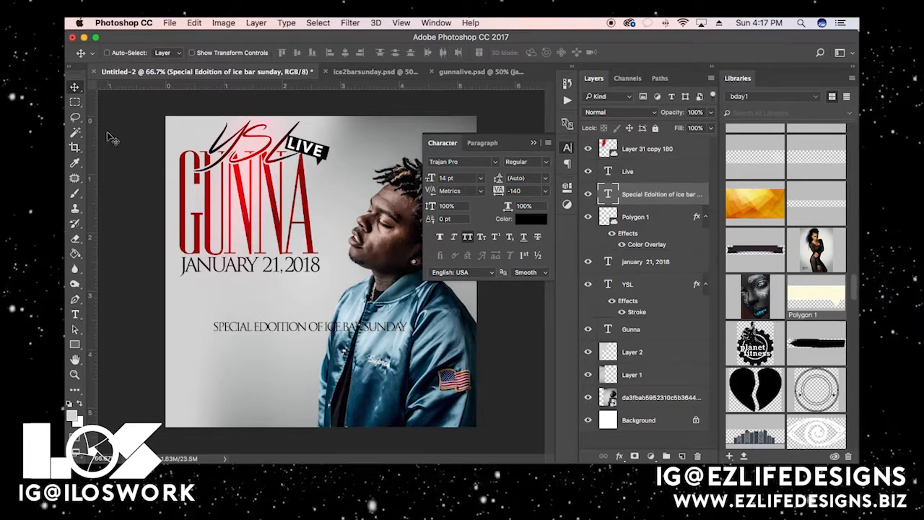
pyautogui.moveTo(284, 336); pyautogui.dragTo(254, 293)
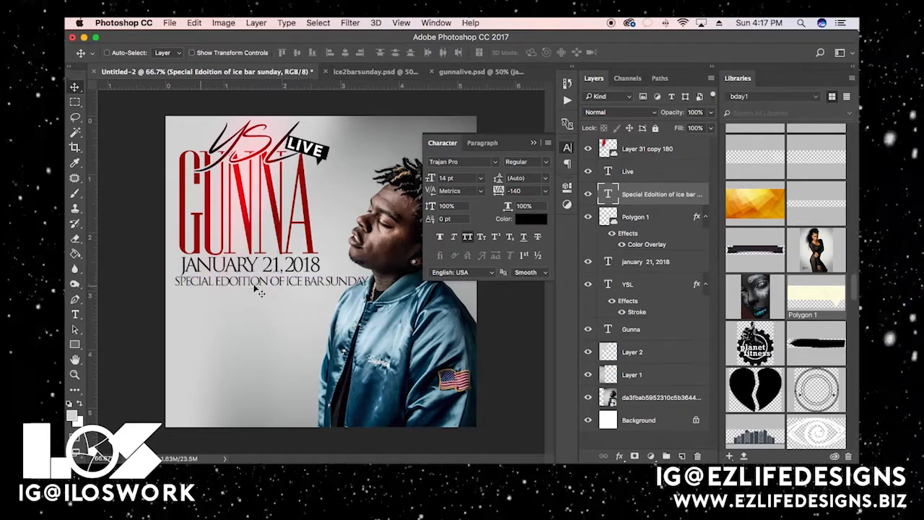
# Spell-check the new line, changing Edoition to Edition, and break it into two lines before "ice bar sunday"
pyautogui.press('t')
pyautogui.click(250, 285)
pyautogui.rightClick(251, 283)
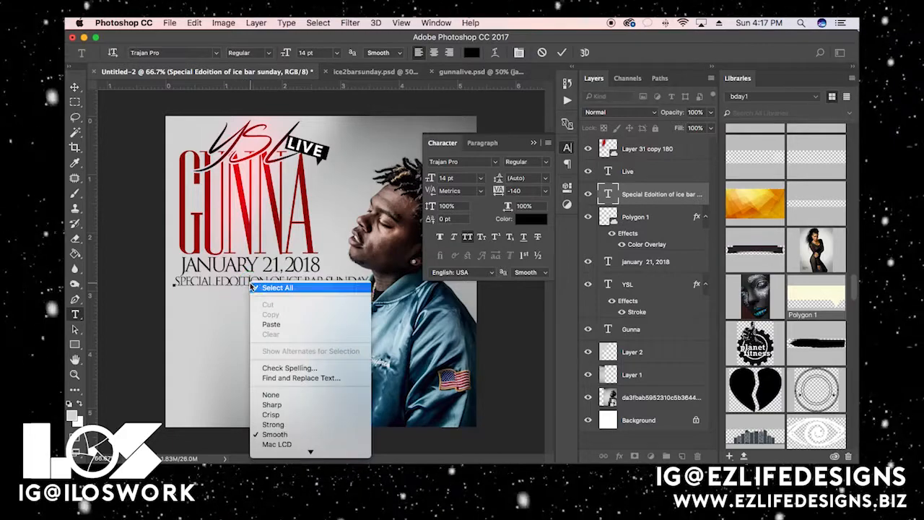
pyautogui.click(290, 367)
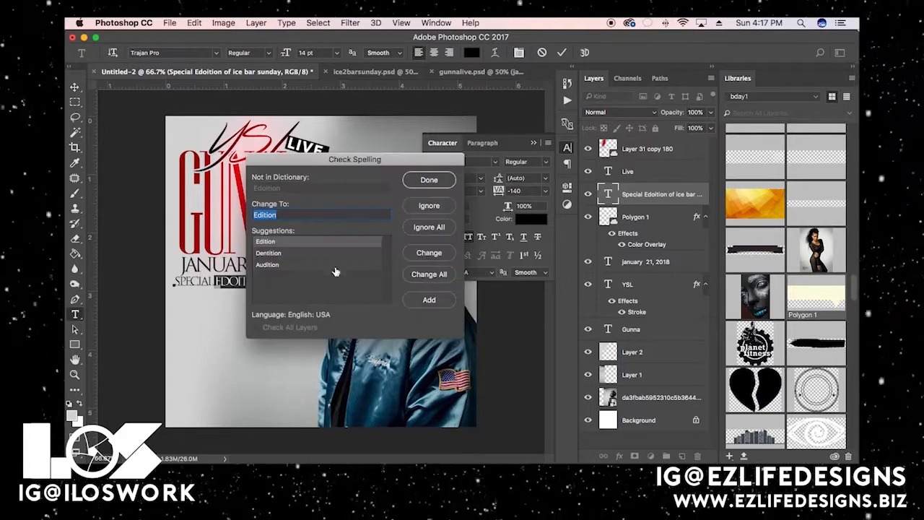
pyautogui.click(429, 253)
pyautogui.click(429, 252)
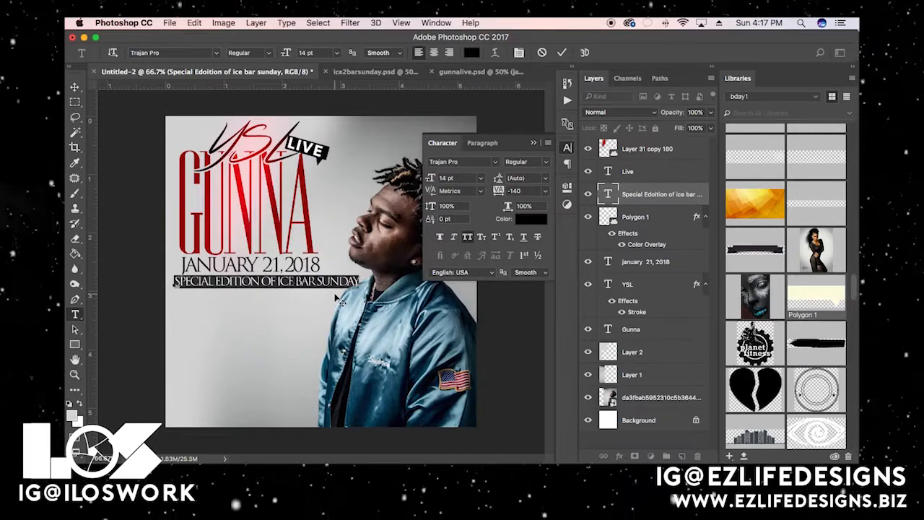
pyautogui.click(279, 281)
pyautogui.press('Return')
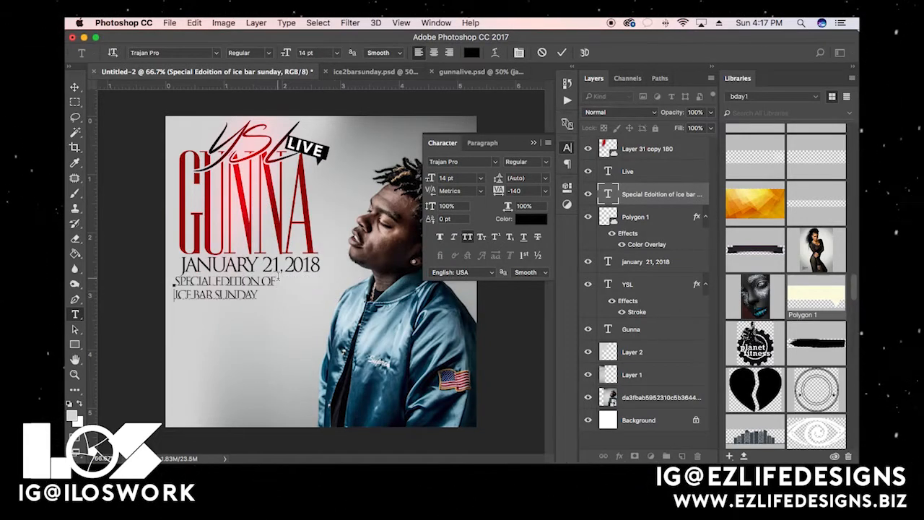
# Center-align the two-line special edition text and reposition it directly beneath the date
pyautogui.hotkey('ctrl', 'a')
pyautogui.click(74, 87)
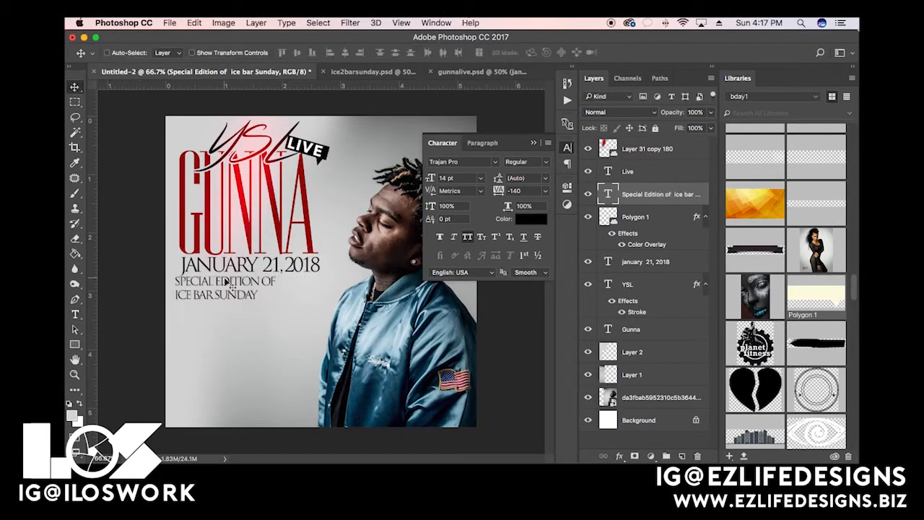
pyautogui.moveTo(231, 282); pyautogui.dragTo(252, 278)
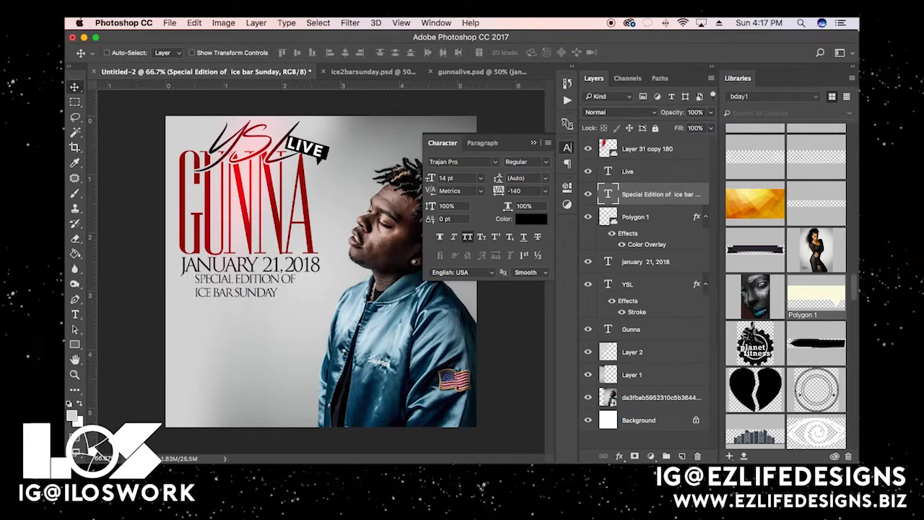
pyautogui.click(75, 315)
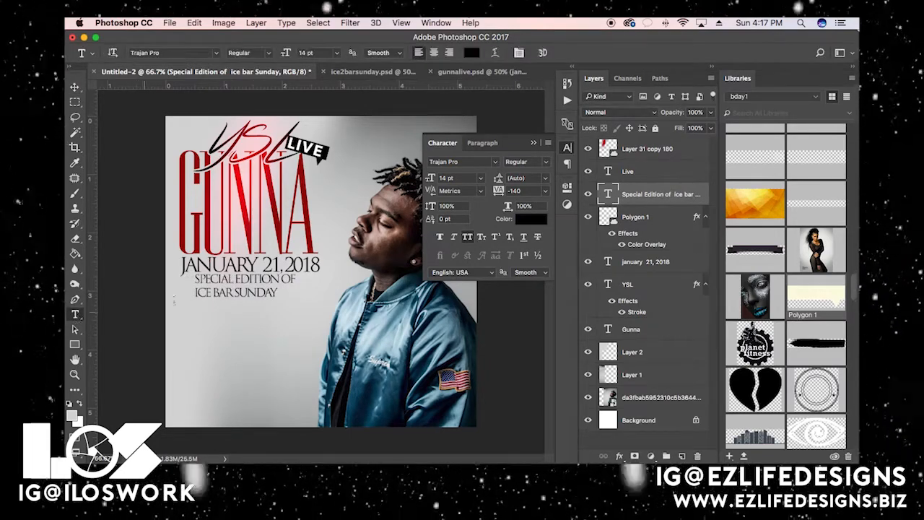
pyautogui.click(433, 53)
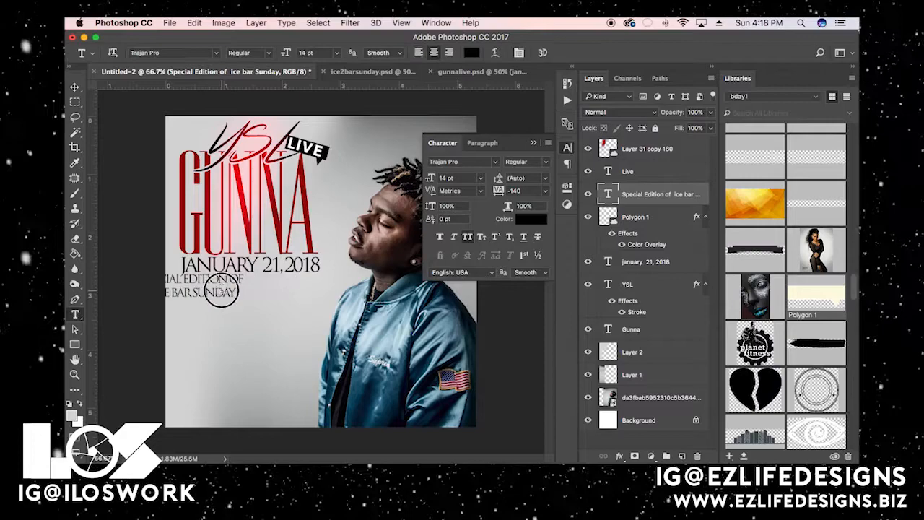
pyautogui.press('v')
pyautogui.moveTo(221, 292); pyautogui.dragTo(255, 279)
# Tighten the leading of both special edition lines to 12 pt
pyautogui.press('t')
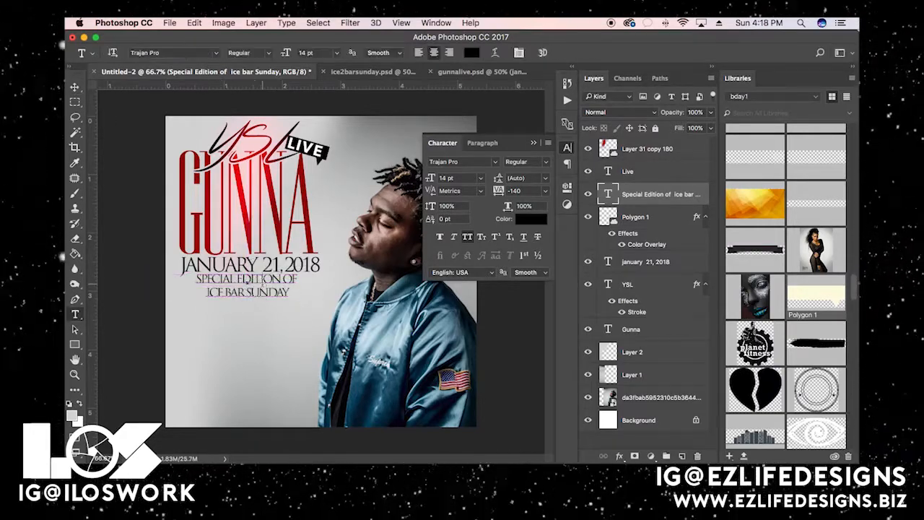
pyautogui.click(263, 287)
pyautogui.press('super+a')
pyautogui.hotkey('alt', 'Up')
pyautogui.hotkey('alt', 'Down')
pyautogui.hotkey('alt', 'Down')
pyautogui.hotkey('alt', 'Down')
pyautogui.hotkey('alt', 'Down')
pyautogui.hotkey('alt', 'Down')
pyautogui.hotkey('alt', 'Down')
pyautogui.hotkey('alt', 'Down')
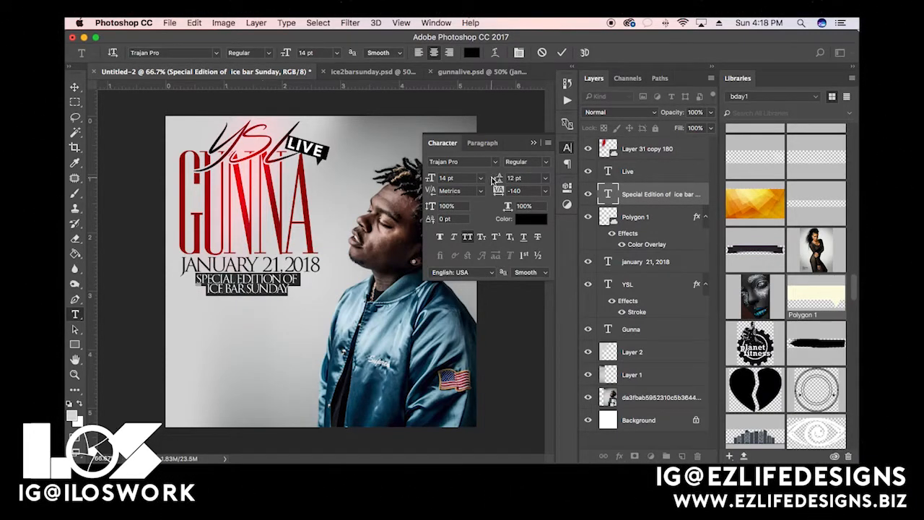
# Loosen the special edition text's tracking to -20 and set its leading to 14 pt
pyautogui.hotkey('alt', 'Right')
pyautogui.hotkey('alt', 'Right')
pyautogui.hotkey('alt', 'Right')
pyautogui.hotkey('alt', 'Right')
pyautogui.hotkey('alt', 'Right')
pyautogui.hotkey('alt', 'Right')
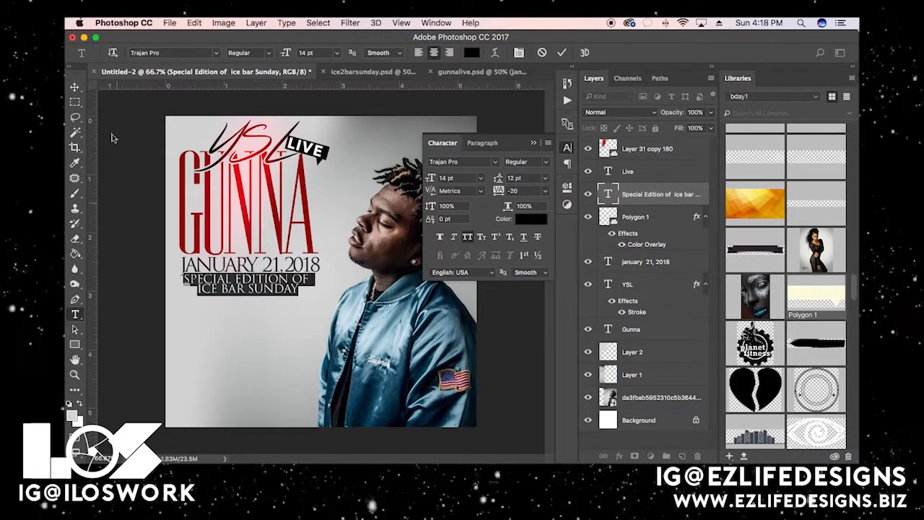
pyautogui.hotkey('alt', 'Down')
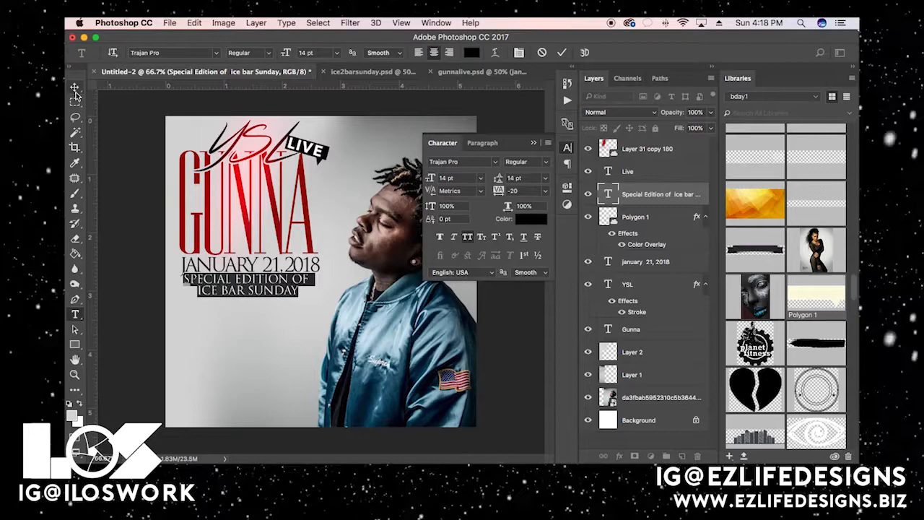
# Nudge the special edition text lower and scale it up proportionally to about 19.9 pt, slightly wider than the date
pyautogui.click(74, 87)
pyautogui.moveTo(244, 285); pyautogui.dragTo(246, 293)
pyautogui.press('super+t')
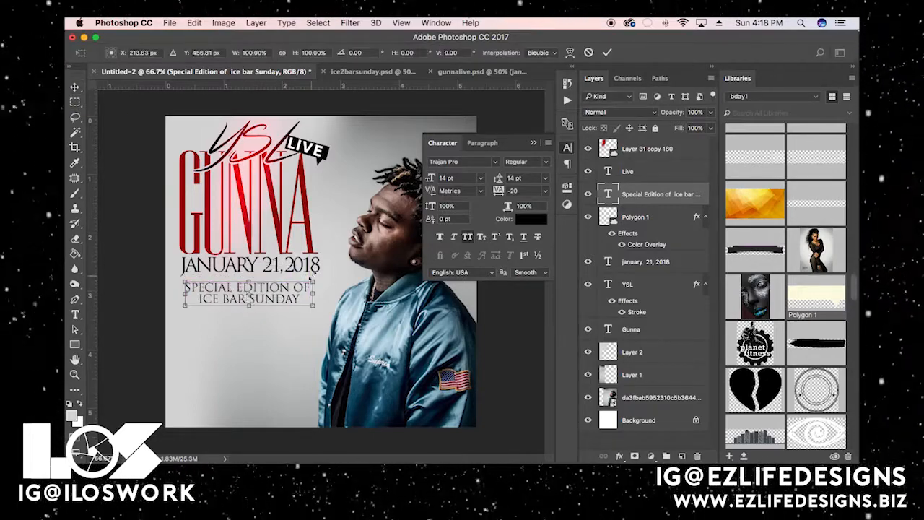
pyautogui.moveTo(318, 279); pyautogui.dragTo(347, 275)
pyautogui.moveTo(187, 305); pyautogui.dragTo(163, 309)
pyautogui.press('Return')
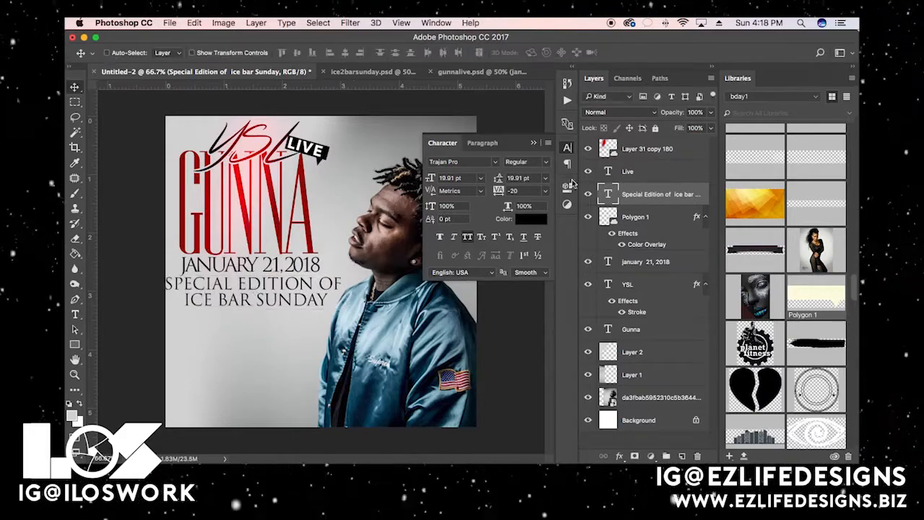
# Set the special edition text's tracking to -100 and leading to 18 pt, and lower it to leave a gap below the date
pyautogui.click(547, 191)
pyautogui.click(496, 218)
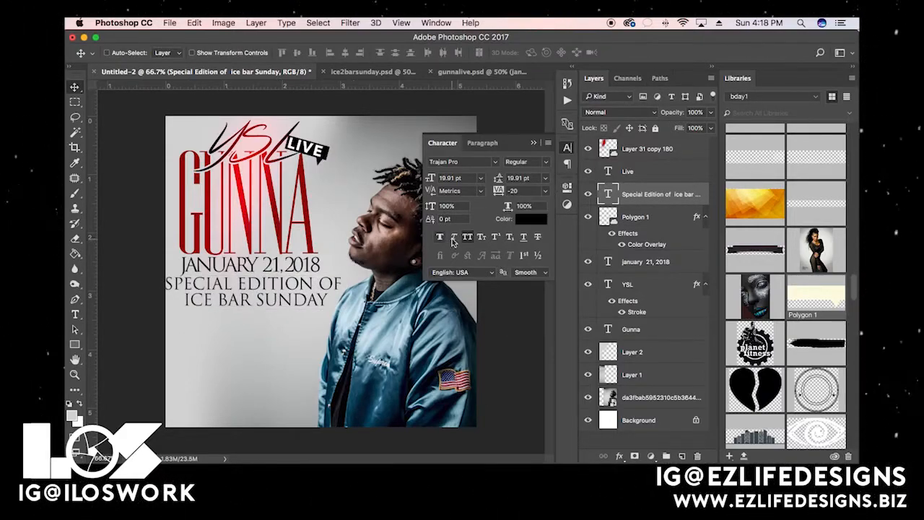
pyautogui.click(545, 192)
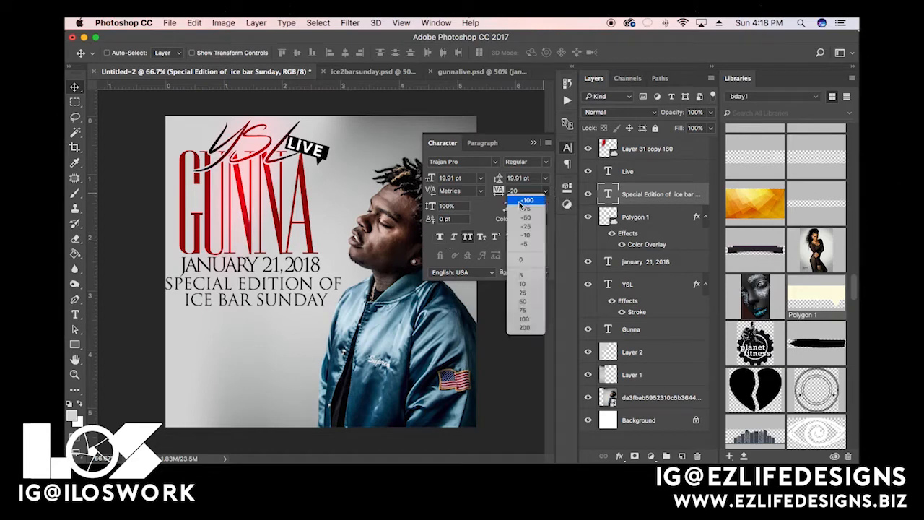
pyautogui.click(522, 205)
pyautogui.click(545, 177)
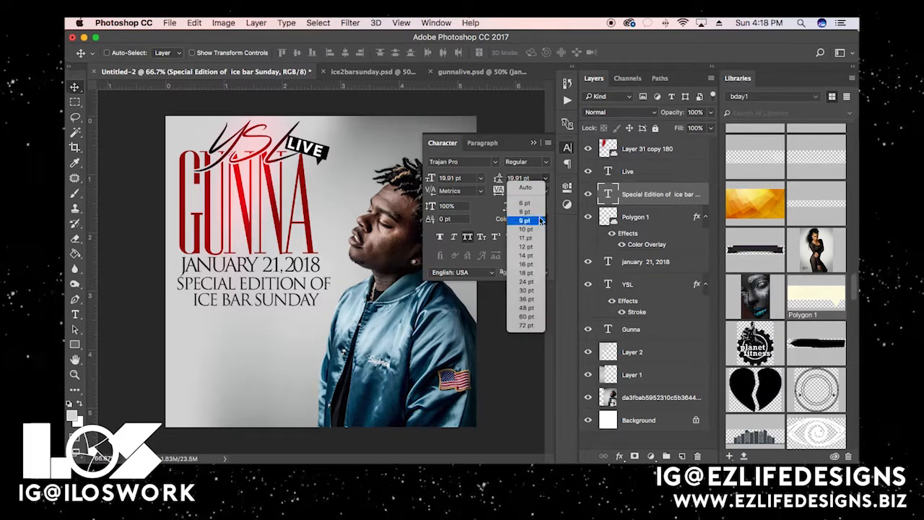
pyautogui.click(529, 273)
pyautogui.moveTo(258, 296)
pyautogui.mouseDown()
pyautogui.moveTo(249, 294)
pyautogui.moveTo(258, 294)
pyautogui.mouseUp()
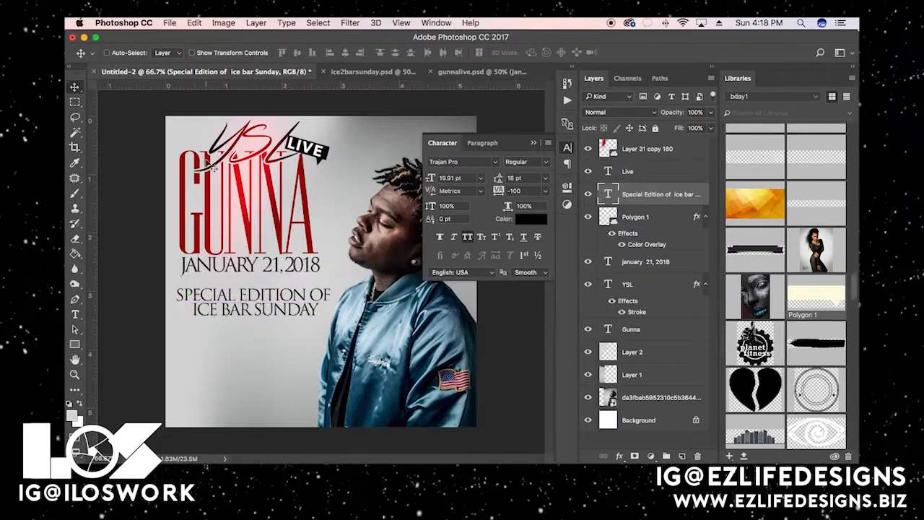
# Enlarge the YSL, Gunna, Live, date, Polygon 1 and Layer 31 copy 180 layers together and shift them upward
pyautogui.click(655, 307)
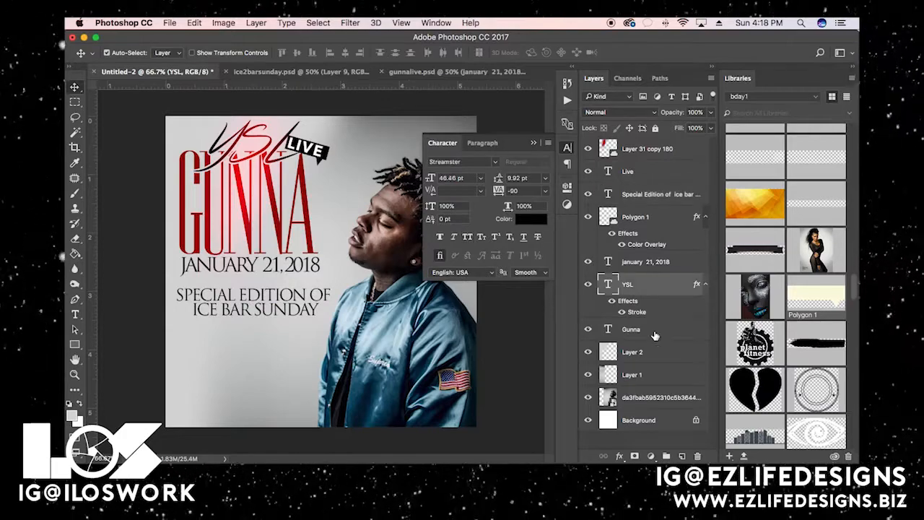
pyautogui.keyDown('super'); pyautogui.click(656, 331); pyautogui.keyUp('super')
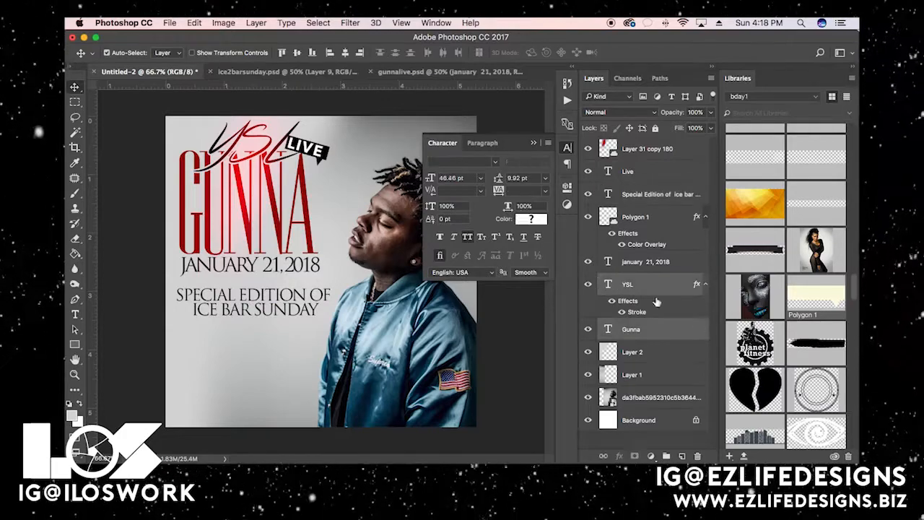
pyautogui.keyDown('super'); pyautogui.click(627, 173); pyautogui.keyUp('super')
pyautogui.keyDown('super'); pyautogui.click(638, 155); pyautogui.keyUp('super')
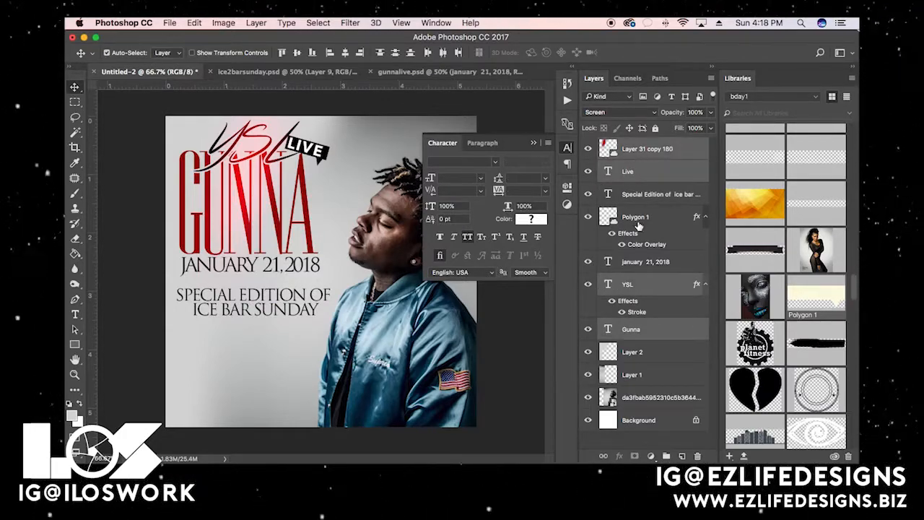
pyautogui.keyDown('super'); pyautogui.click(630, 261); pyautogui.keyUp('super')
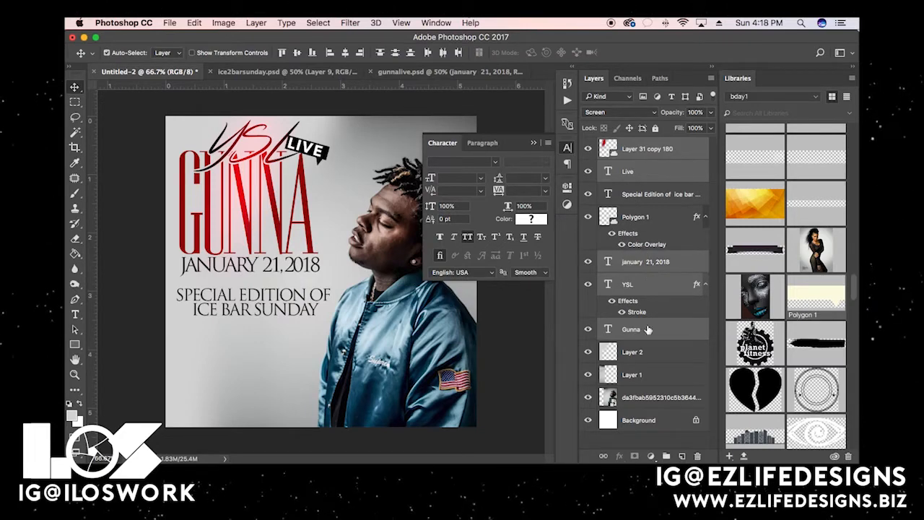
pyautogui.press('super+t')
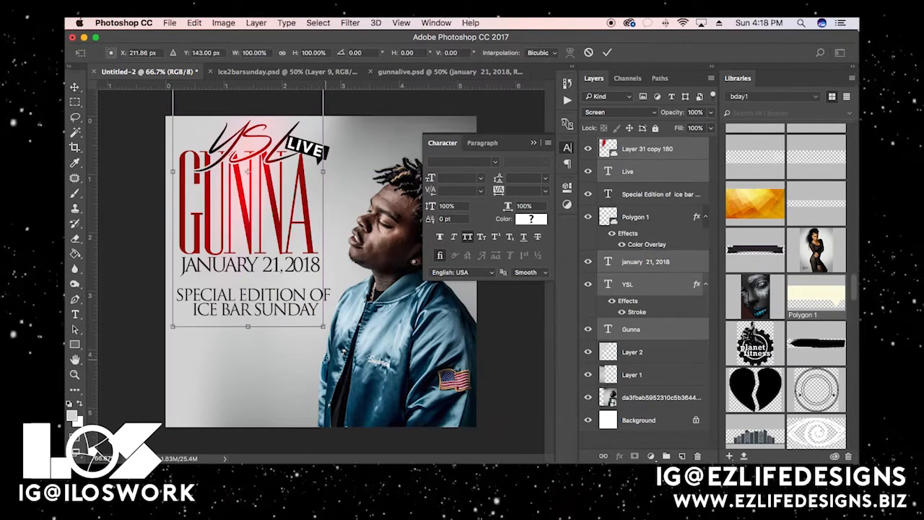
pyautogui.press('Return')
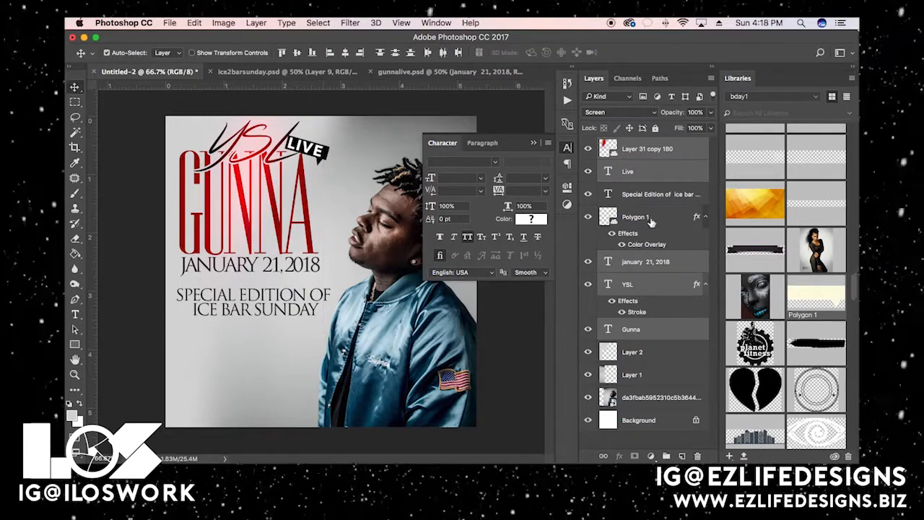
pyautogui.keyDown('super'); pyautogui.click(645, 218); pyautogui.keyUp('super')
pyautogui.press('super+t')
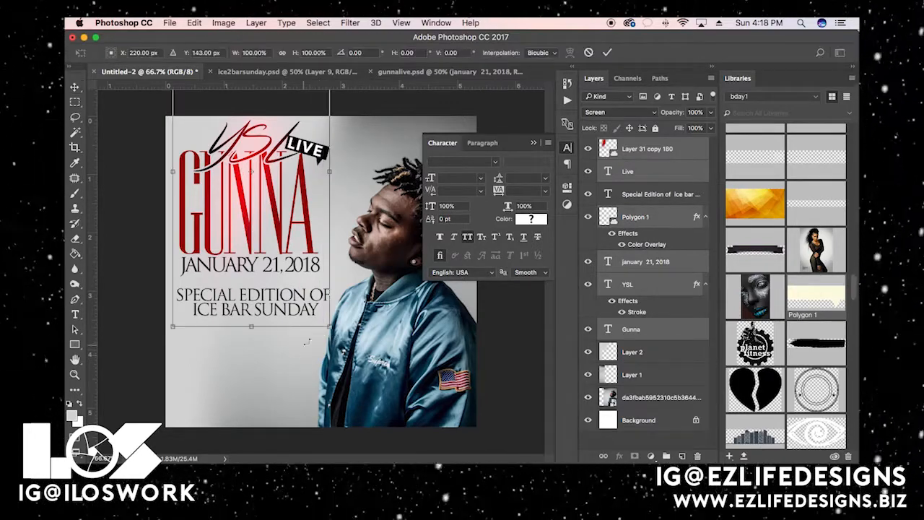
pyautogui.moveTo(324, 326); pyautogui.dragTo(352, 359)
pyautogui.press('Return')
pyautogui.moveTo(341, 256); pyautogui.dragTo(340, 240)
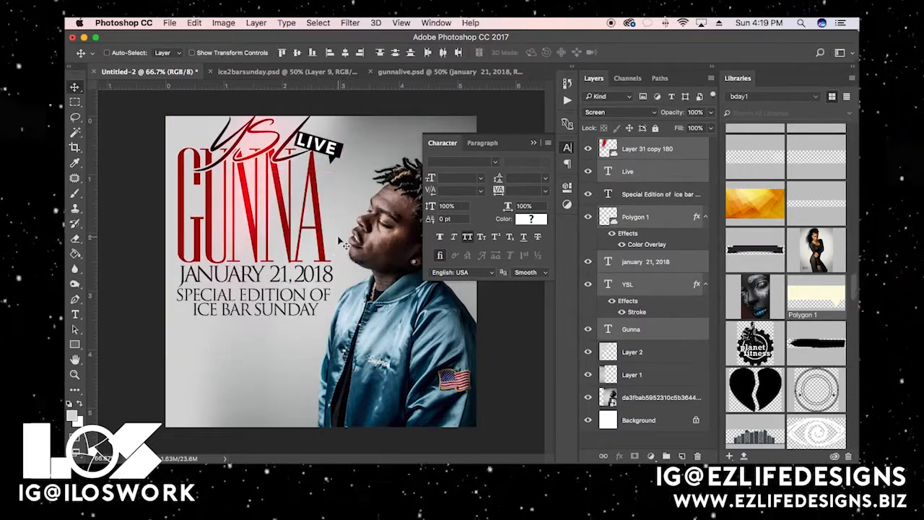
# Reposition the special edition text lower, centered beneath the enlarged date with a small gap
pyautogui.rightClick(272, 303)
pyautogui.click(289, 296)
pyautogui.moveTo(275, 291); pyautogui.dragTo(276, 301)
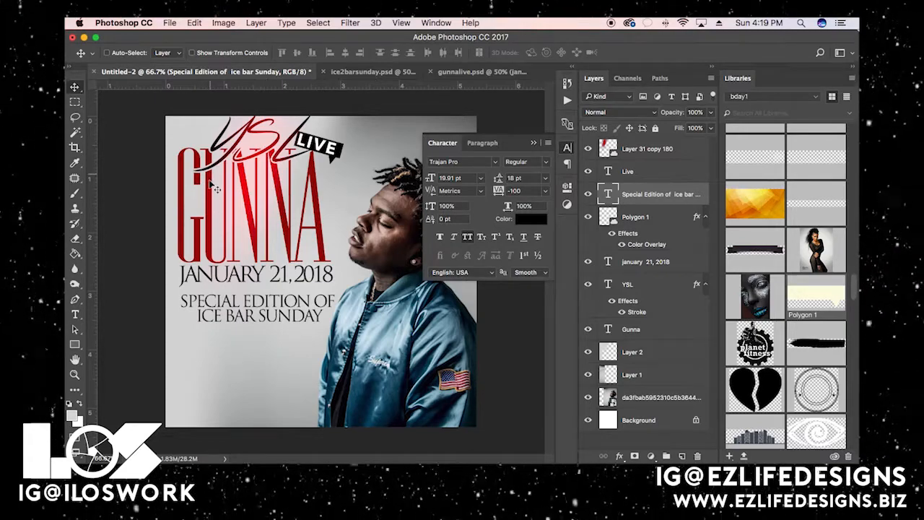
pyautogui.rightClick(261, 303)
pyautogui.click(303, 309)
pyautogui.moveTo(301, 310); pyautogui.dragTo(299, 311)
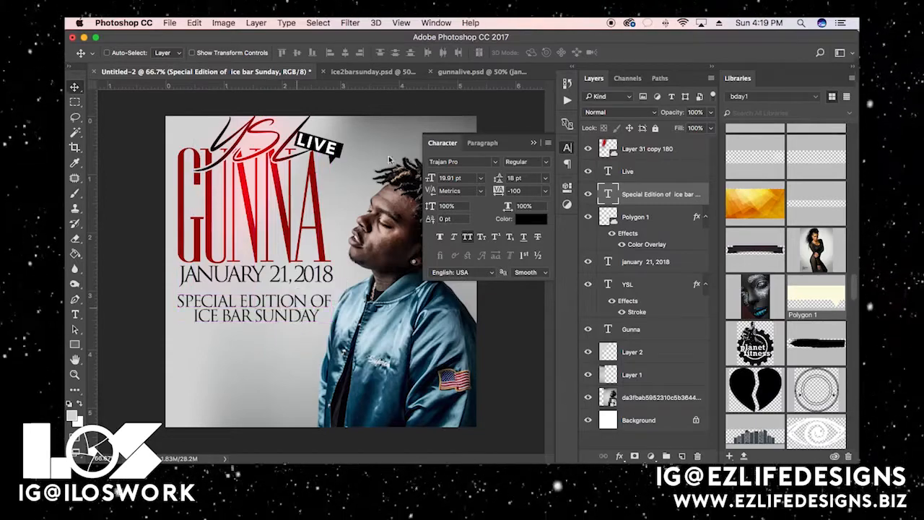
# Copy the "hosted by" and "music by" text layers from gunnalive.psd into Untitled-2, beneath the special edition text
pyautogui.click(440, 72)
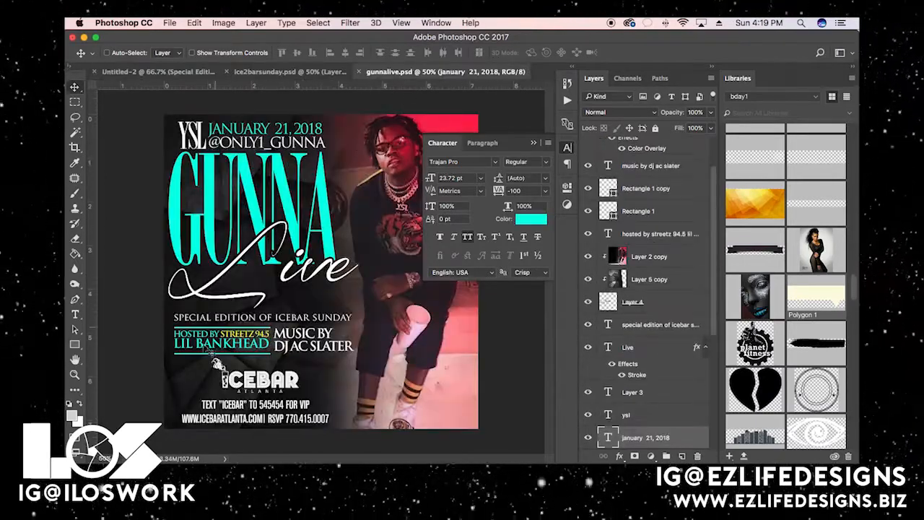
pyautogui.rightClick(215, 325)
pyautogui.click(249, 330)
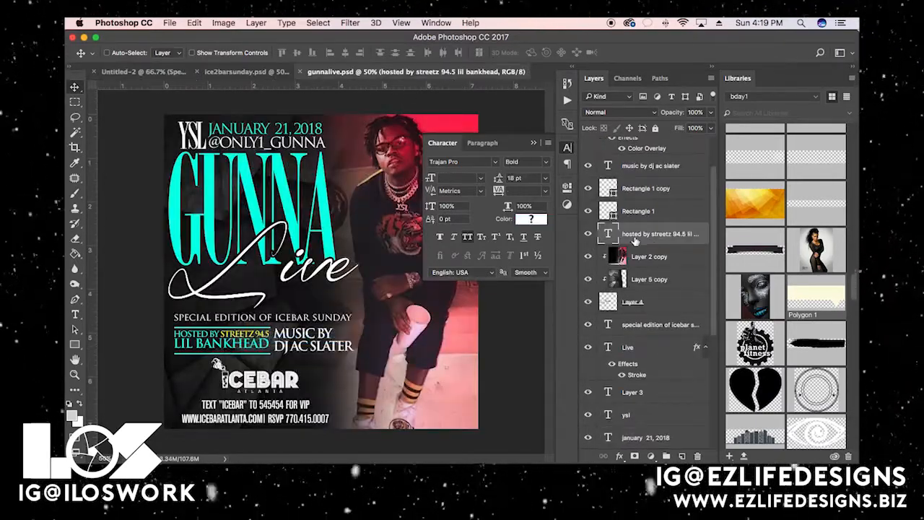
pyautogui.click(589, 235)
pyautogui.click(589, 234)
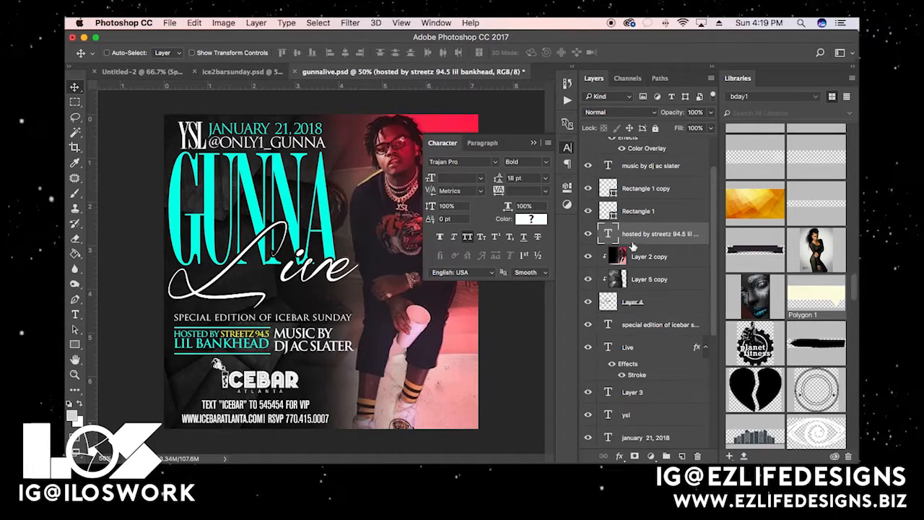
pyautogui.scroll(2, 633, 250)
pyautogui.keyDown('super'); pyautogui.click(650, 216); pyautogui.keyUp('super')
pyautogui.moveTo(256, 320); pyautogui.dragTo(257, 169)
pyautogui.click(191, 72)
pyautogui.moveTo(255, 285); pyautogui.dragTo(293, 355)
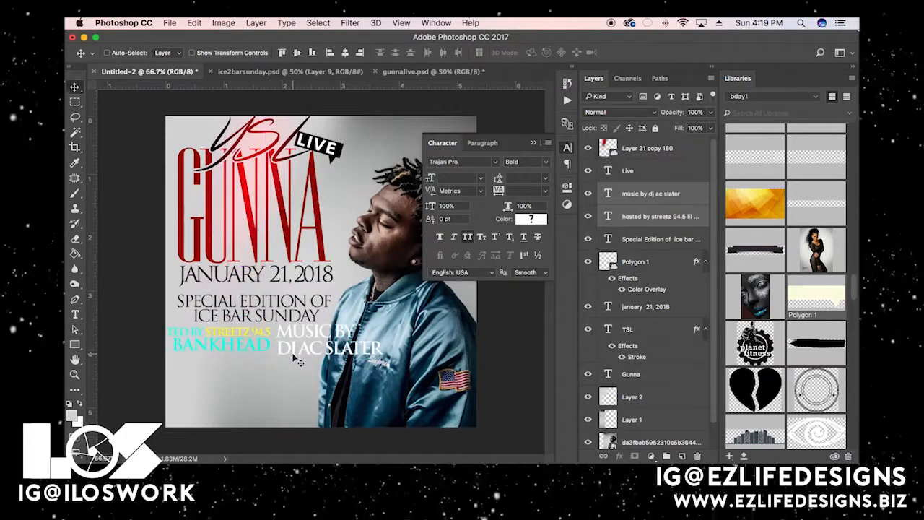
# Scale down the two copied credit texts together so they fit beside the portrait under the special edition text
pyautogui.press('super+t')
pyautogui.moveTo(384, 324); pyautogui.dragTo(283, 341)
pyautogui.press('Return')
pyautogui.press('super+Tab')
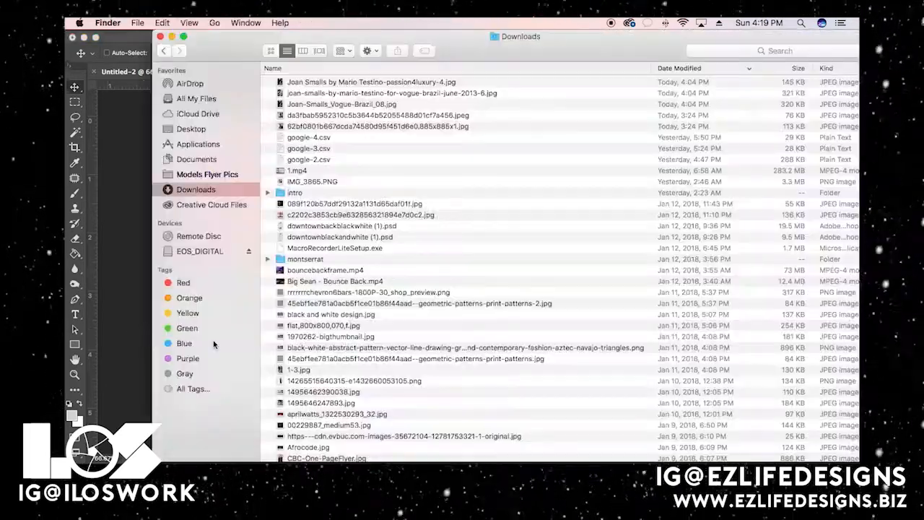
pyautogui.click(107, 115)
pyautogui.moveTo(233, 349); pyautogui.dragTo(259, 342)
# Set both credit texts' color to black, 000000, and move them slightly lower, away from the flyer's edge
pyautogui.click(535, 221)
pyautogui.moveTo(480, 229); pyautogui.dragTo(448, 256)
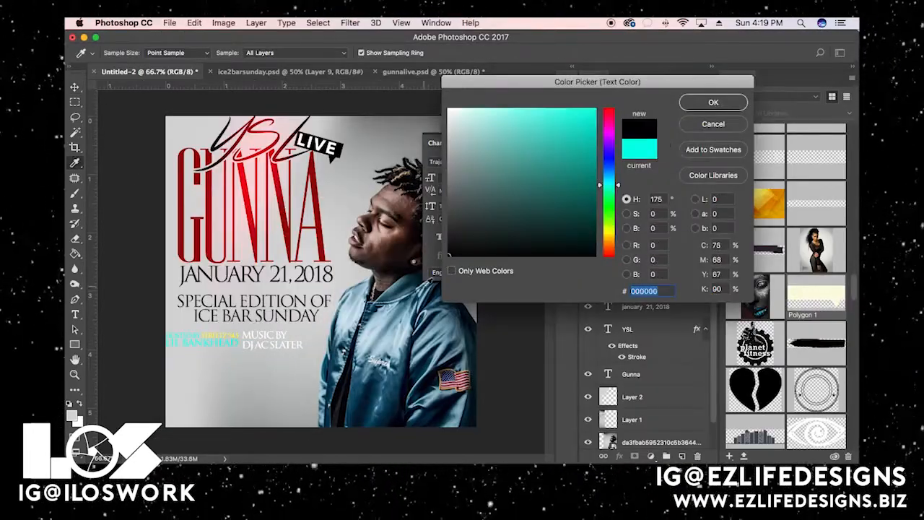
pyautogui.click(701, 107)
pyautogui.moveTo(270, 326); pyautogui.dragTo(277, 335)
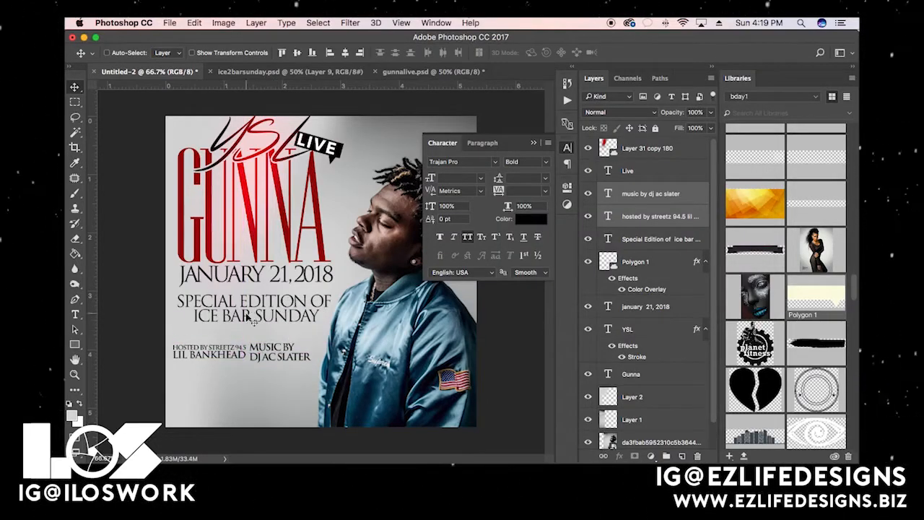
# Place the linea_deco ornament from the bday1 library, scaled to about the date's width, between the date and the special edition text
pyautogui.scroll(-15, 733, 334)
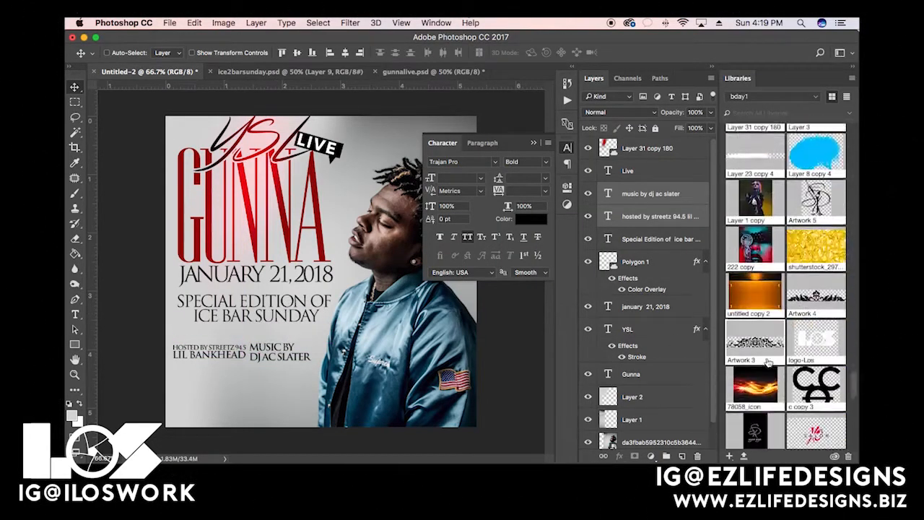
pyautogui.scroll(-3, 767, 361)
pyautogui.moveTo(755, 372); pyautogui.dragTo(241, 270)
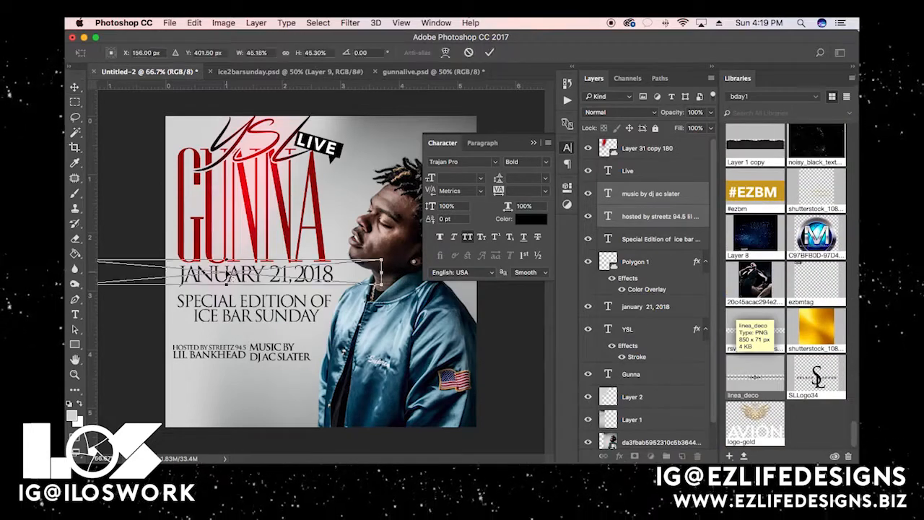
pyautogui.moveTo(381, 259); pyautogui.dragTo(257, 330)
pyautogui.press('Return')
pyautogui.moveTo(256, 335); pyautogui.dragTo(256, 335)
pyautogui.press('super+z')
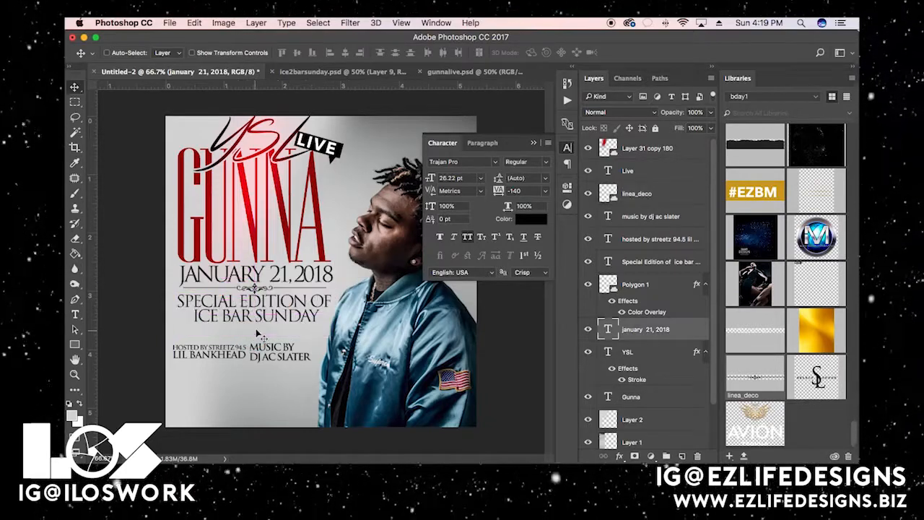
# Duplicate the linea_deco ornament beneath the special edition text and nudge the copy slightly right
pyautogui.rightClick(256, 289)
pyautogui.click(258, 292)
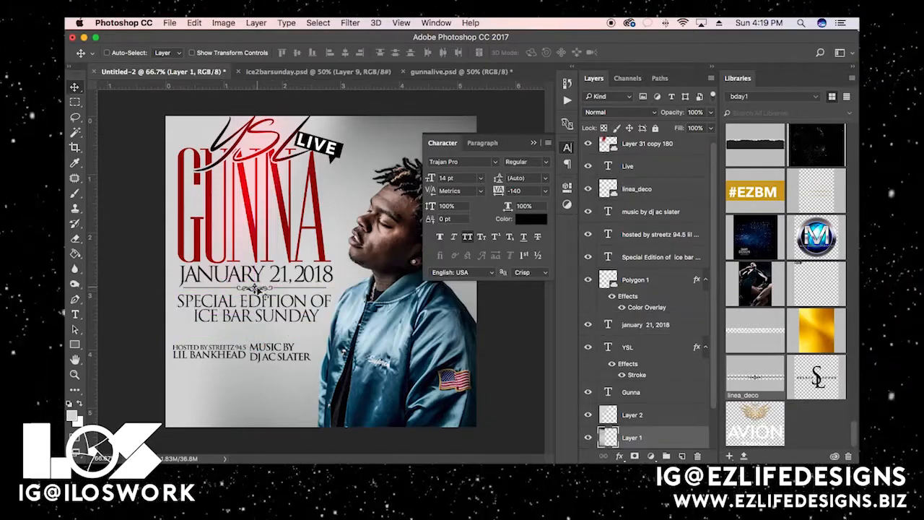
pyautogui.rightClick(255, 289)
pyautogui.click(262, 293)
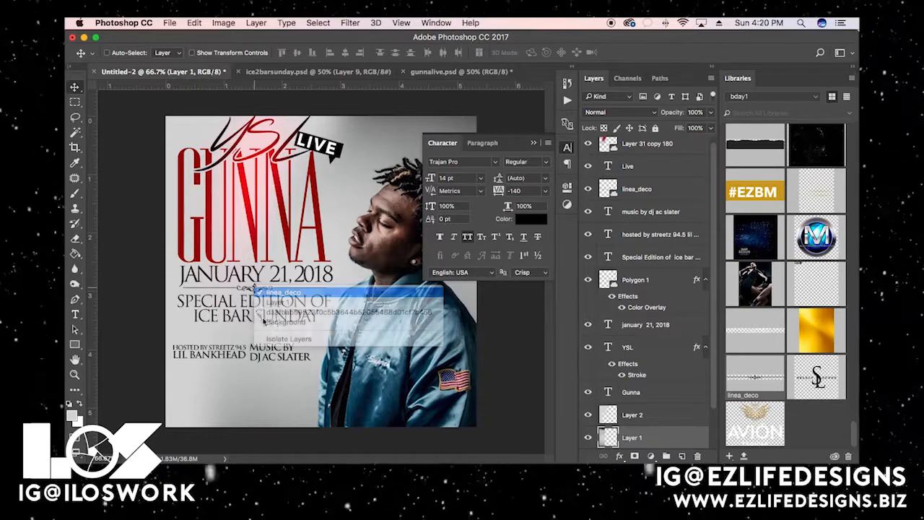
pyautogui.moveTo(254, 288); pyautogui.dragTo(254, 330)
pyautogui.press('Right')
pyautogui.press('Right')
pyautogui.press('Right')
pyautogui.press('Right')
pyautogui.press('Right')
pyautogui.press('Right')
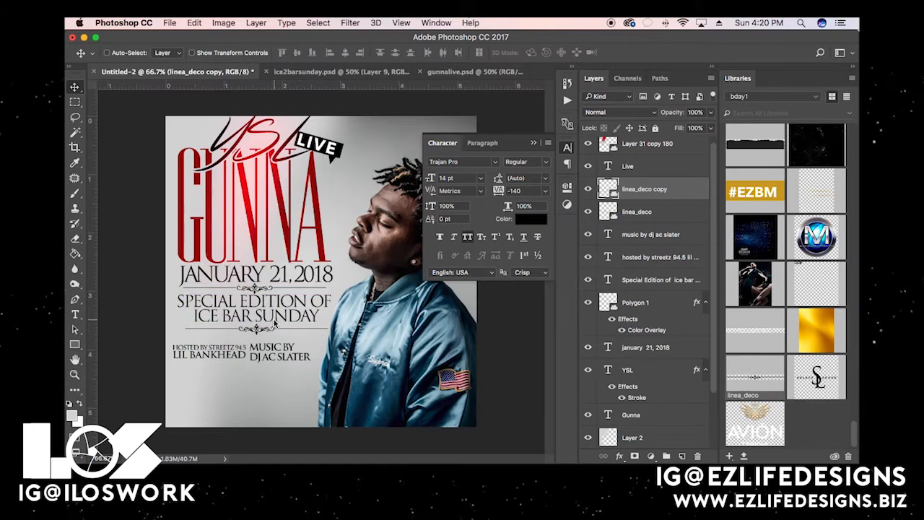
# Recolor the special edition text dark red, sampled from the GUNNA lettering, and set its font style to Bold
pyautogui.rightClick(267, 301)
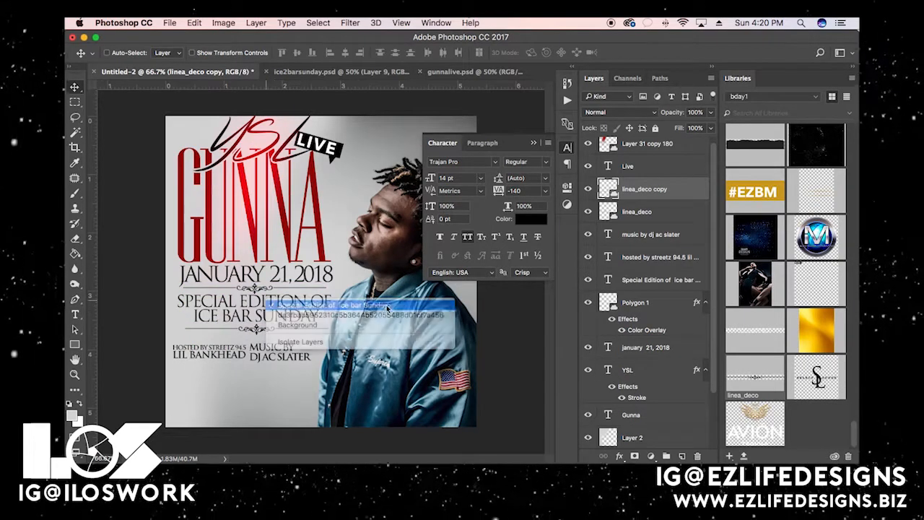
pyautogui.click(289, 297)
pyautogui.click(534, 219)
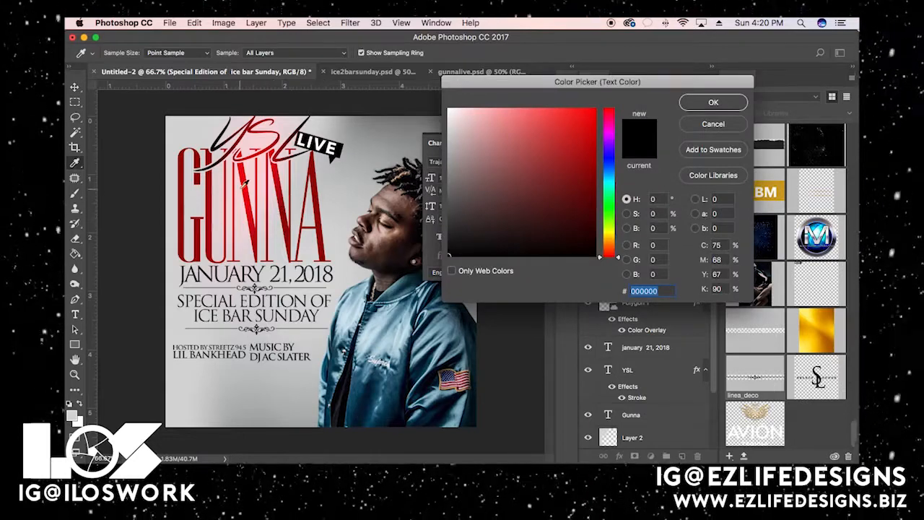
pyautogui.click(207, 193)
pyautogui.moveTo(560, 177)
pyautogui.mouseDown()
pyautogui.moveTo(569, 192)
pyautogui.moveTo(586, 177)
pyautogui.mouseUp()
pyautogui.click(710, 104)
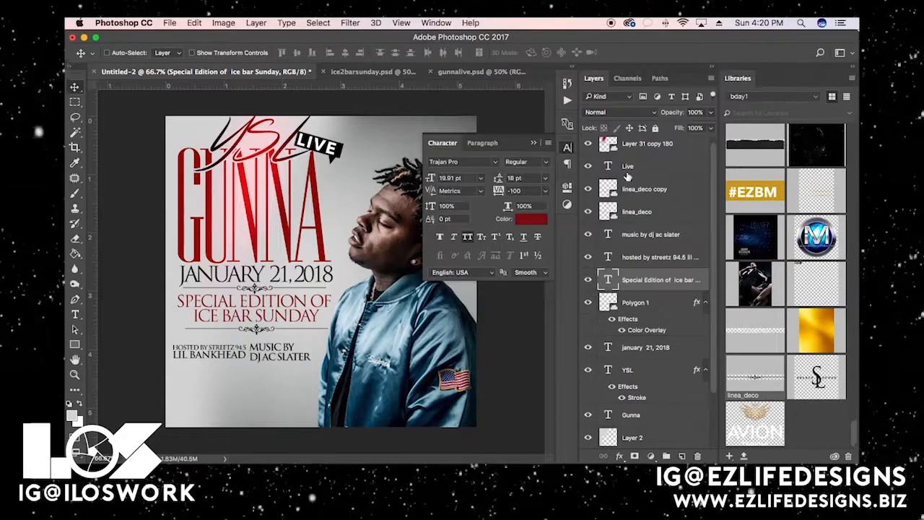
pyautogui.click(546, 165)
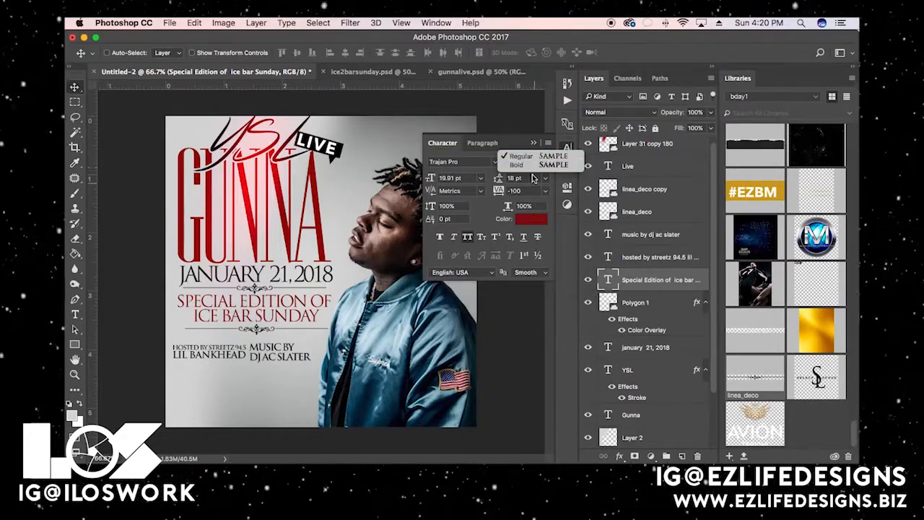
pyautogui.click(533, 173)
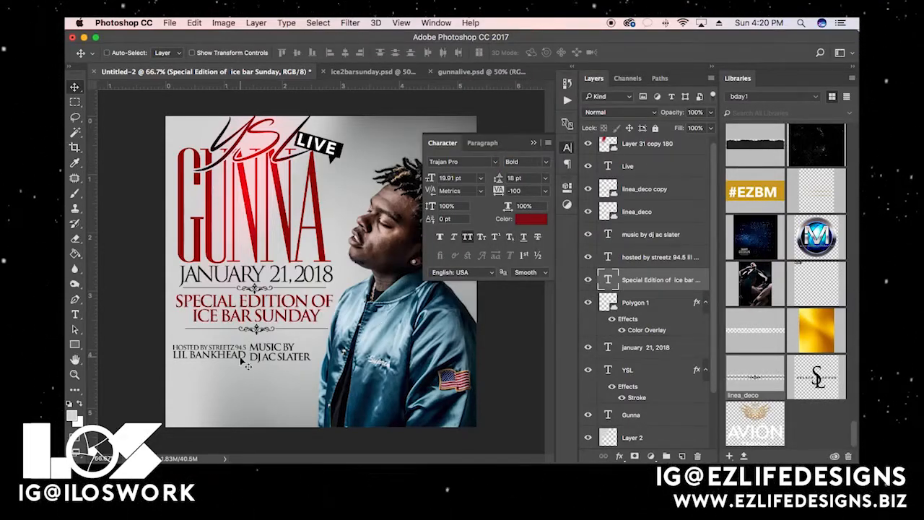
# Move the "music by" and "hosted by" credits up side by side, directly beneath the lower ornament
pyautogui.rightClick(183, 355)
pyautogui.click(217, 349)
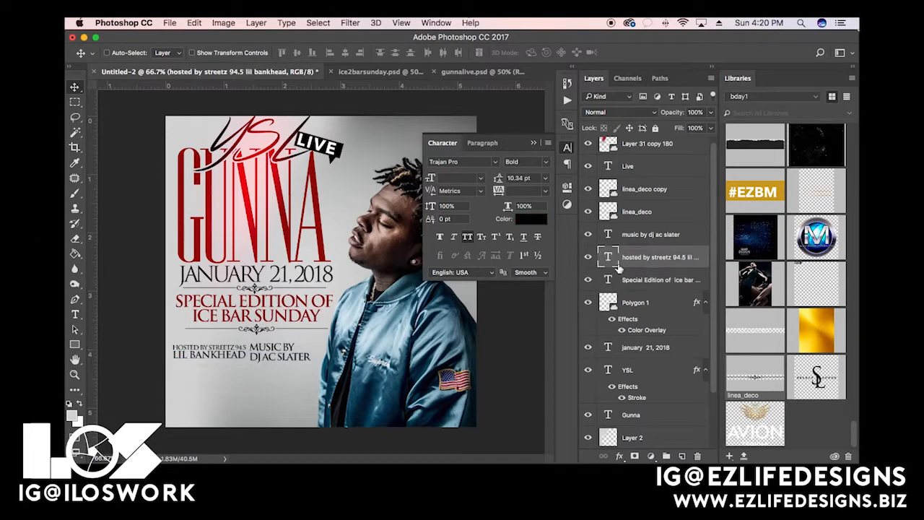
pyautogui.keyDown('shift'); pyautogui.click(636, 279); pyautogui.keyUp('shift')
pyautogui.rightClick(277, 348)
pyautogui.click(290, 351)
pyautogui.moveTo(286, 348); pyautogui.dragTo(305, 339)
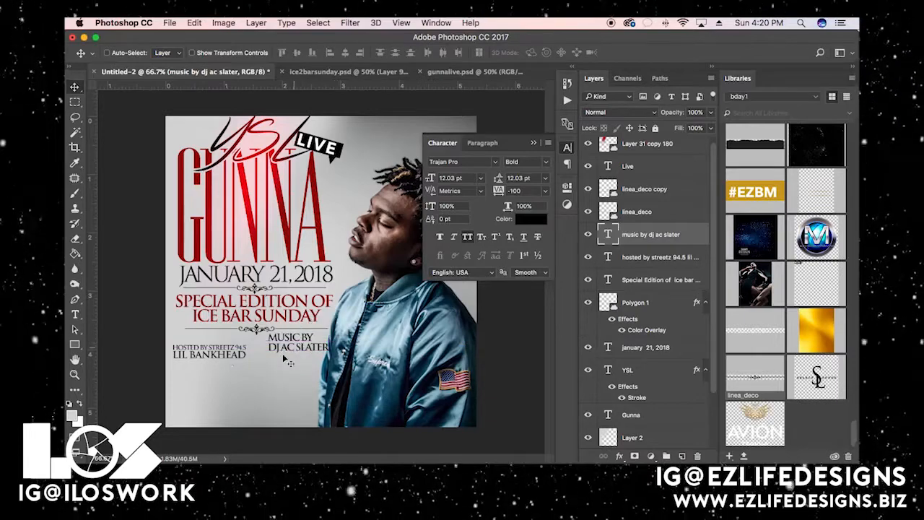
pyautogui.rightClick(183, 345)
pyautogui.click(221, 351)
pyautogui.moveTo(219, 350); pyautogui.dragTo(225, 344)
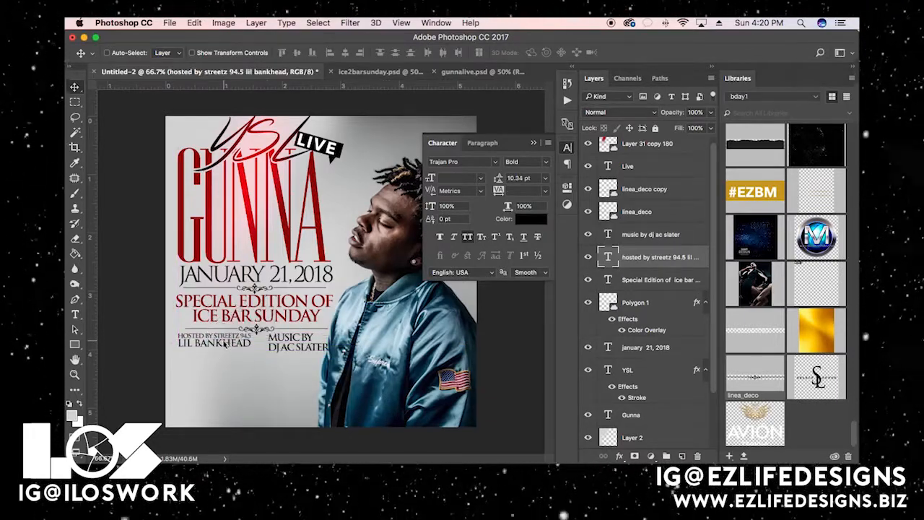
pyautogui.doubleClick(222, 343)
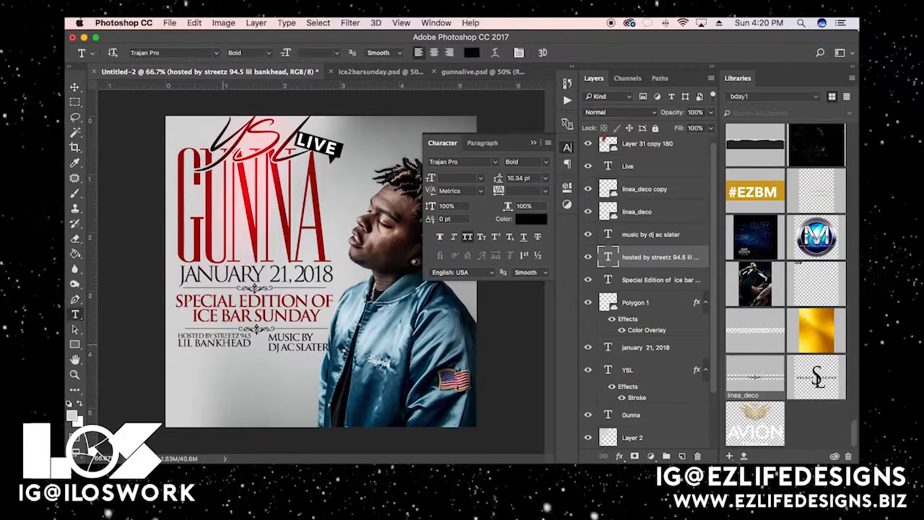
pyautogui.moveTo(254, 345); pyautogui.dragTo(148, 345)
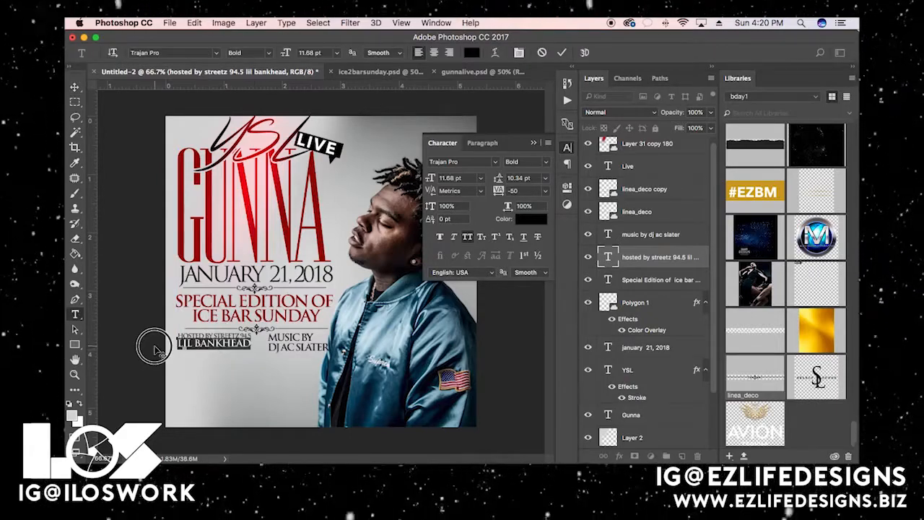
pyautogui.click(75, 86)
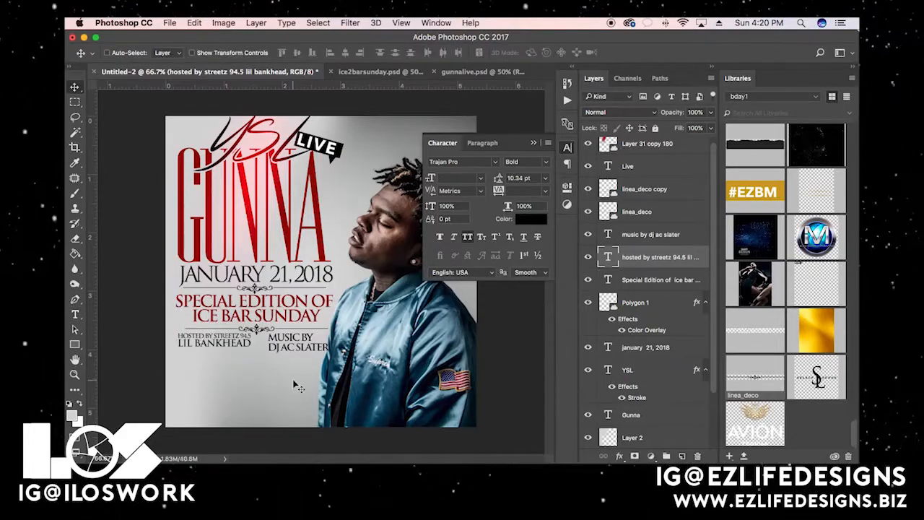
# Move the "music by" credit down into the empty area near the flyer's lower edge
pyautogui.rightClick(293, 338)
pyautogui.click(317, 331)
pyautogui.moveTo(264, 309); pyautogui.dragTo(219, 346)
# Scale up the "hosted by" credit until it spans about the width of the ornament above it
pyautogui.rightClick(217, 345)
pyautogui.click(220, 346)
pyautogui.hotkey('ctrl', 't')
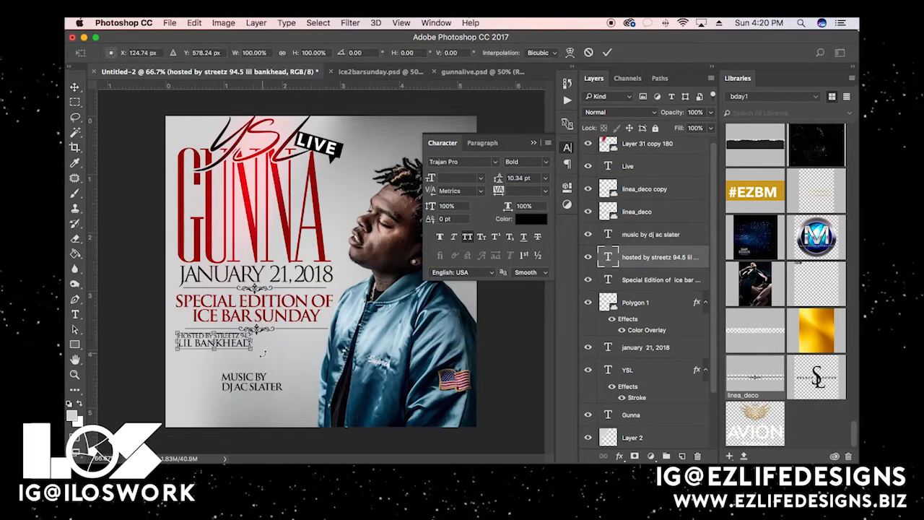
pyautogui.moveTo(251, 348); pyautogui.dragTo(331, 359)
pyautogui.press('Return')
pyautogui.hotkey('ctrl', 't')
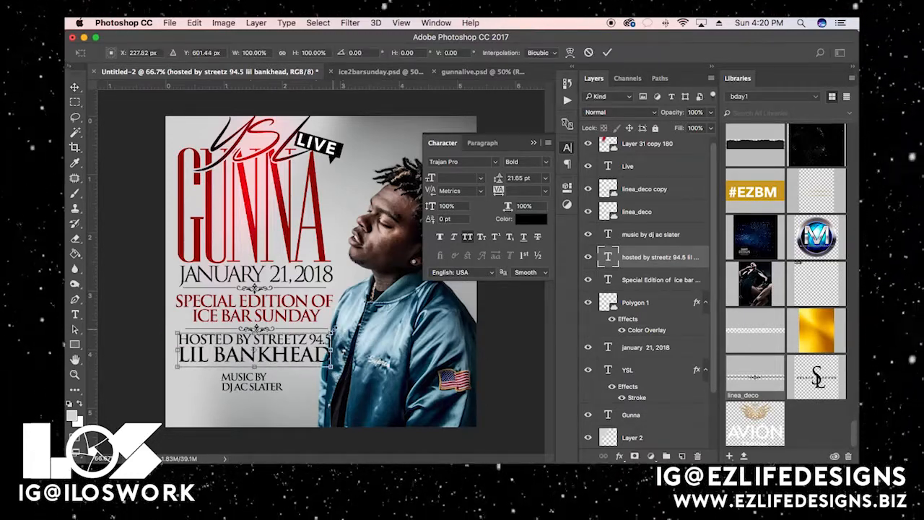
pyautogui.moveTo(330, 337); pyautogui.dragTo(327, 339)
pyautogui.press('Return')
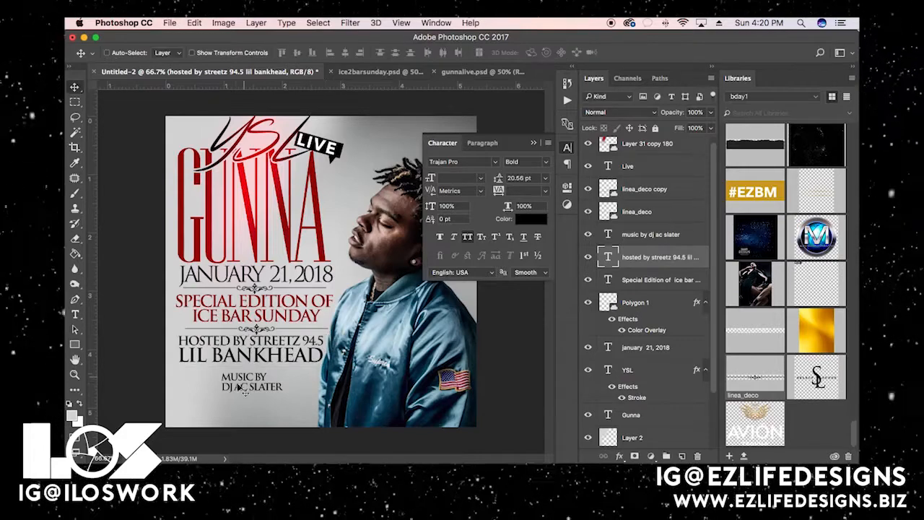
# Enlarge the portrait photo and Layer 1 together to about 113%, repositioning them so they still cover the flyer
pyautogui.rightClick(377, 223)
pyautogui.click(426, 232)
pyautogui.click(534, 143)
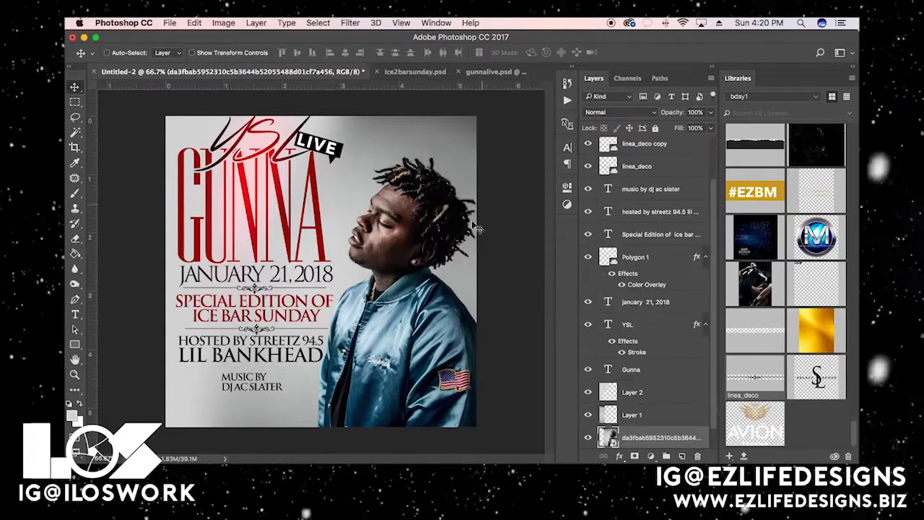
pyautogui.rightClick(409, 248)
pyautogui.click(563, 250)
pyautogui.keyDown('shift'); pyautogui.click(653, 416); pyautogui.keyUp('shift')
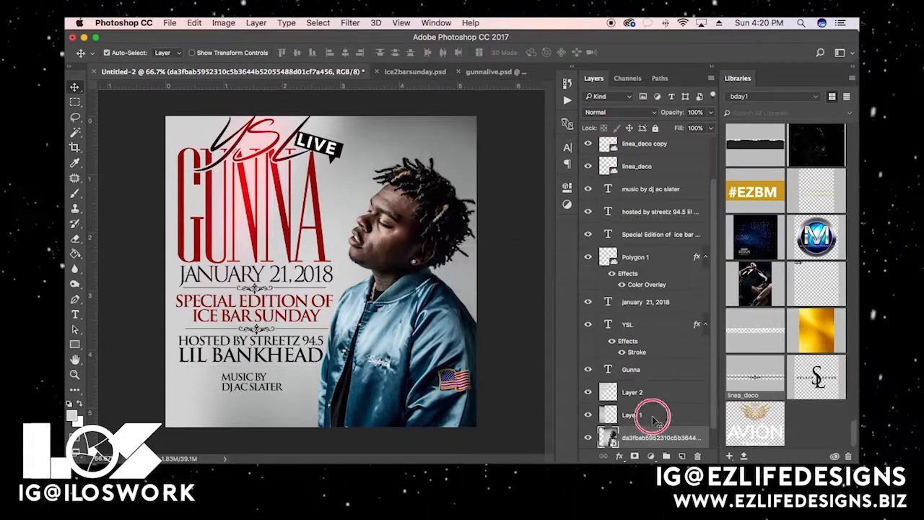
pyautogui.press('super+t')
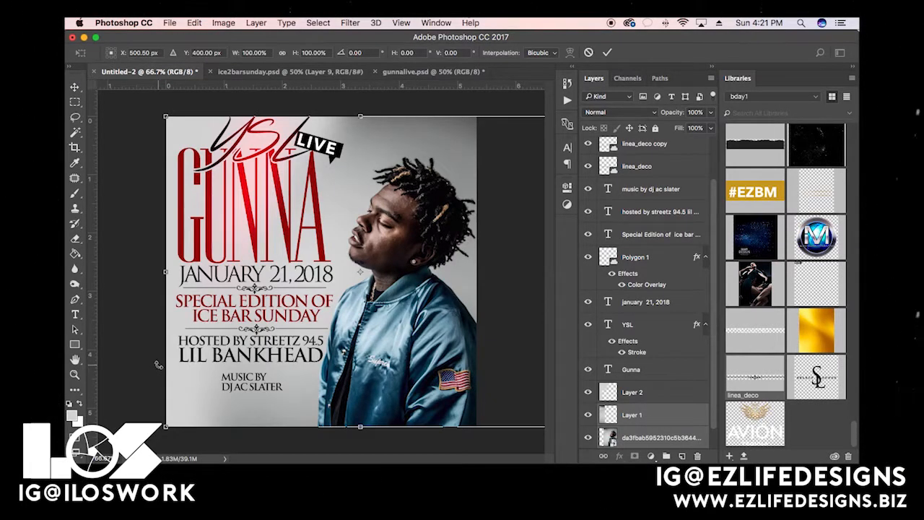
pyautogui.press('super+minus')
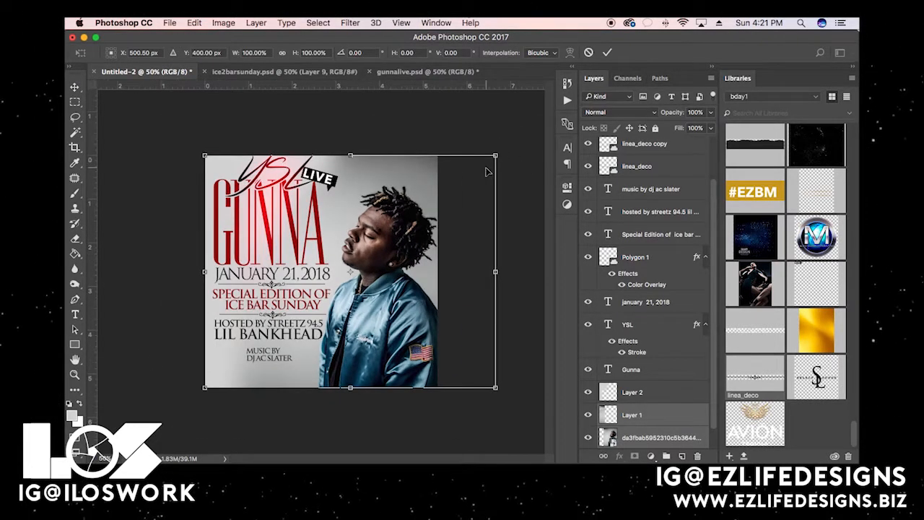
pyautogui.moveTo(495, 156); pyautogui.dragTo(540, 137)
pyautogui.moveTo(465, 204)
pyautogui.mouseDown()
pyautogui.moveTo(456, 196)
pyautogui.moveTo(453, 209)
pyautogui.mouseUp()
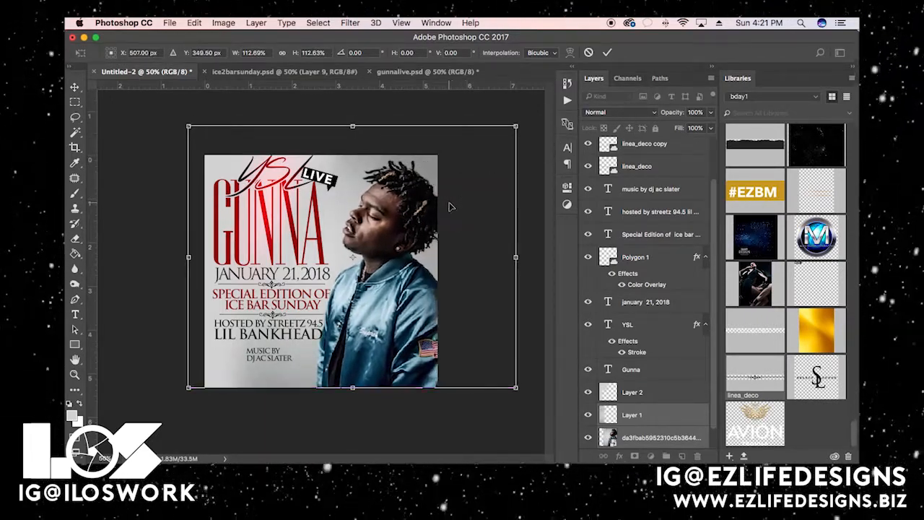
pyautogui.press('Return')
pyautogui.press('super+t')
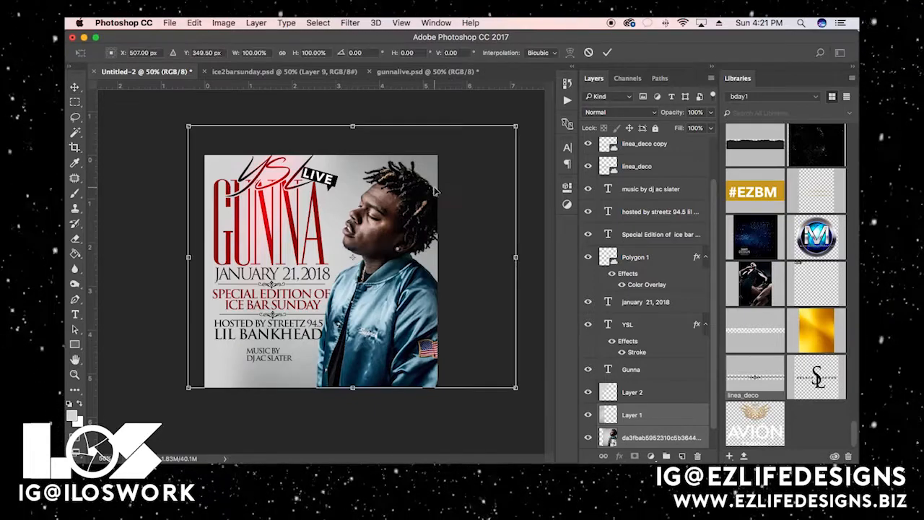
pyautogui.click(283, 55)
pyautogui.moveTo(188, 126); pyautogui.dragTo(219, 174)
pyautogui.press('Return')
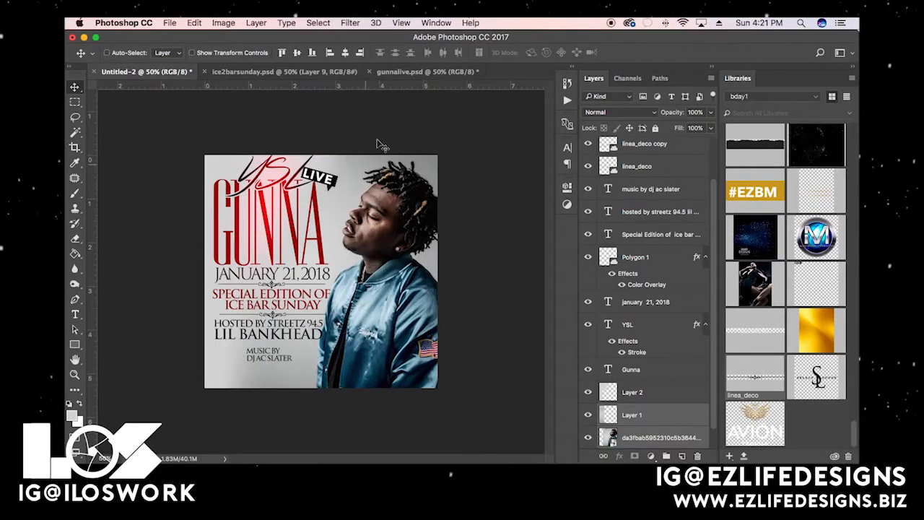
# Remove the line break in the "music by" credit so it runs on a single line
pyautogui.rightClick(257, 359)
pyautogui.click(285, 359)
pyautogui.press('t')
pyautogui.click(257, 363)
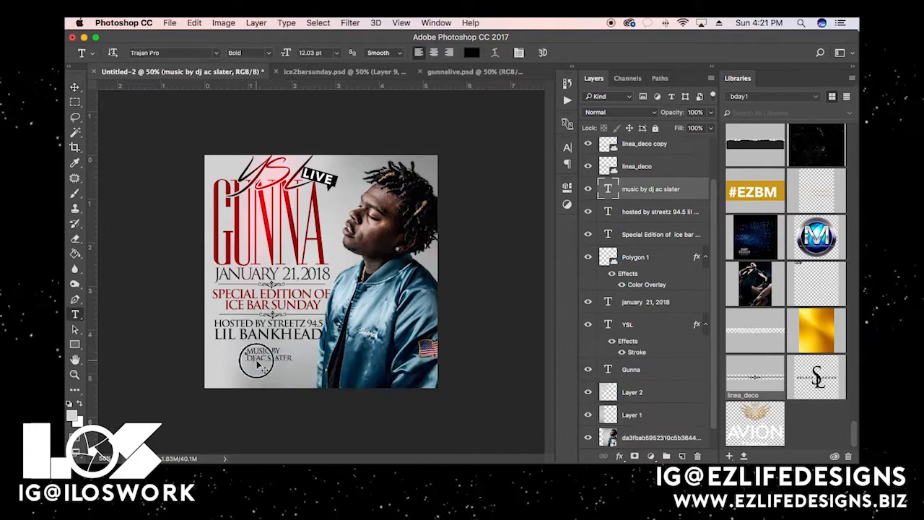
pyautogui.press('BackSpace')
# Widen the letter spacing of the whole "music by" line and move it beneath the "hosted by" credit
pyautogui.hotkey('ctrl', 'a')
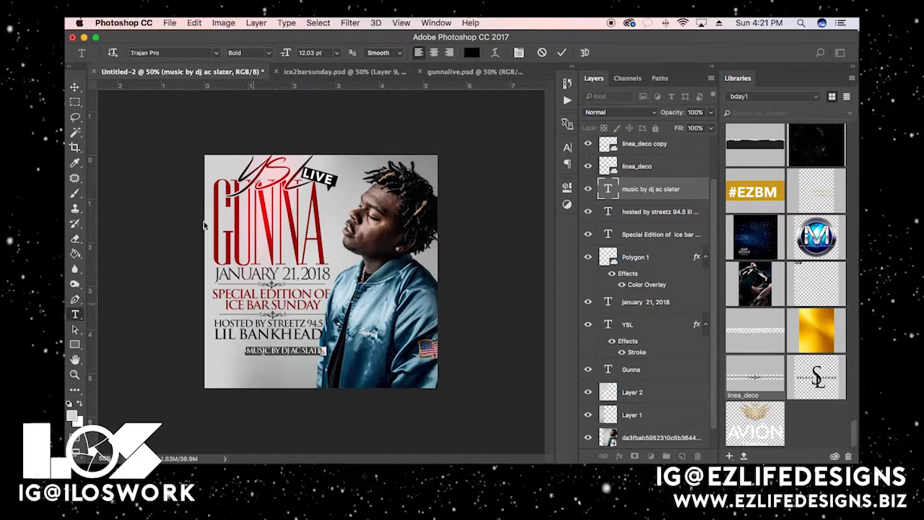
pyautogui.hotkey('alt', 'Right')
pyautogui.hotkey('alt', 'Right')
pyautogui.hotkey('alt', 'Right')
pyautogui.hotkey('alt', 'Right')
pyautogui.hotkey('alt', 'Right')
pyautogui.hotkey('alt', 'Right')
pyautogui.hotkey('alt', 'Right')
pyautogui.hotkey('alt', 'Right')
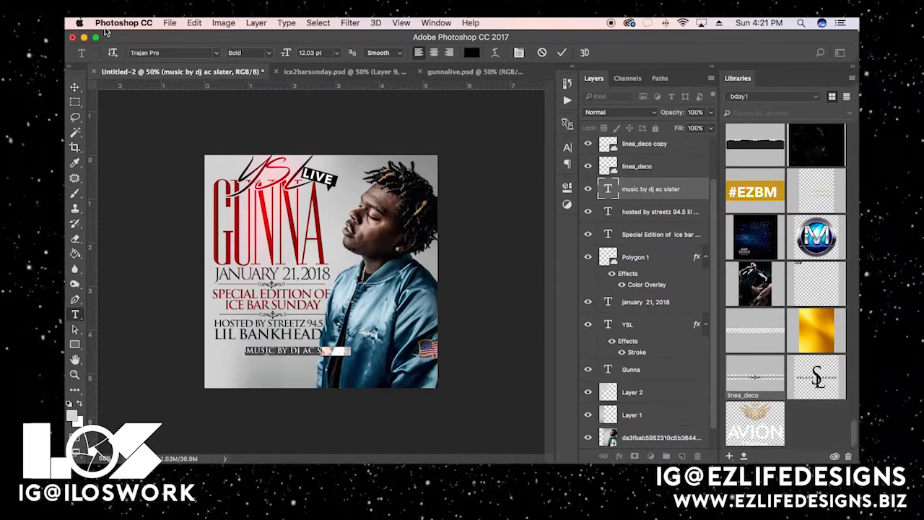
pyautogui.click(77, 90)
pyautogui.moveTo(352, 351); pyautogui.dragTo(318, 348)
# Set the "music by" line's tracking to 100 and move it up close beneath the "hosted by" credit
pyautogui.click(568, 146)
pyautogui.moveTo(502, 192); pyautogui.dragTo(495, 195)
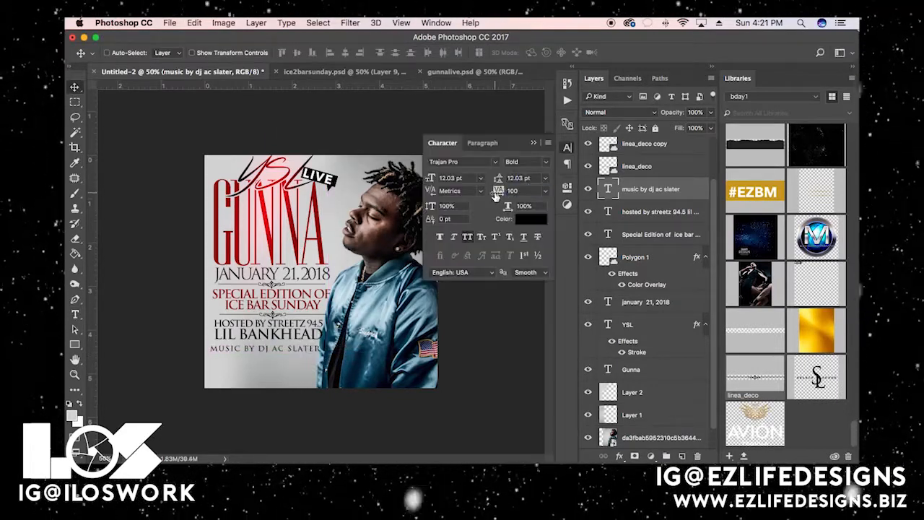
pyautogui.moveTo(285, 348); pyautogui.dragTo(280, 345)
# Move the portrait photo, Layer 1 and Layer 2 together slightly to the right, away from the text
pyautogui.rightClick(376, 313)
pyautogui.click(378, 315)
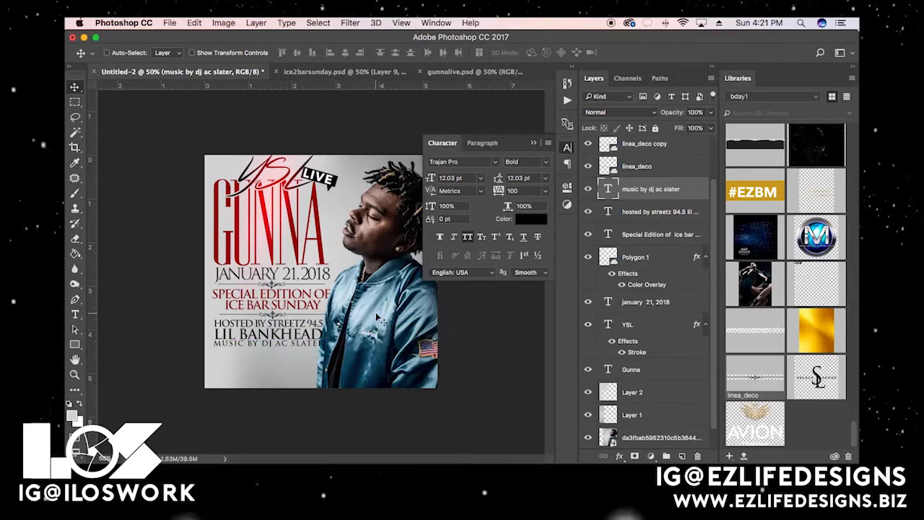
pyautogui.click(533, 143)
pyautogui.scroll(-1, 621, 279)
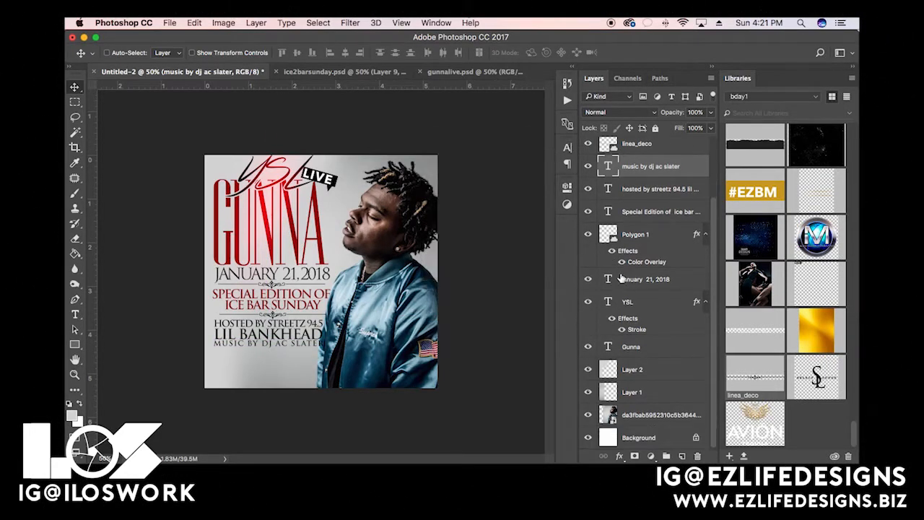
pyautogui.click(645, 409)
pyautogui.keyDown('shift'); pyautogui.click(648, 378); pyautogui.keyUp('shift')
pyautogui.moveTo(389, 361); pyautogui.dragTo(391, 355)
pyautogui.rightClick(287, 349)
pyautogui.click(289, 346)
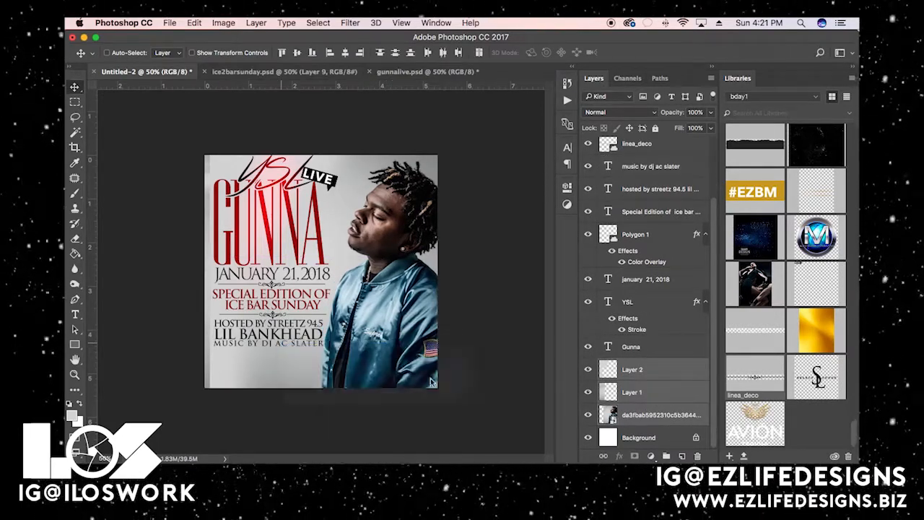
# Add a new layer above Layer 2 and paint a soft white glow behind the YSL GUNNA lettering with a 500 px brush
pyautogui.click(637, 369)
pyautogui.press('b')
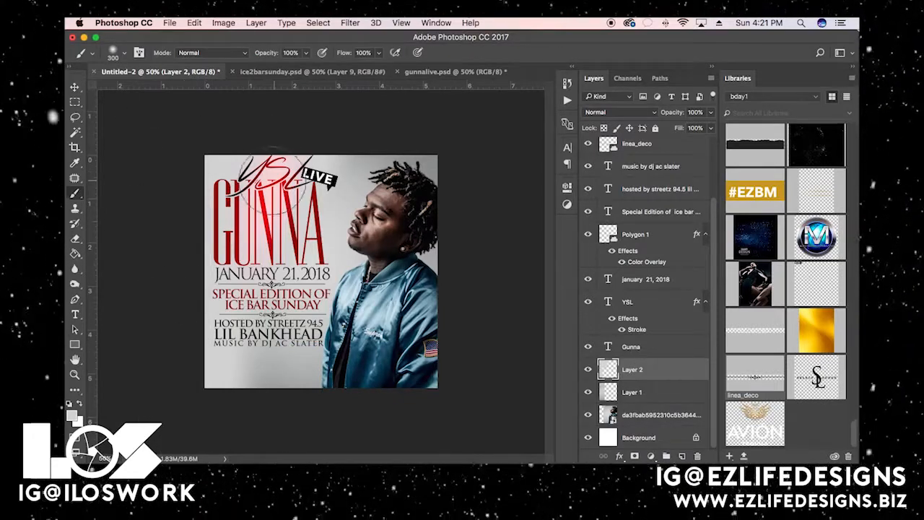
pyautogui.press(']')
pyautogui.press(']')
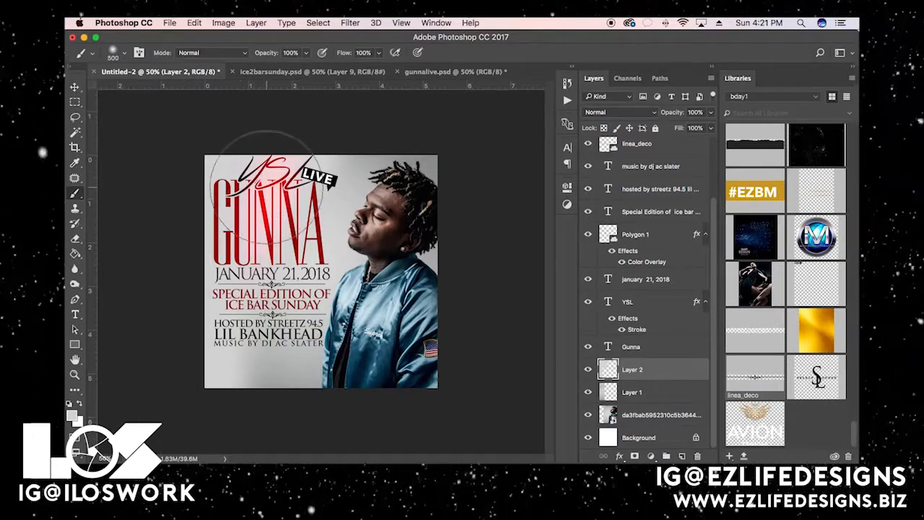
pyautogui.press('alt+shift+super+n')
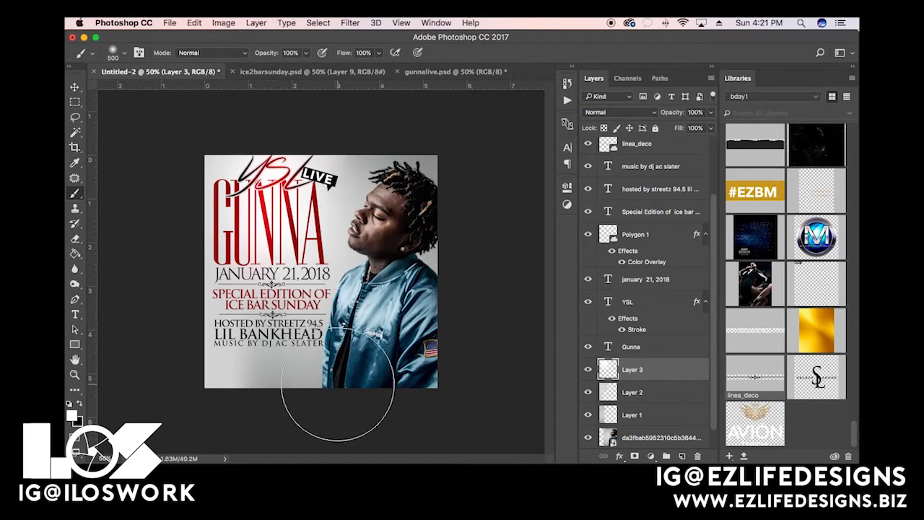
pyautogui.press('v')
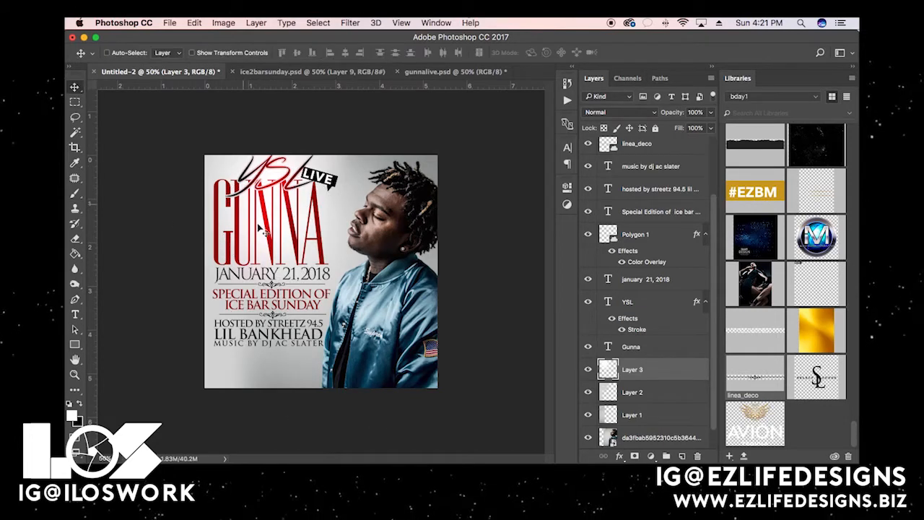
pyautogui.rightClick(280, 179)
pyautogui.click(289, 181)
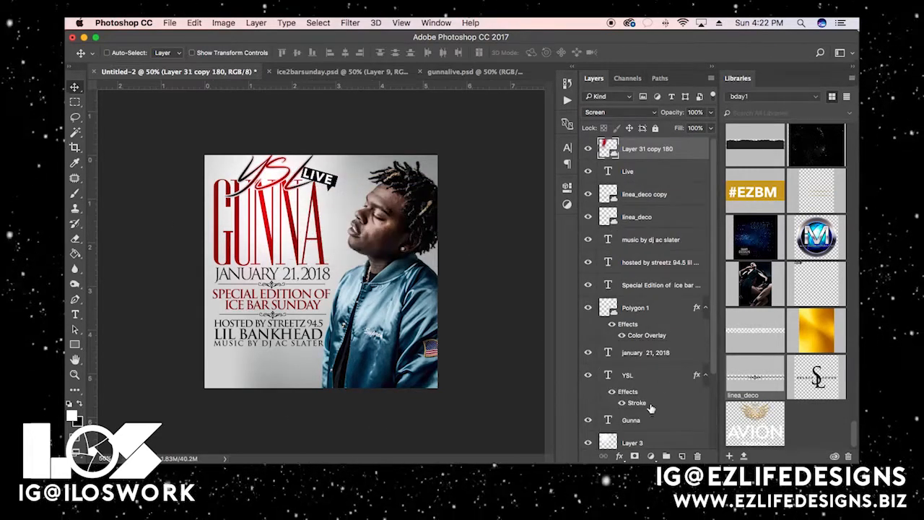
pyautogui.scroll(-4, 652, 410)
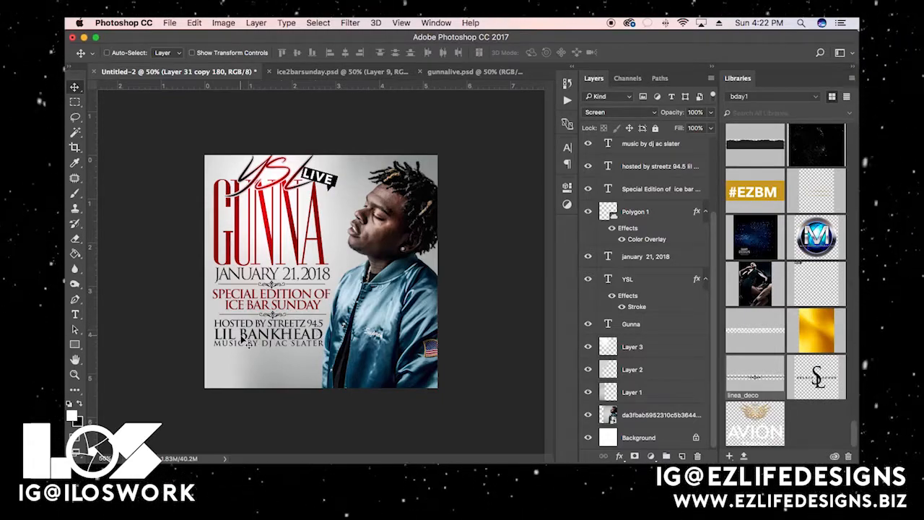
# Restyle the "music by" line with a dark red color, tracking of 60 and faux bold
pyautogui.rightClick(278, 349)
pyautogui.click(285, 348)
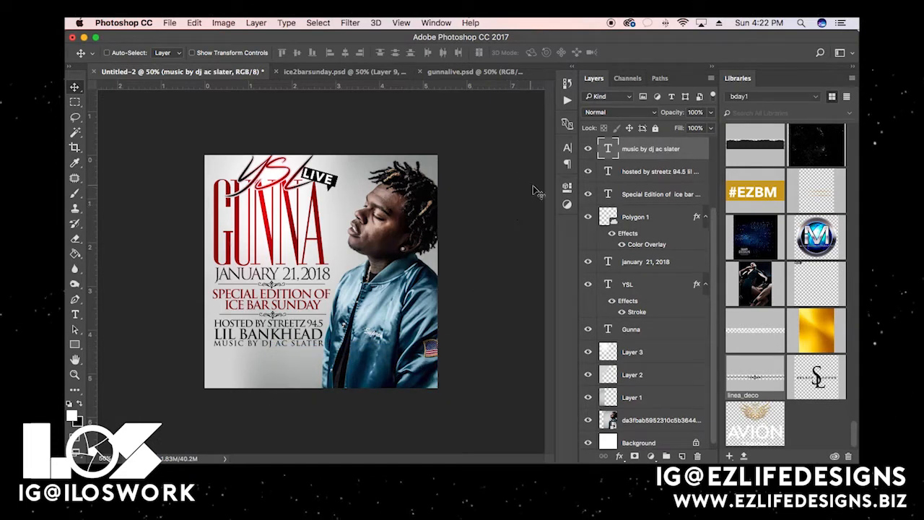
pyautogui.click(567, 148)
pyautogui.click(524, 224)
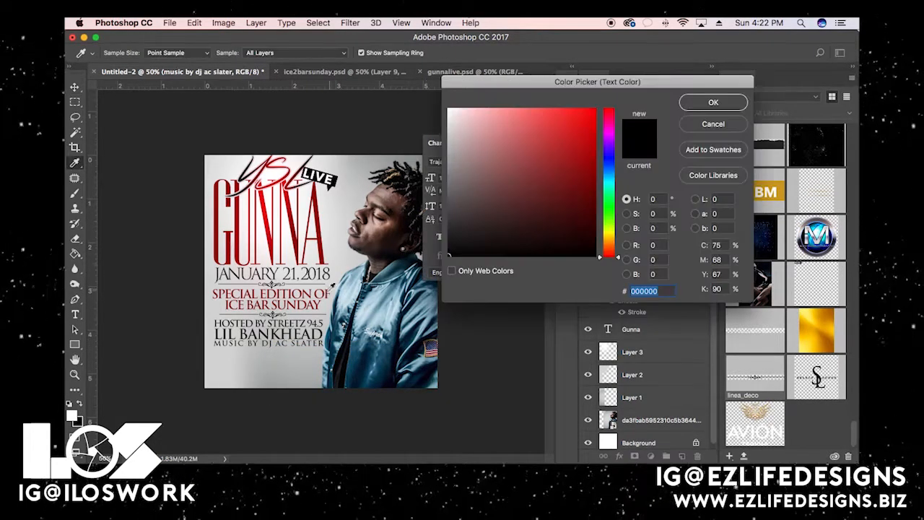
pyautogui.click(318, 296)
pyautogui.moveTo(582, 214); pyautogui.dragTo(589, 185)
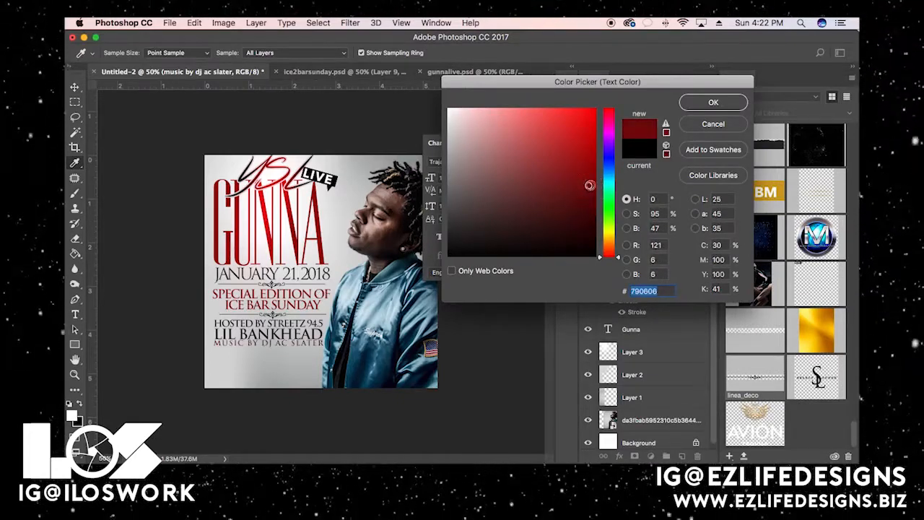
pyautogui.click(710, 103)
pyautogui.moveTo(504, 192); pyautogui.dragTo(489, 191)
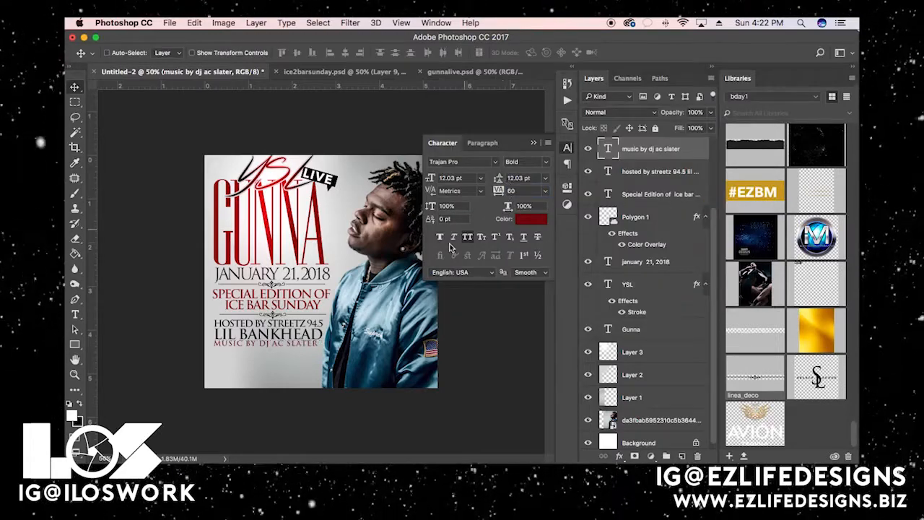
pyautogui.click(443, 238)
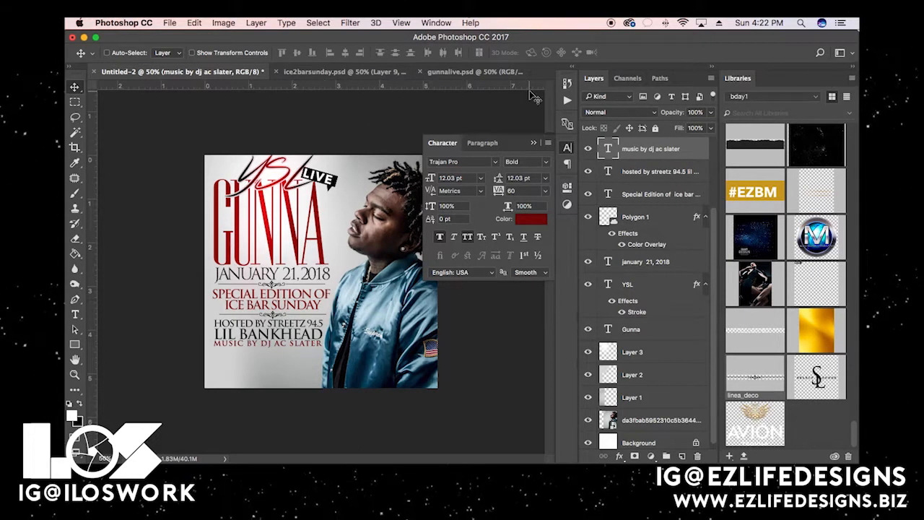
# Scale the YSL script lettering down very slightly above the GUNNA title
pyautogui.rightClick(268, 176)
pyautogui.click(269, 177)
pyautogui.rightClick(267, 173)
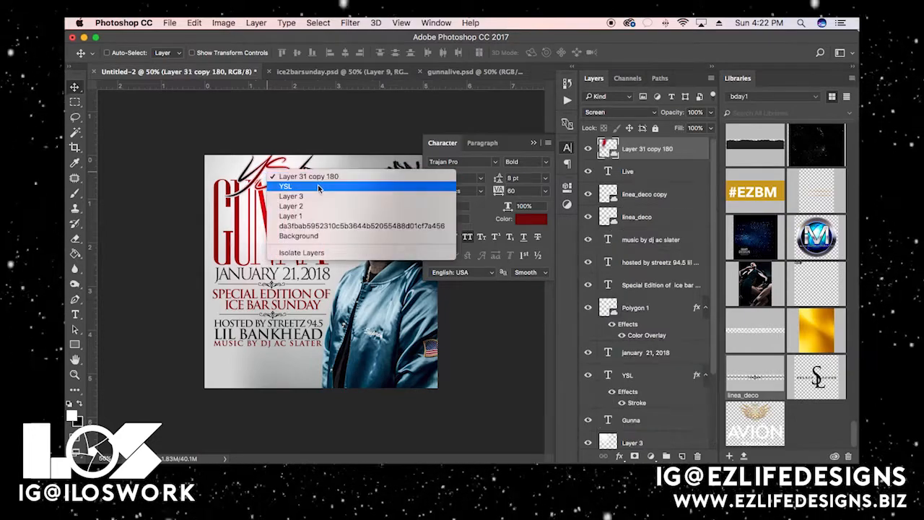
pyautogui.click(318, 186)
pyautogui.press('super+t')
pyautogui.moveTo(313, 154)
pyautogui.mouseDown()
pyautogui.moveTo(298, 143)
pyautogui.moveTo(311, 156)
pyautogui.mouseUp()
pyautogui.press('Return')
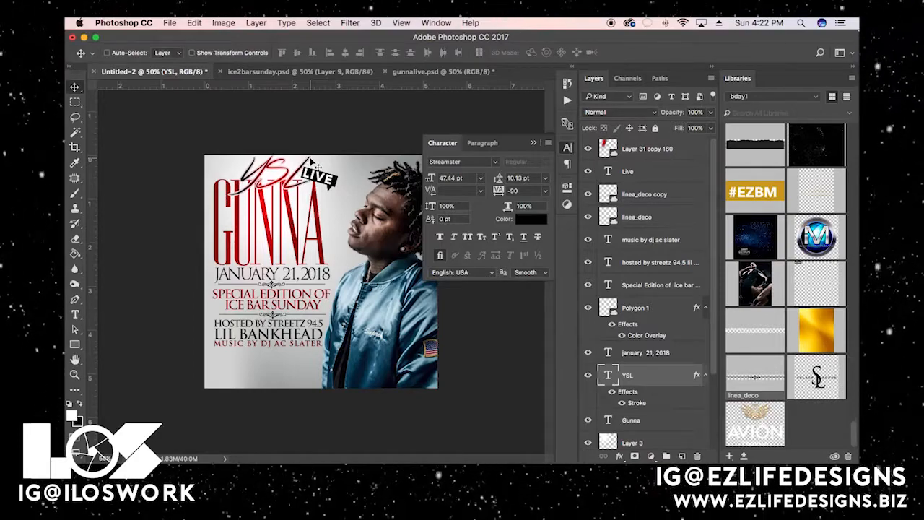
# Copy the ICEBAR Atlanta logo from gunnalive.psd into the flyer and scale it down to fit beneath the "music by" line
pyautogui.click(423, 71)
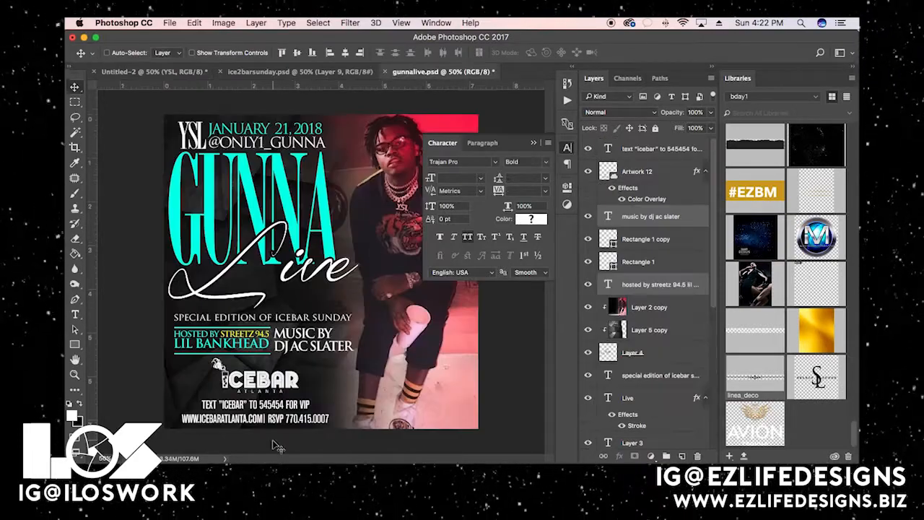
pyautogui.rightClick(266, 381)
pyautogui.click(276, 382)
pyautogui.moveTo(276, 382); pyautogui.dragTo(299, 370)
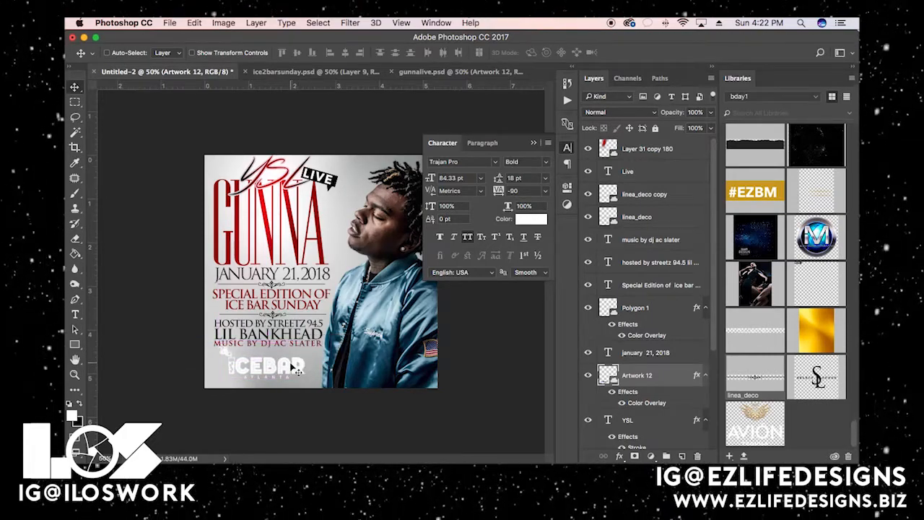
pyautogui.press('super+t')
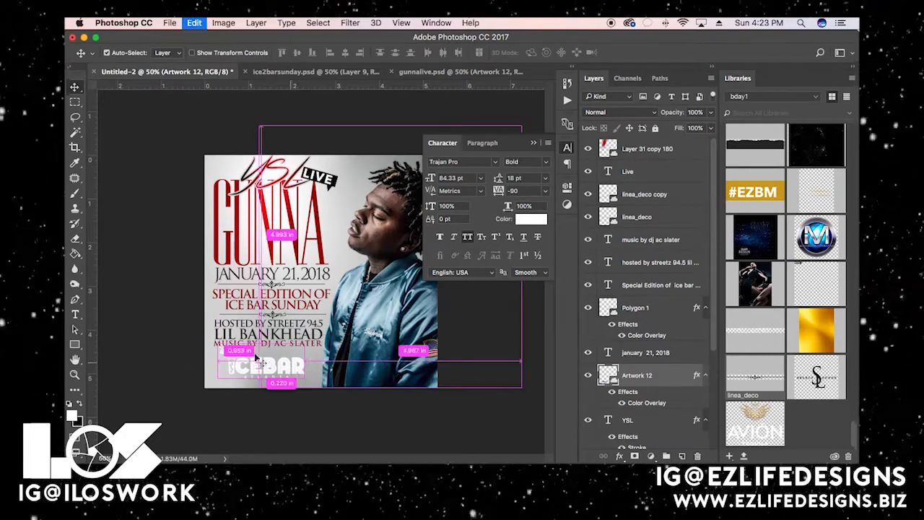
pyautogui.press('super+t')
pyautogui.moveTo(219, 347); pyautogui.dragTo(264, 365)
pyautogui.press('Return')
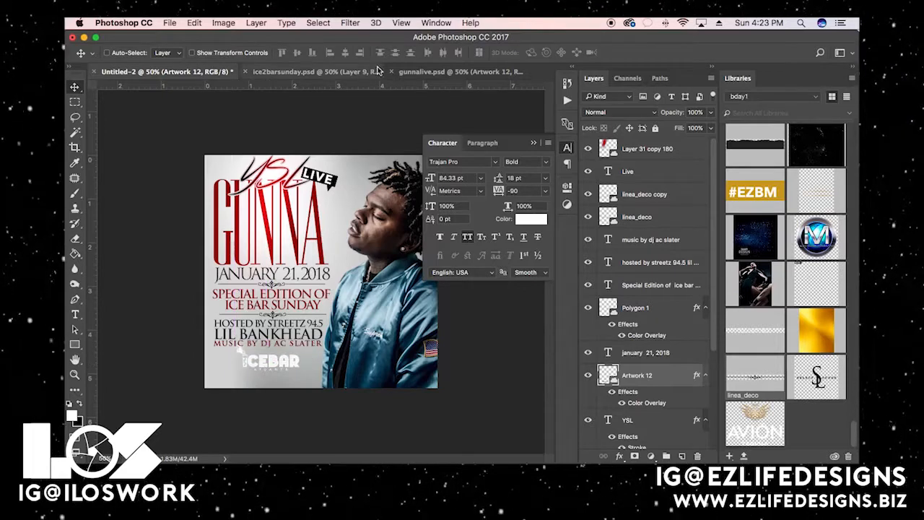
# Copy the venue's street address line from ice2barsunday.psd into the flyer and place it beneath the ICEBAR logo
pyautogui.click(325, 73)
pyautogui.rightClick(292, 416)
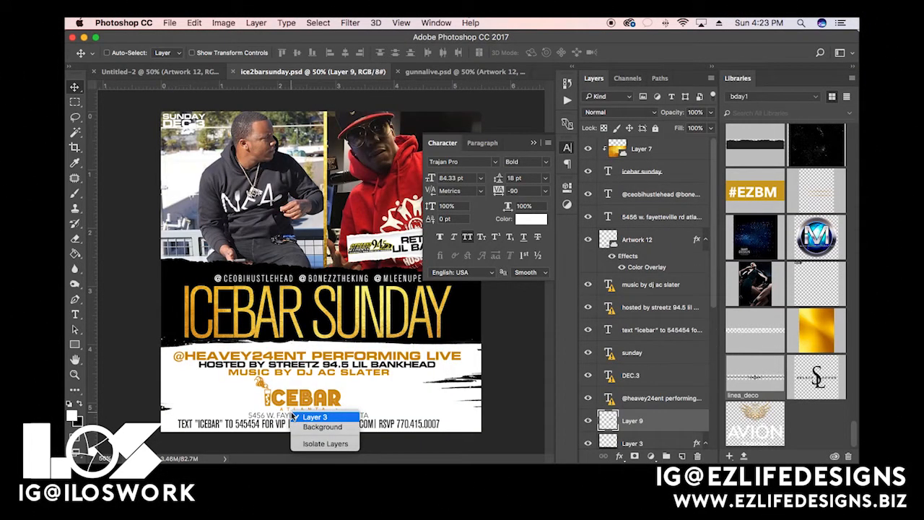
pyautogui.rightClick(283, 417)
pyautogui.rightClick(279, 419)
pyautogui.rightClick(280, 419)
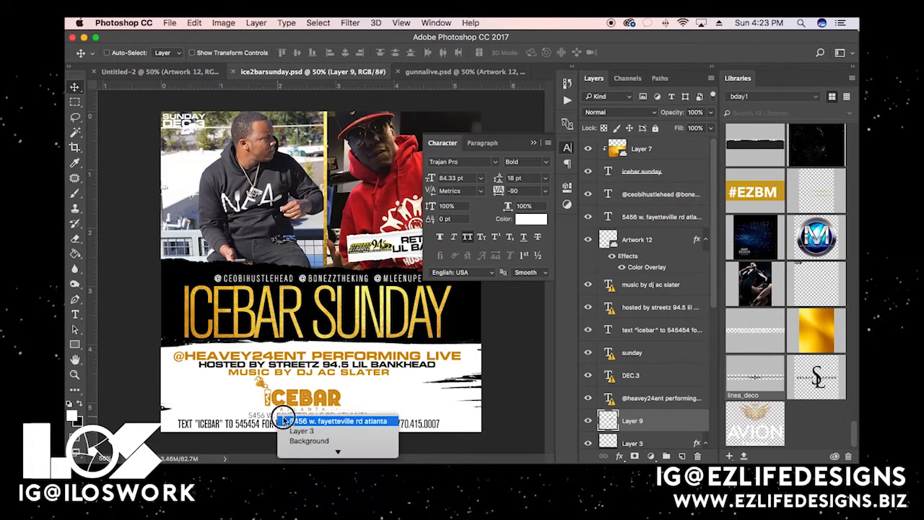
pyautogui.click(289, 420)
pyautogui.moveTo(288, 420); pyautogui.dragTo(311, 375)
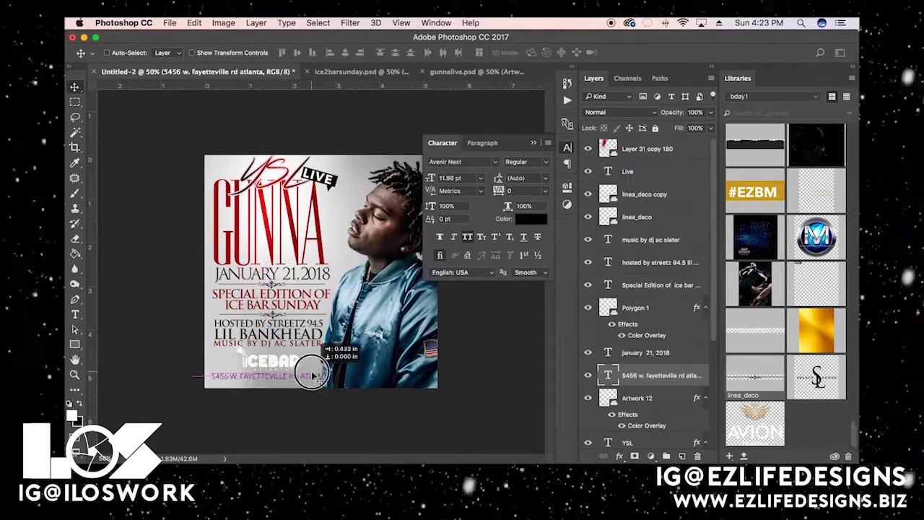
# Set the address line's font style to Medium and delete the city name from its end
pyautogui.click(548, 167)
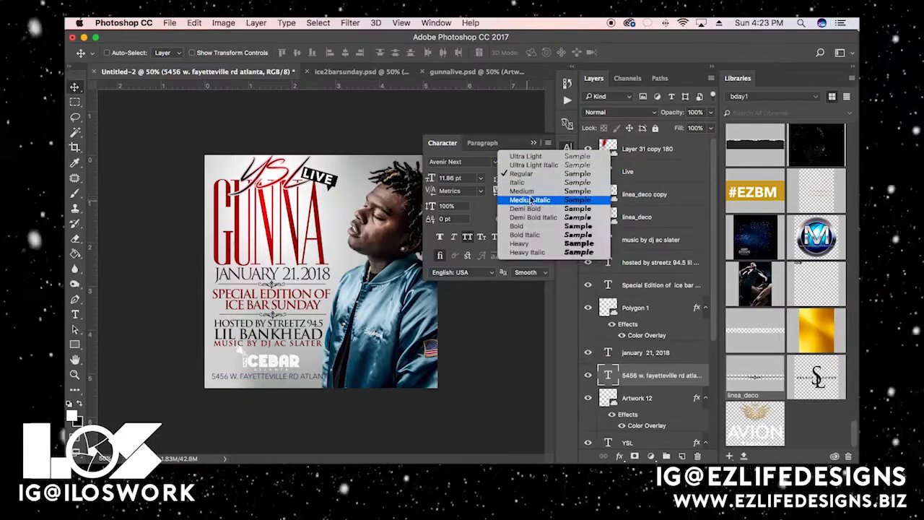
pyautogui.click(532, 192)
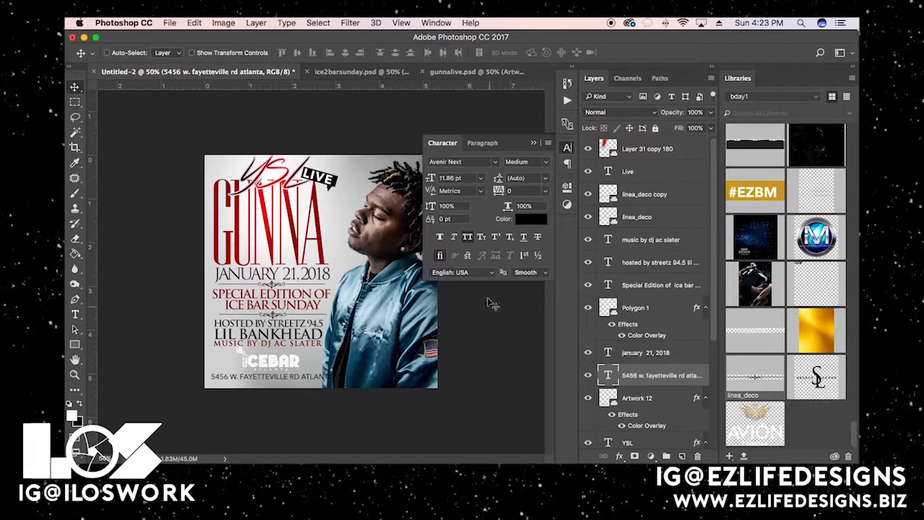
pyautogui.press('t')
pyautogui.moveTo(301, 377); pyautogui.dragTo(450, 379)
pyautogui.press('BackSpace')
pyautogui.press('super+a')
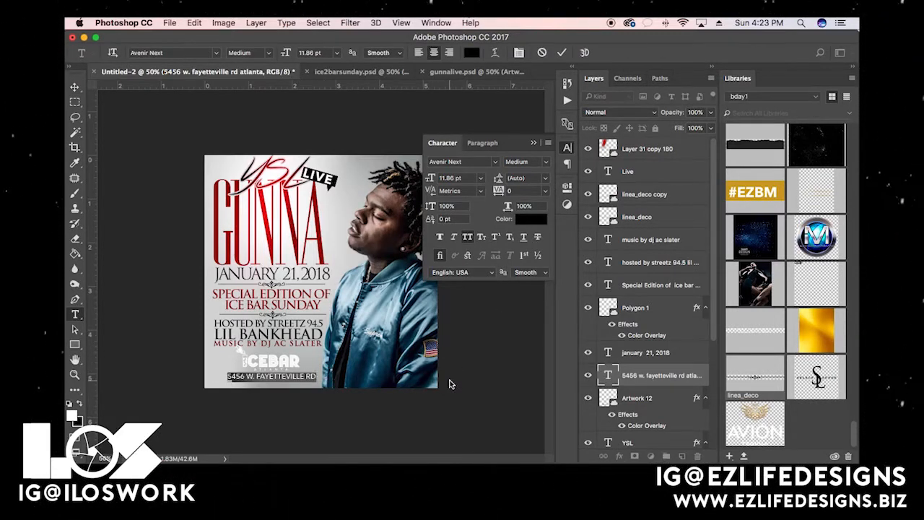
# Make the whole address line Bold and color it dark red 980405, sampled from the GUNNA lettering
pyautogui.click(548, 164)
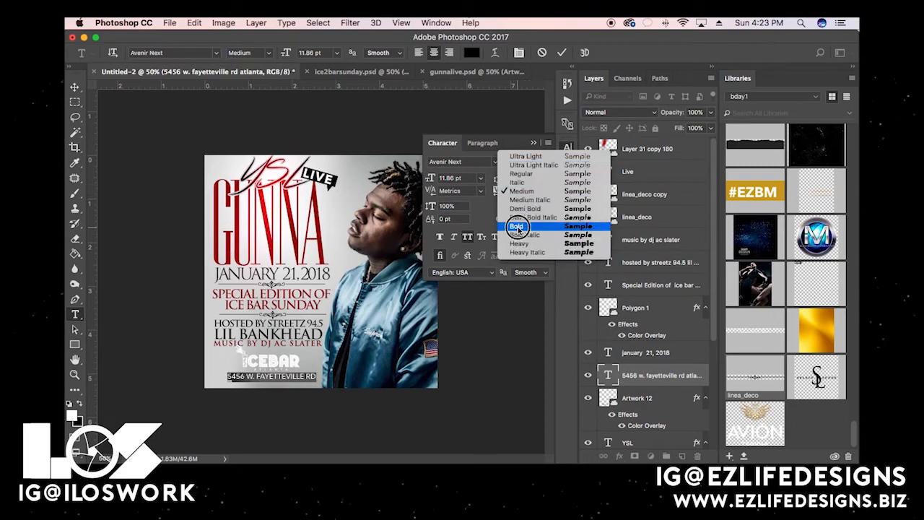
pyautogui.click(522, 229)
pyautogui.click(535, 219)
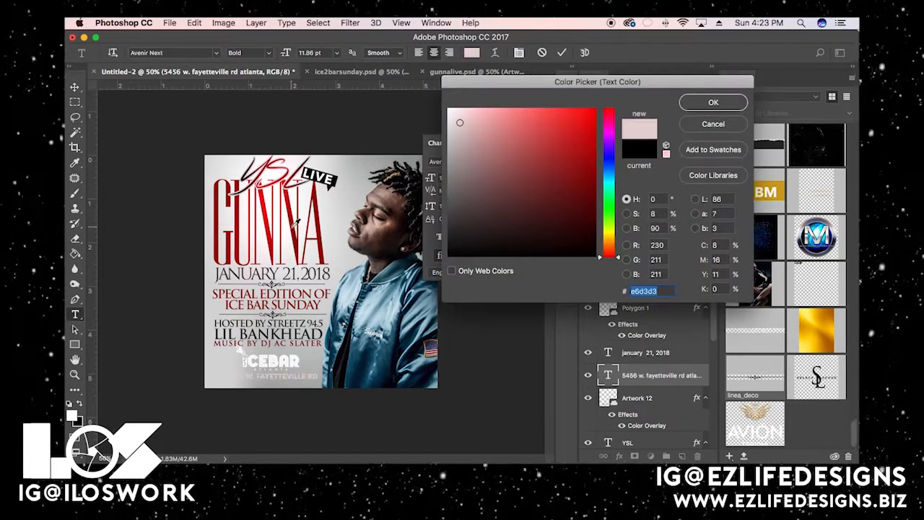
pyautogui.click(296, 221)
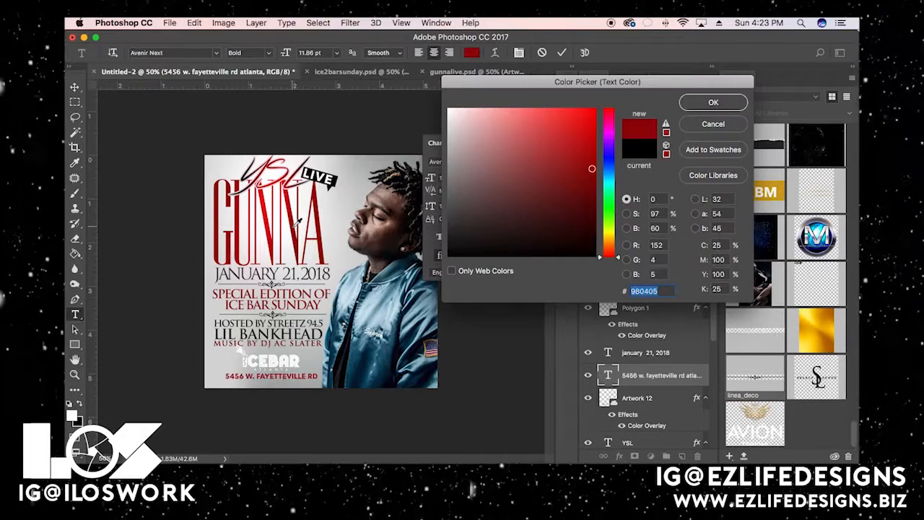
pyautogui.click(695, 102)
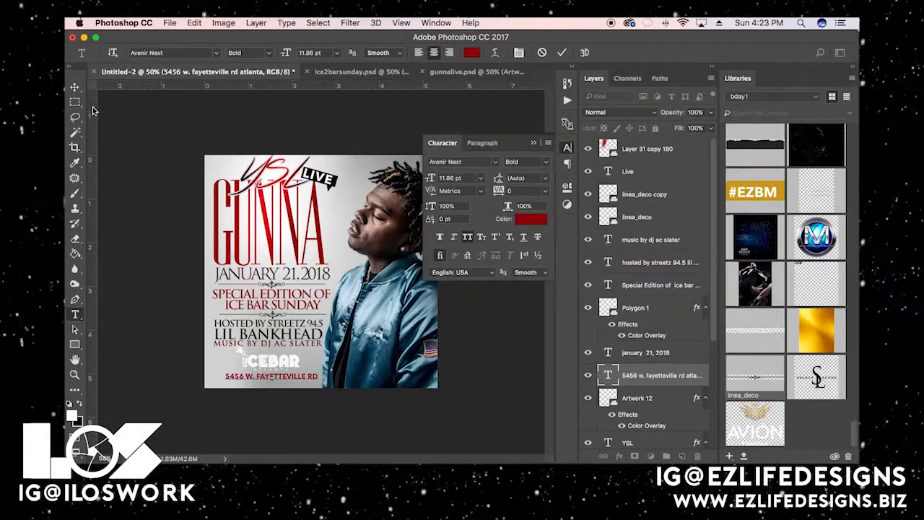
pyautogui.click(75, 88)
# Change the ICEBAR logo's Color Overlay to black (000000)
pyautogui.rightClick(287, 364)
pyautogui.click(321, 359)
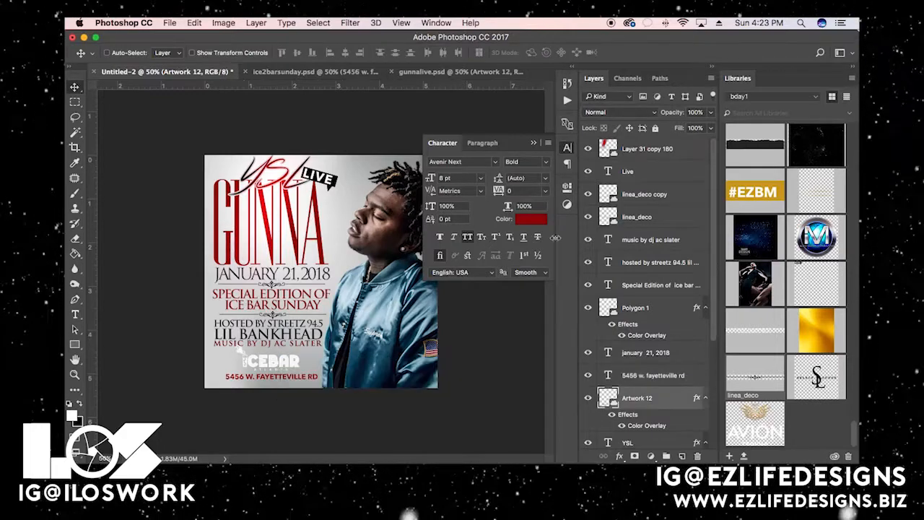
pyautogui.click(623, 426)
pyautogui.click(623, 426)
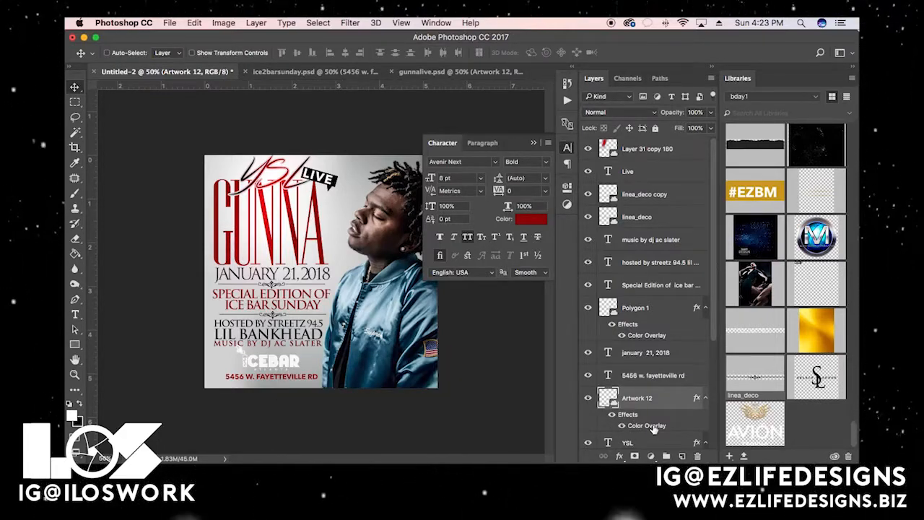
pyautogui.doubleClick(647, 426)
pyautogui.click(665, 106)
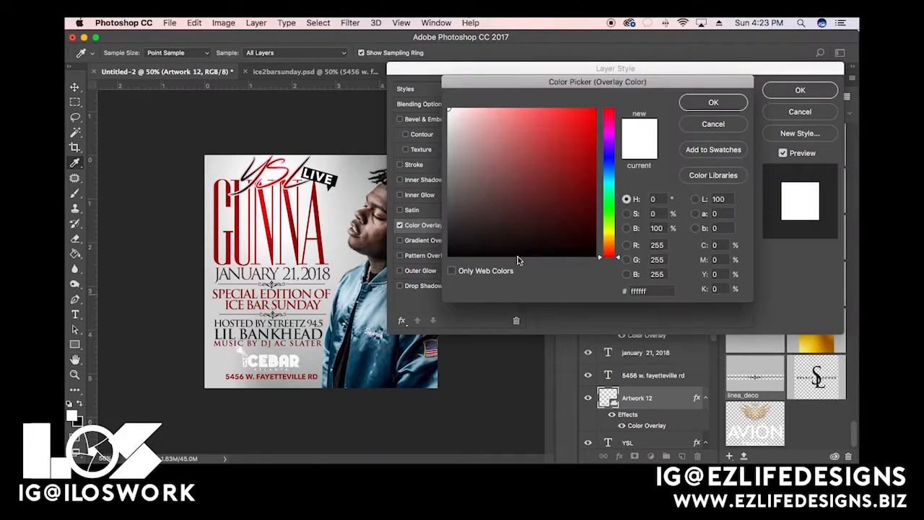
pyautogui.moveTo(520, 204); pyautogui.dragTo(433, 291)
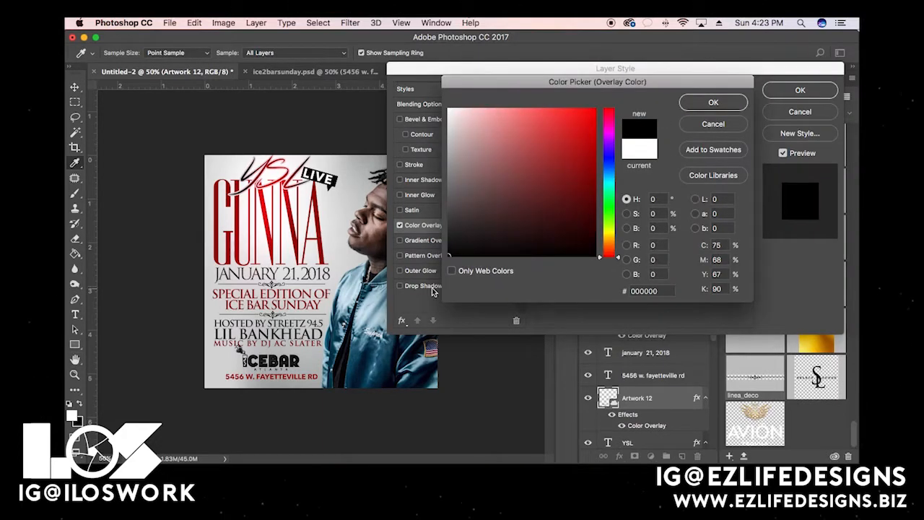
pyautogui.click(713, 103)
pyautogui.click(801, 90)
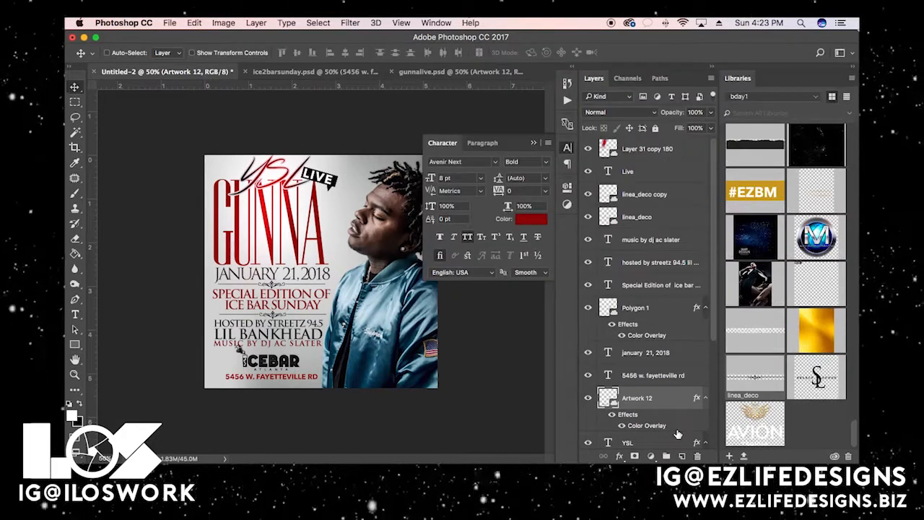
# Select all layers from Gunna up to Layer 31 copy 180 and scale them down slightly together
pyautogui.scroll(-5, 649, 417)
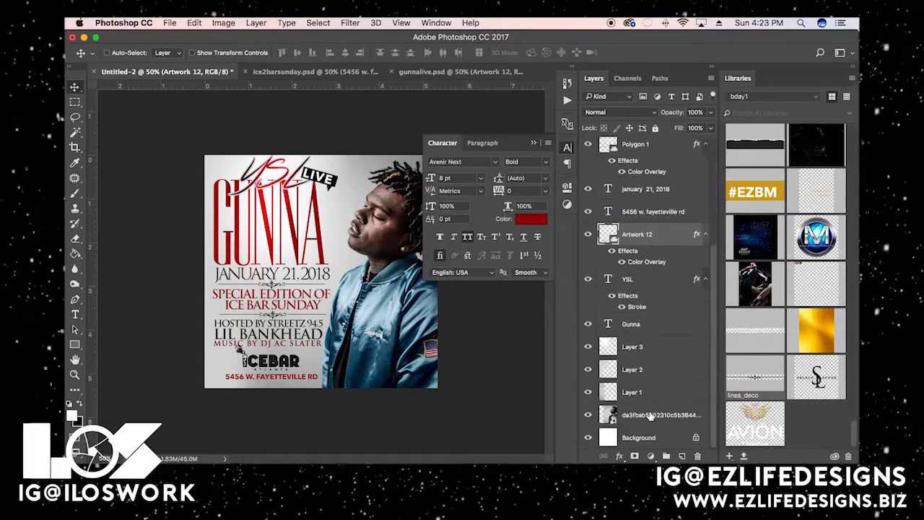
pyautogui.click(628, 324)
pyautogui.scroll(5, 641, 319)
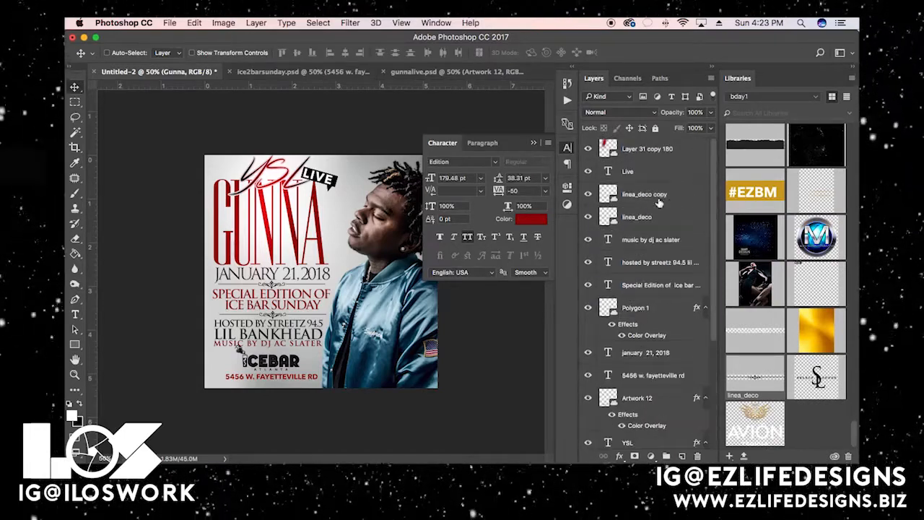
pyautogui.keyDown('shift'); pyautogui.click(667, 150); pyautogui.keyUp('shift')
pyautogui.press('super+t')
pyautogui.moveTo(207, 378); pyautogui.dragTo(211, 370)
pyautogui.press('Return')
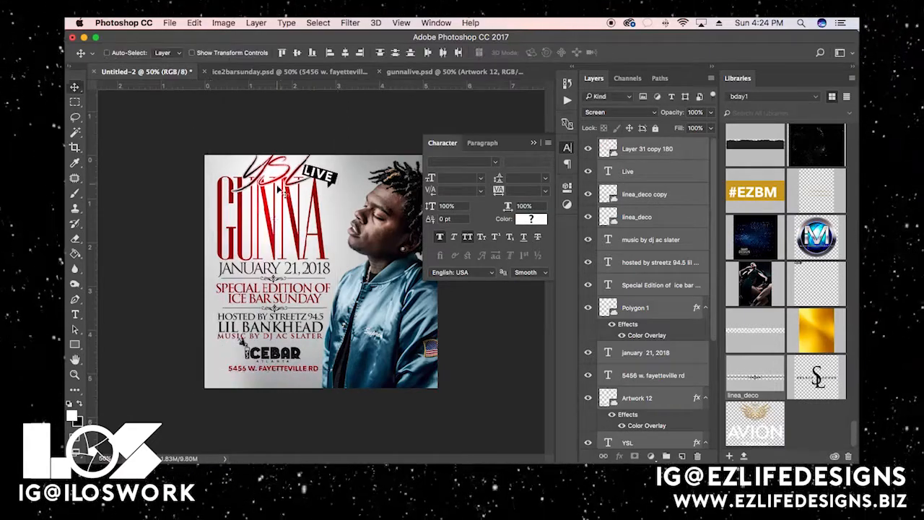
# Leave Live and Polygon 1 out of the selection, align the remaining layers by horizontal centers and shift them slightly left
pyautogui.keyDown('super'); pyautogui.click(642, 169); pyautogui.keyUp('super')
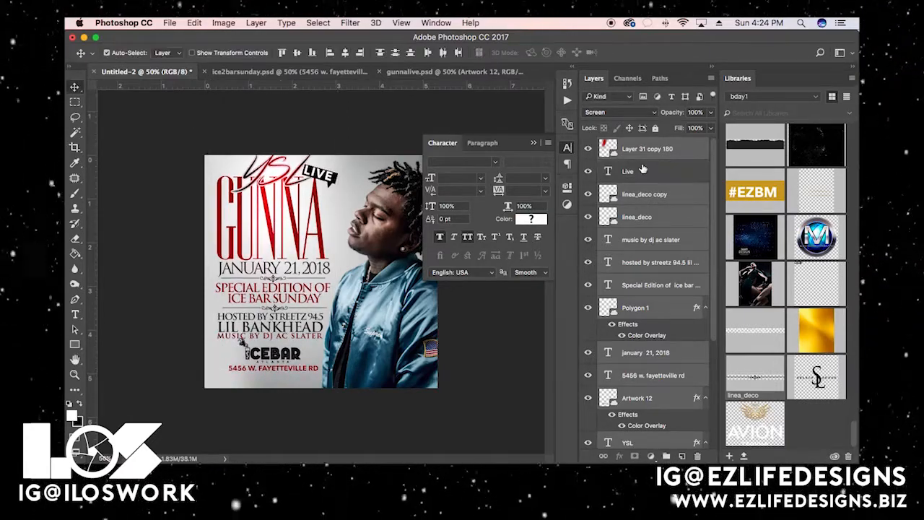
pyautogui.keyDown('super'); pyautogui.click(667, 317); pyautogui.keyUp('super')
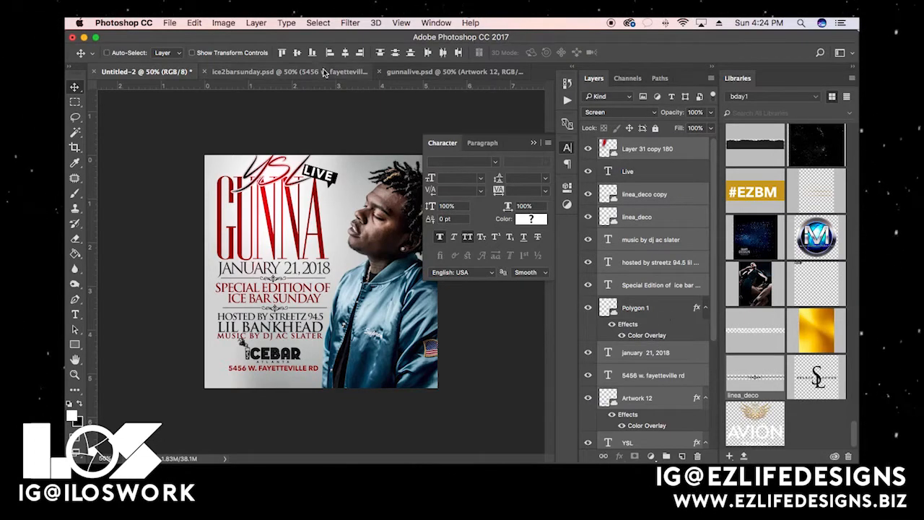
pyautogui.click(345, 53)
pyautogui.moveTo(265, 326); pyautogui.dragTo(263, 326)
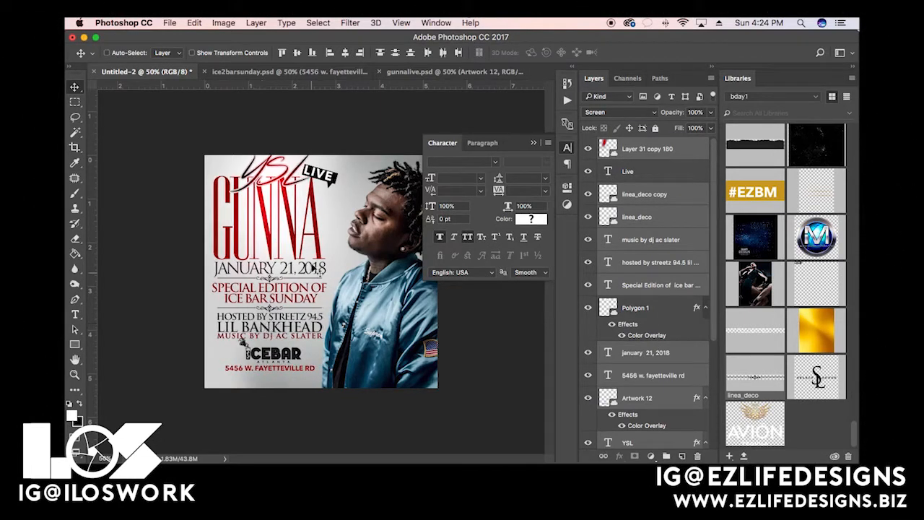
# Place two vertical guides along the left and right edges of the text column
pyautogui.moveTo(93, 245); pyautogui.dragTo(213, 266)
pyautogui.moveTo(92, 276); pyautogui.dragTo(327, 276)
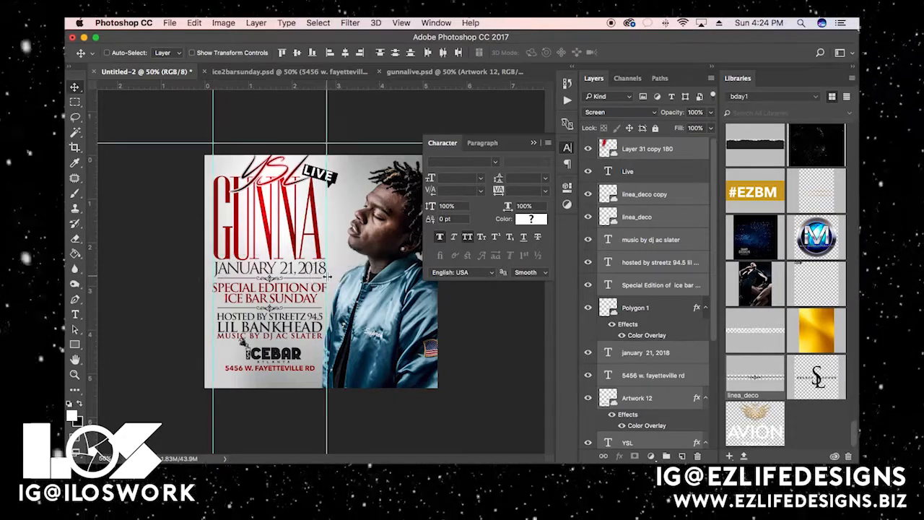
# Scale the hosted-by and music-by text layers together so their lines span the width between the two vertical guides
pyautogui.rightClick(304, 319)
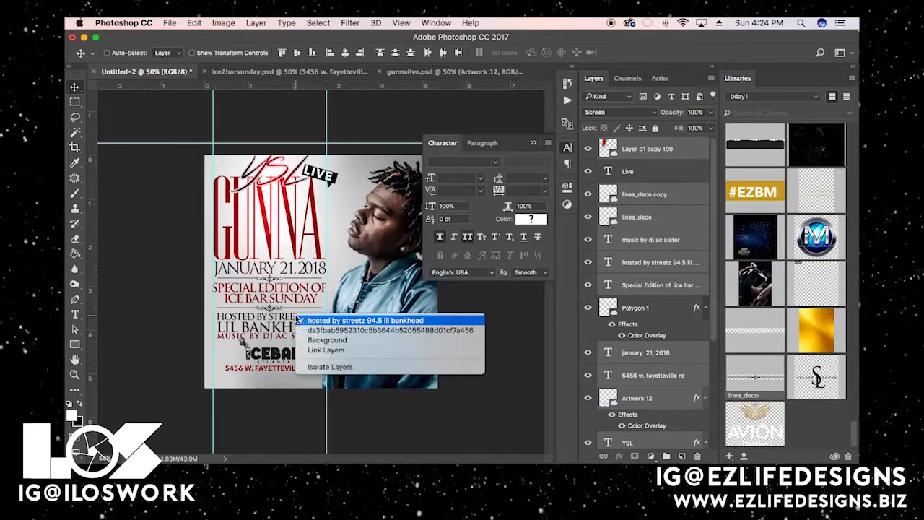
pyautogui.click(339, 317)
pyautogui.keyDown('super'); pyautogui.click(637, 286); pyautogui.keyUp('super')
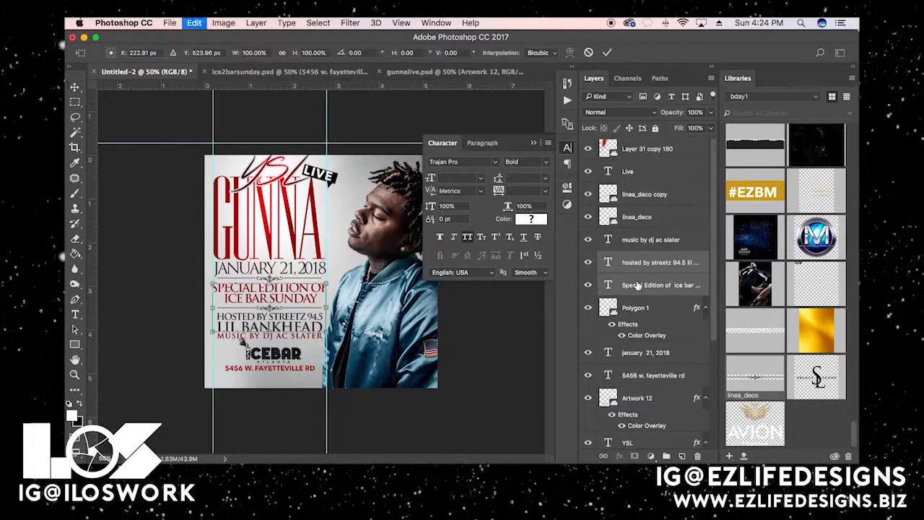
pyautogui.click(652, 261)
pyautogui.keyDown('super'); pyautogui.click(652, 239); pyautogui.keyUp('super')
pyautogui.press('super+t')
pyautogui.moveTo(217, 342); pyautogui.dragTo(215, 345)
pyautogui.moveTo(322, 315); pyautogui.dragTo(326, 316)
pyautogui.press('Return')
# Select the lower ornamental divider, linea_deco copy, between the special edition and hosted-by text
pyautogui.rightClick(267, 308)
pyautogui.click(280, 311)
pyautogui.rightClick(270, 309)
pyautogui.click(303, 313)
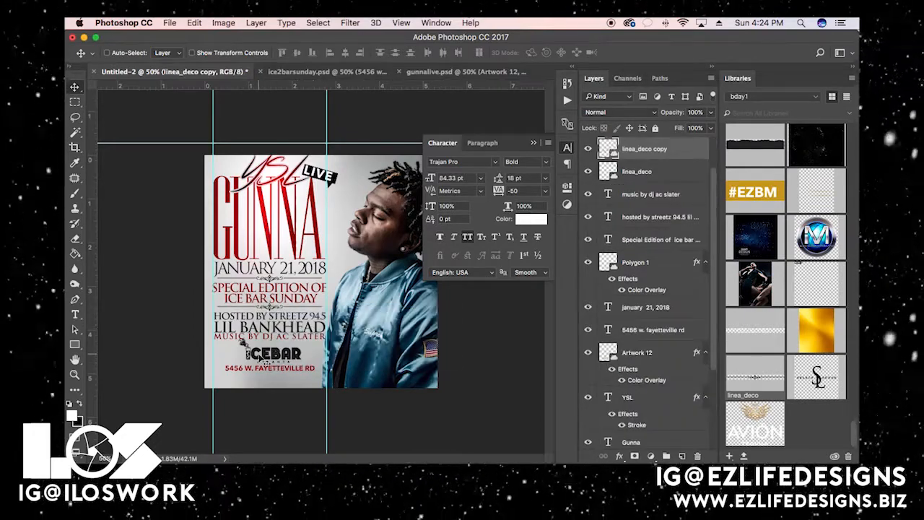
# Copy the VIP, website and RSVP text from gunnalive.psd and paste it as a new text layer over the jacket in the Untitled-2 flyer
pyautogui.click(422, 71)
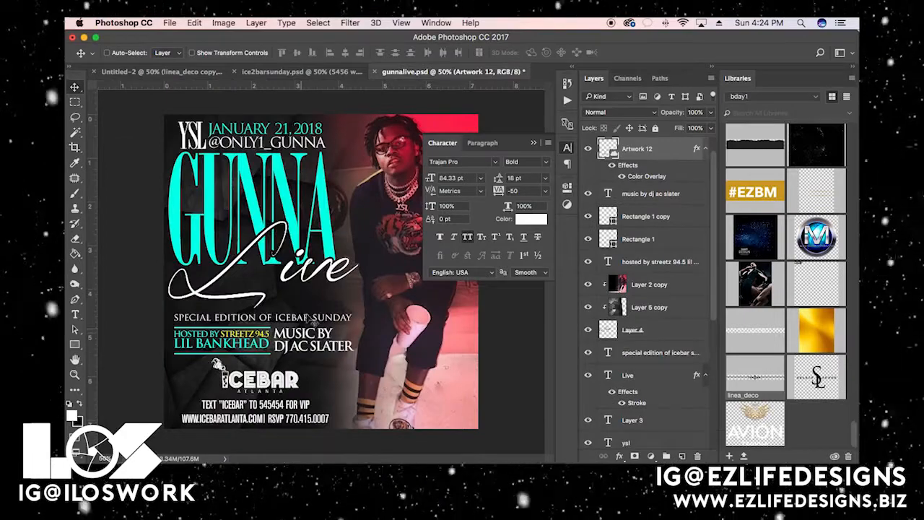
pyautogui.doubleClick(289, 422)
pyautogui.press('BackSpace')
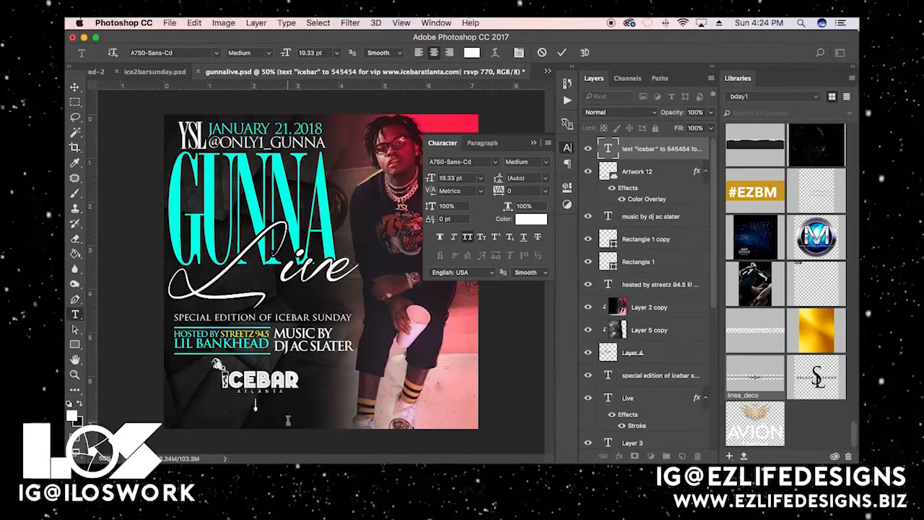
pyautogui.click(169, 72)
pyautogui.click(129, 74)
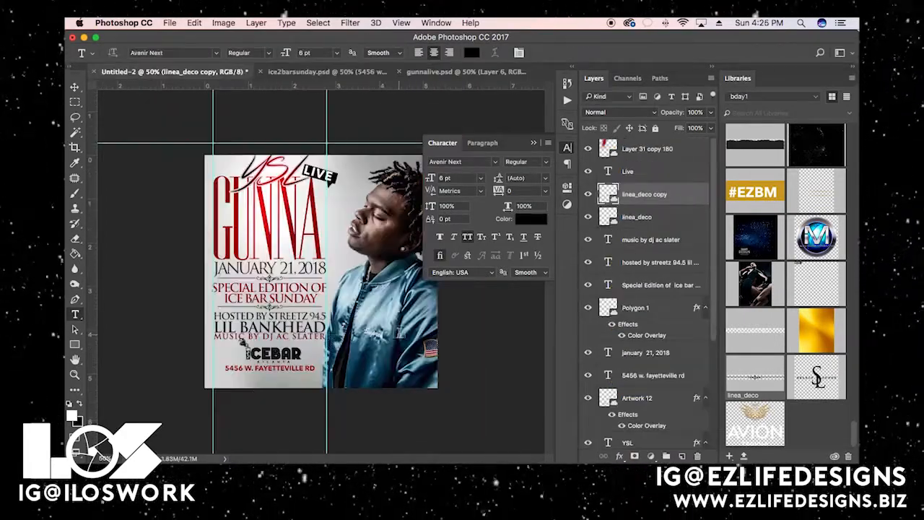
pyautogui.click(398, 332)
pyautogui.press('cmd+v')
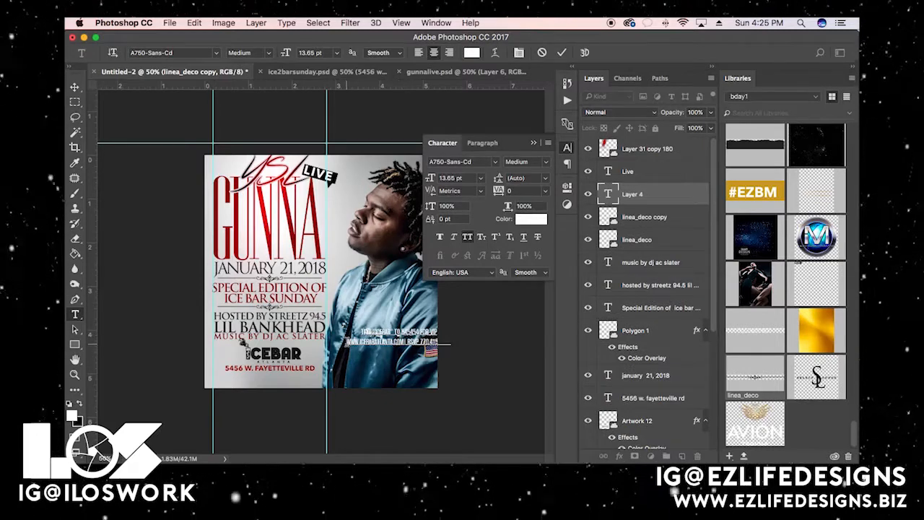
# Join the pasted contact text into one line with a • separator before the website and move it to the flyer's bottom edge
pyautogui.press('BackSpace')
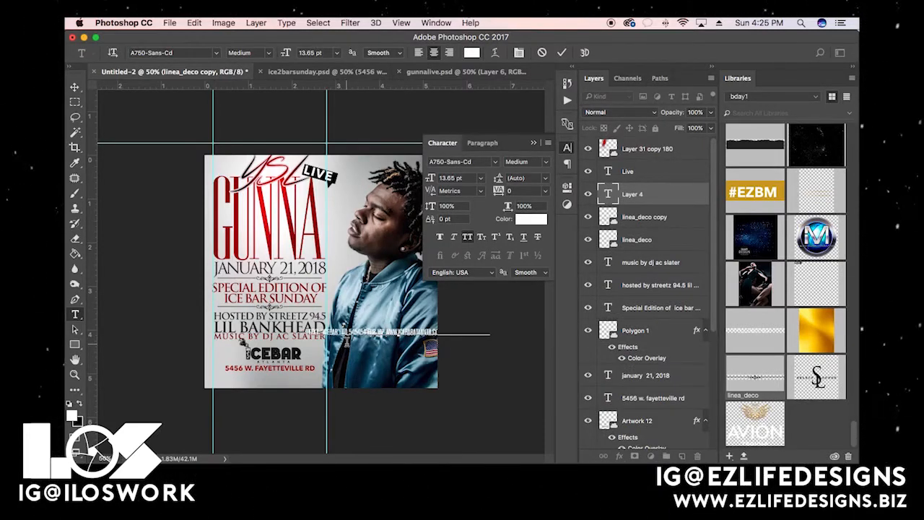
pyautogui.write('•')
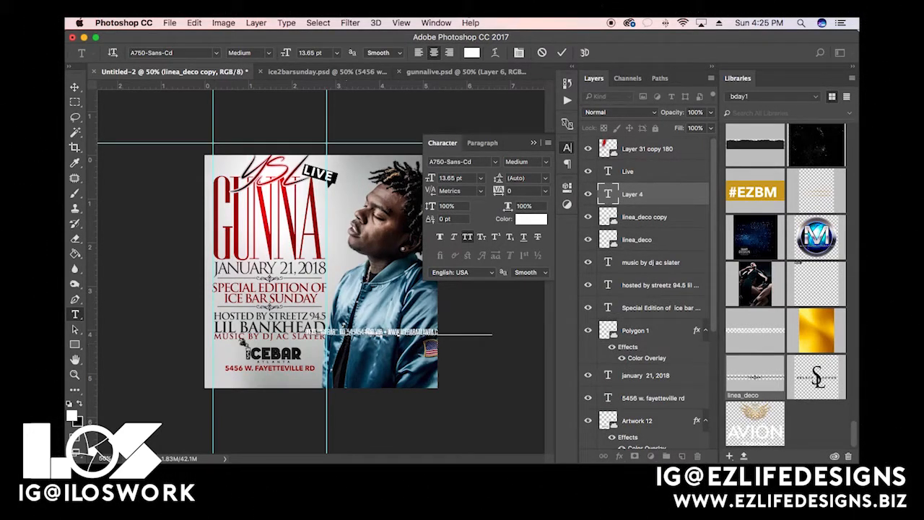
pyautogui.click(74, 89)
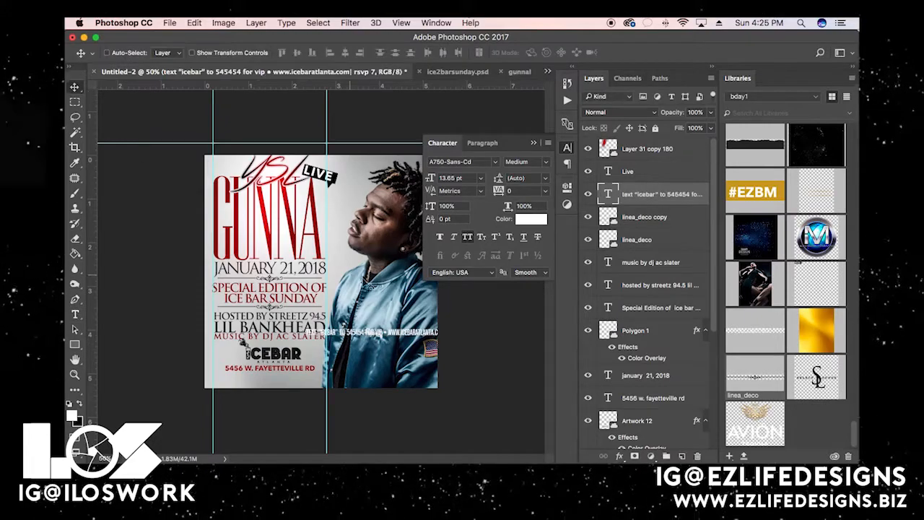
pyautogui.moveTo(365, 283); pyautogui.dragTo(281, 350)
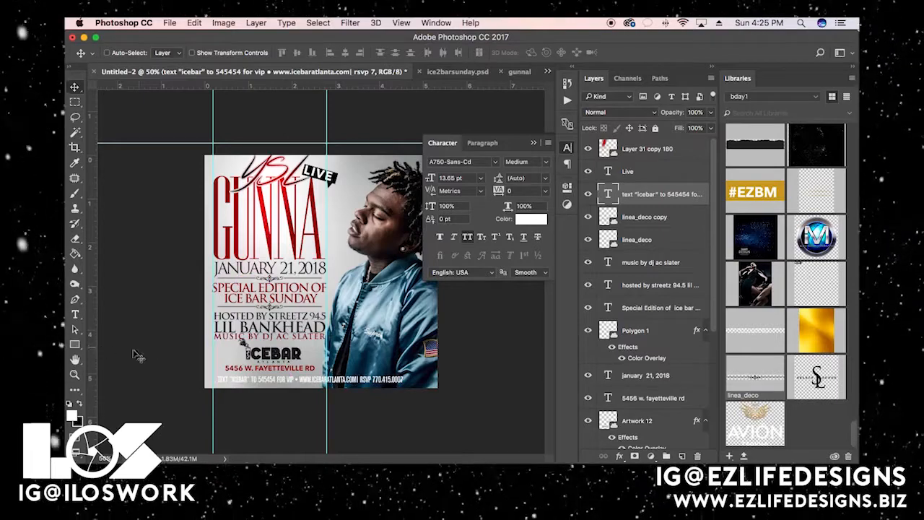
# Draw a white rectangle about 858 by 40 px across the flyer's bottom, nudge it up and place it beneath the contact text layer
pyautogui.click(75, 344)
pyautogui.moveTo(201, 376); pyautogui.dragTo(451, 386)
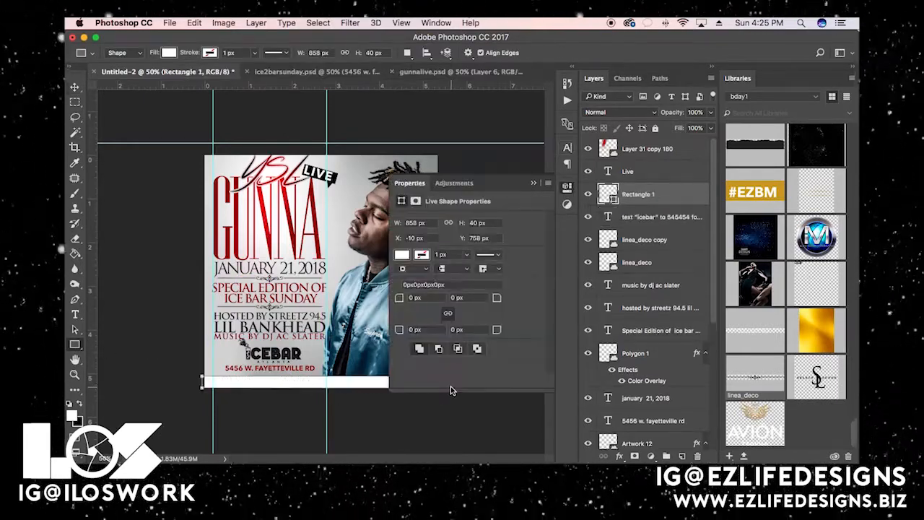
pyautogui.press('v')
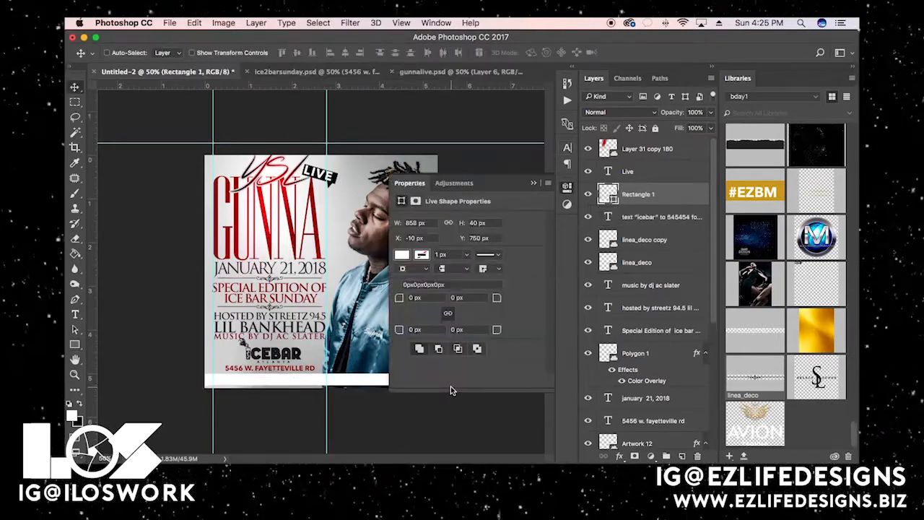
pyautogui.click(534, 183)
pyautogui.moveTo(643, 194); pyautogui.dragTo(653, 221)
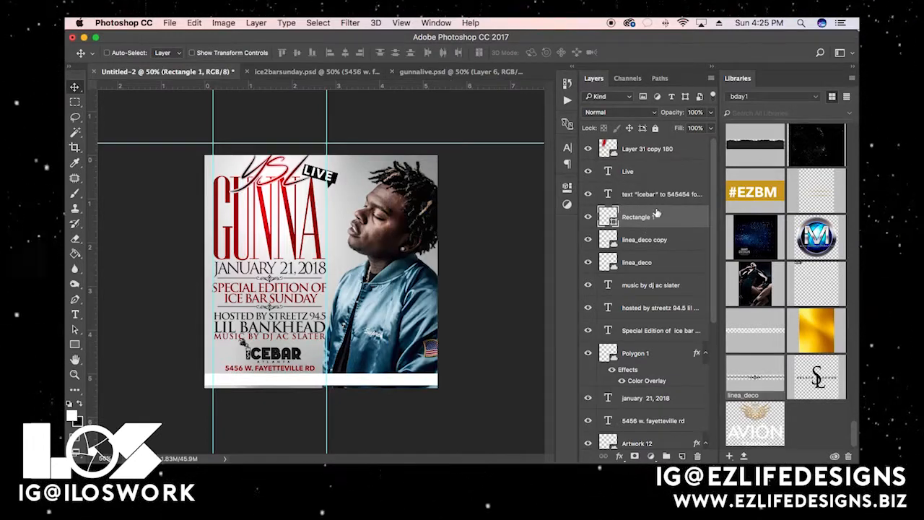
# Set the contact text's color to black (000000)
pyautogui.click(650, 194)
pyautogui.click(567, 149)
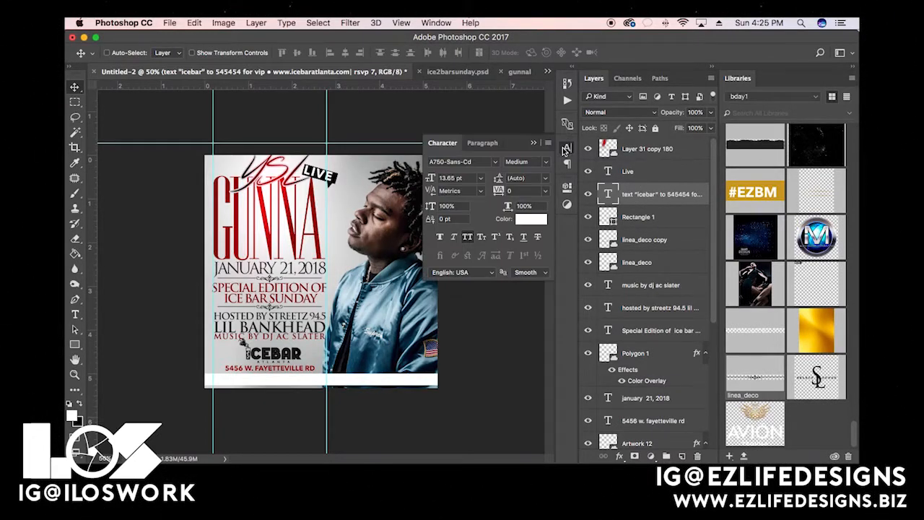
pyautogui.click(524, 224)
pyautogui.moveTo(457, 220); pyautogui.dragTo(446, 288)
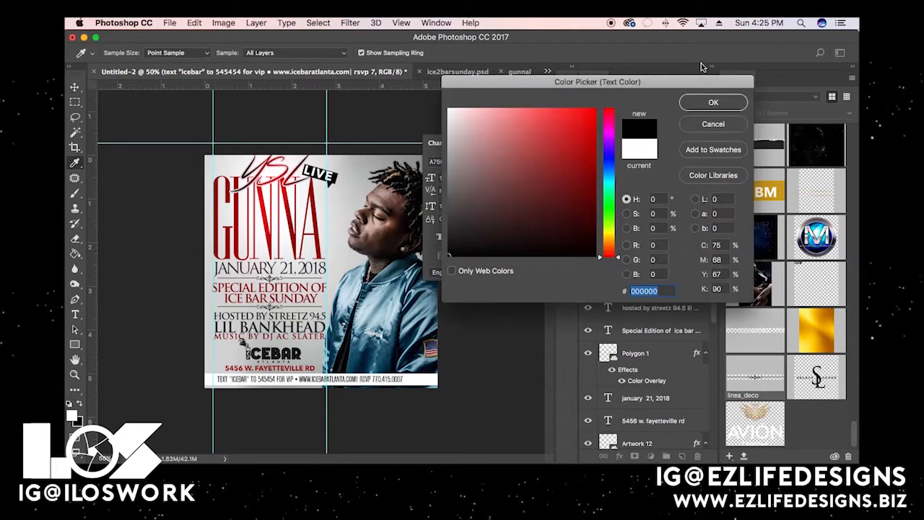
pyautogui.click(698, 104)
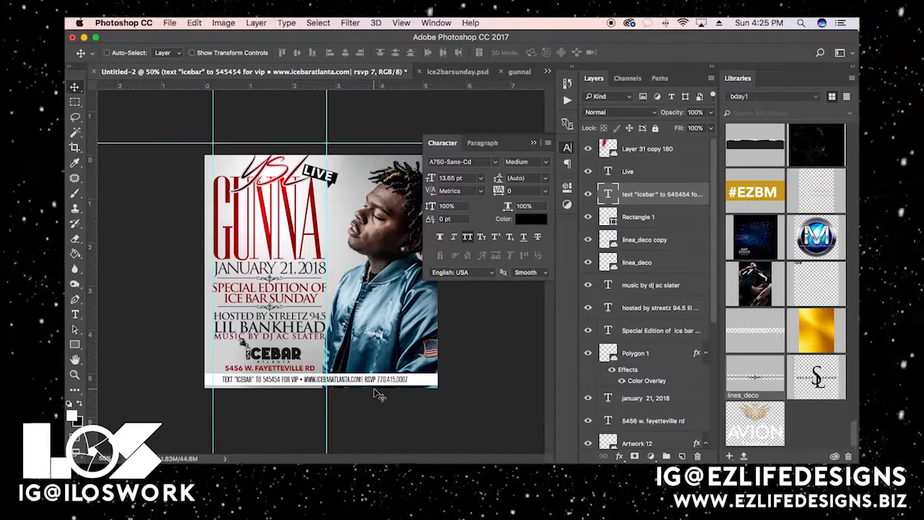
# Replace the vertical bar before RSVP with a • and set the whole contact line's tracking to 40
pyautogui.press('t')
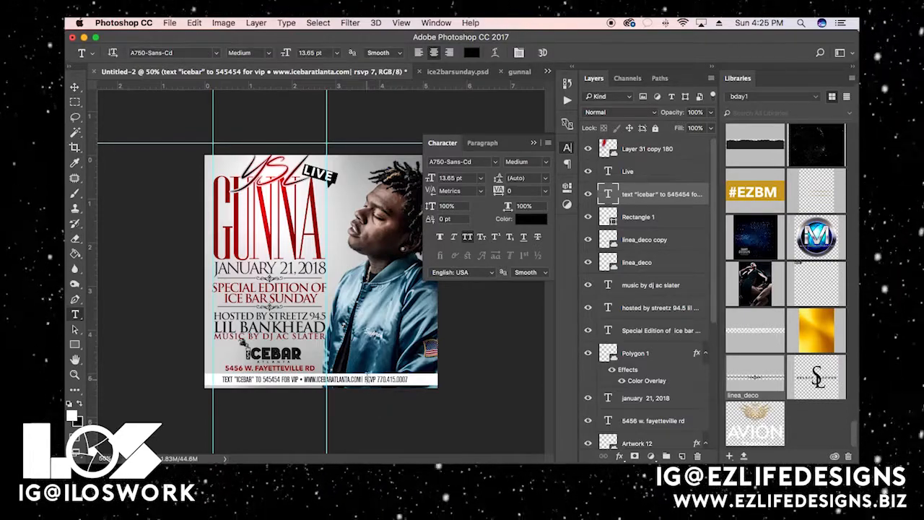
pyautogui.click(364, 380)
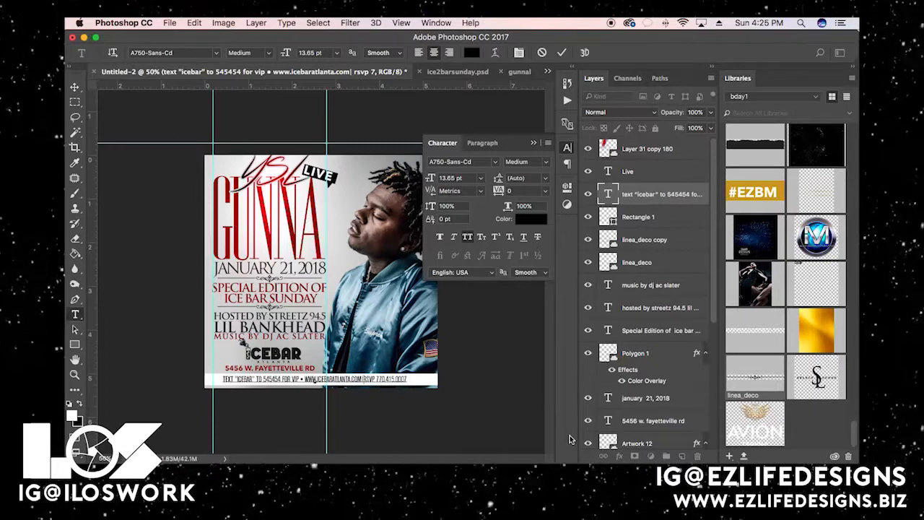
pyautogui.press('BackSpace')
pyautogui.write('|')
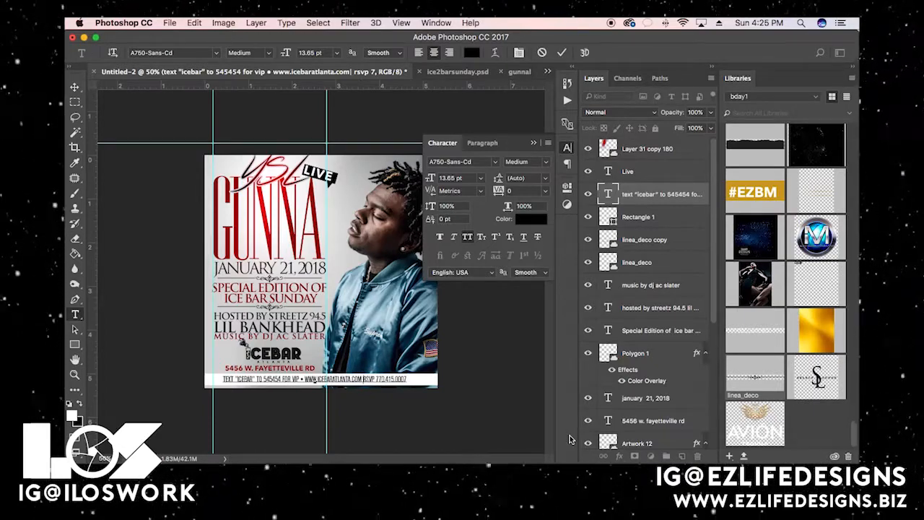
pyautogui.write('•')
pyautogui.hotkey('ctrl', 'a')
pyautogui.hotkey('alt', 'Right')
pyautogui.hotkey('alt', 'Right')
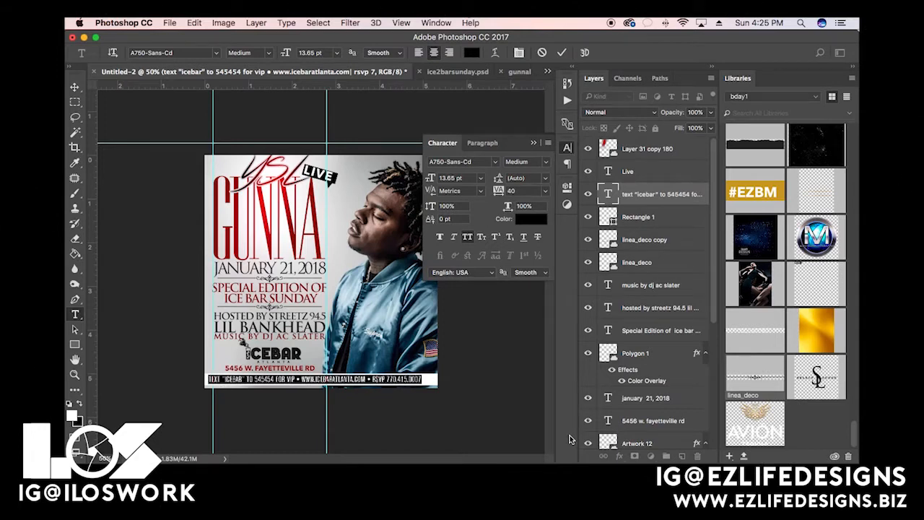
pyautogui.click(75, 86)
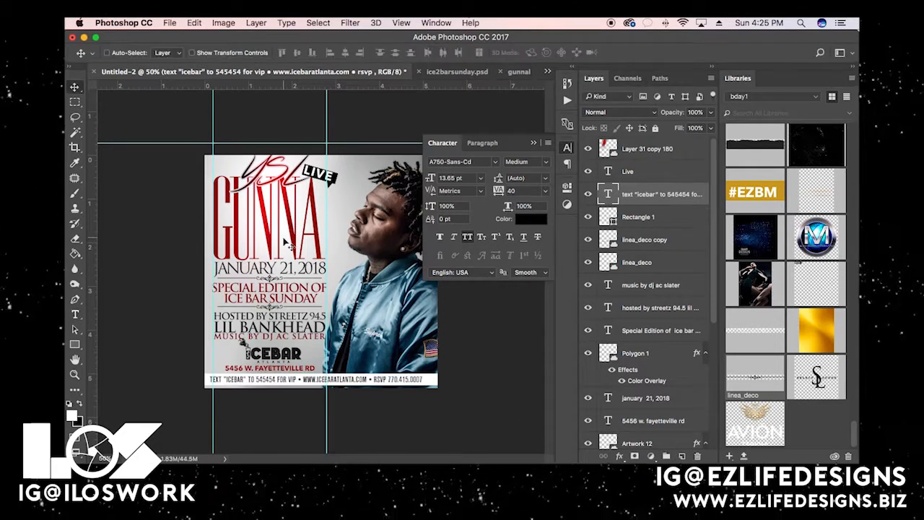
# Add a 2 px black outside Stroke to the Rectangle 1 bar behind the contact text
pyautogui.press('super+equal')
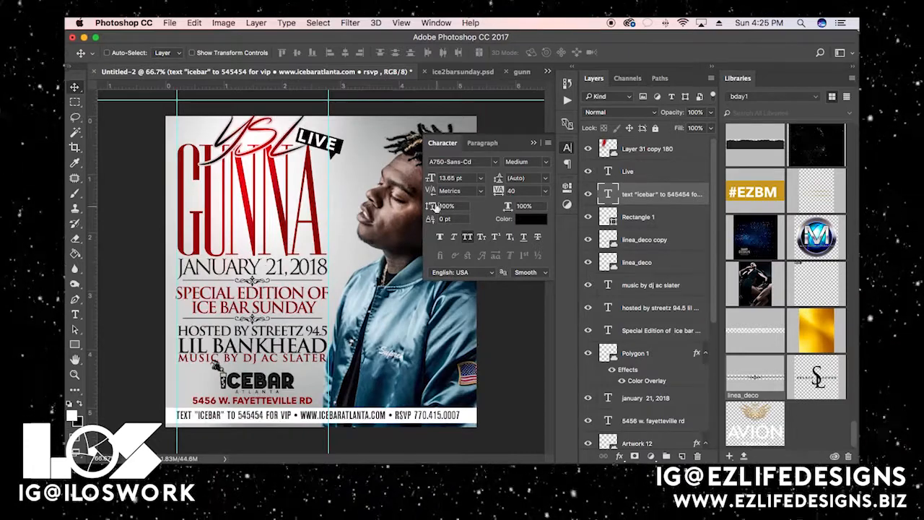
pyautogui.click(534, 144)
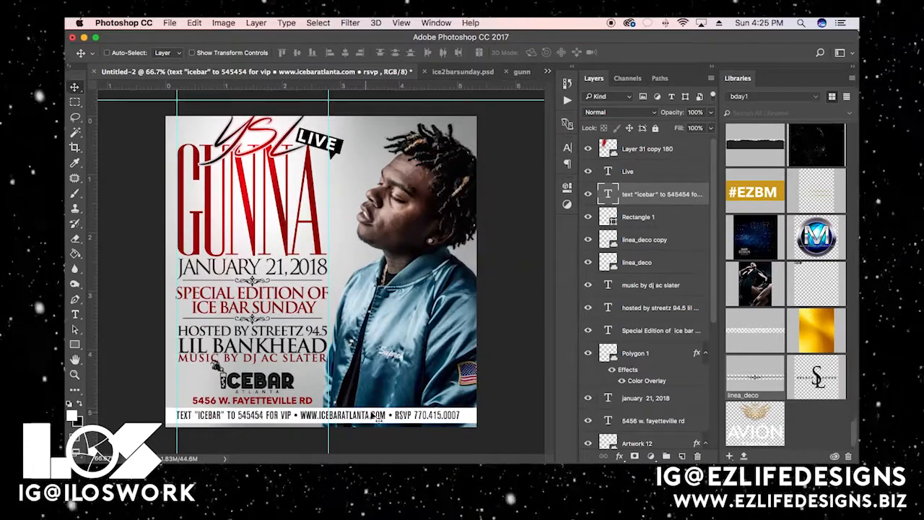
pyautogui.click(672, 218)
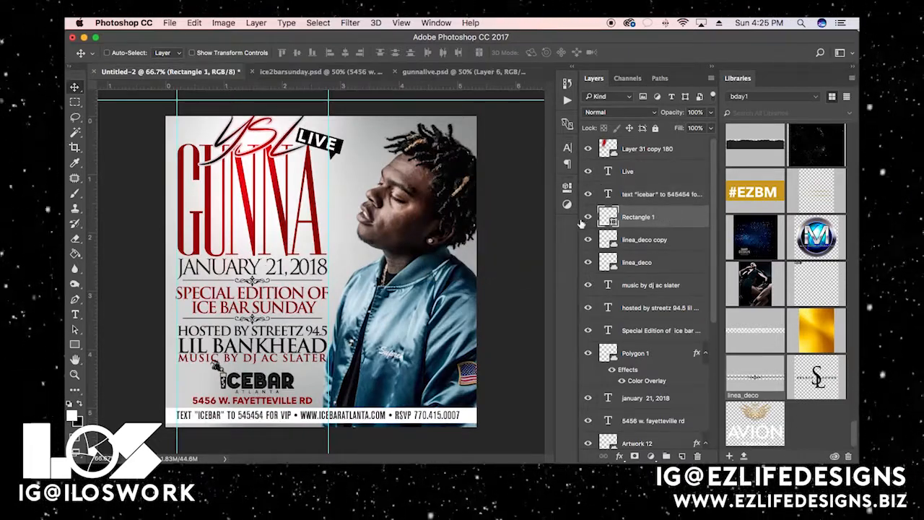
pyautogui.doubleClick(670, 216)
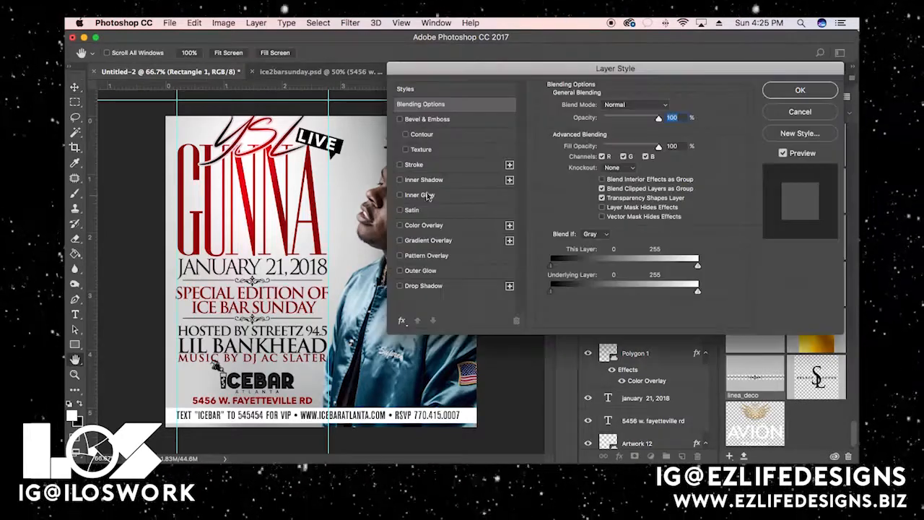
pyautogui.click(400, 165)
pyautogui.moveTo(590, 106); pyautogui.dragTo(589, 107)
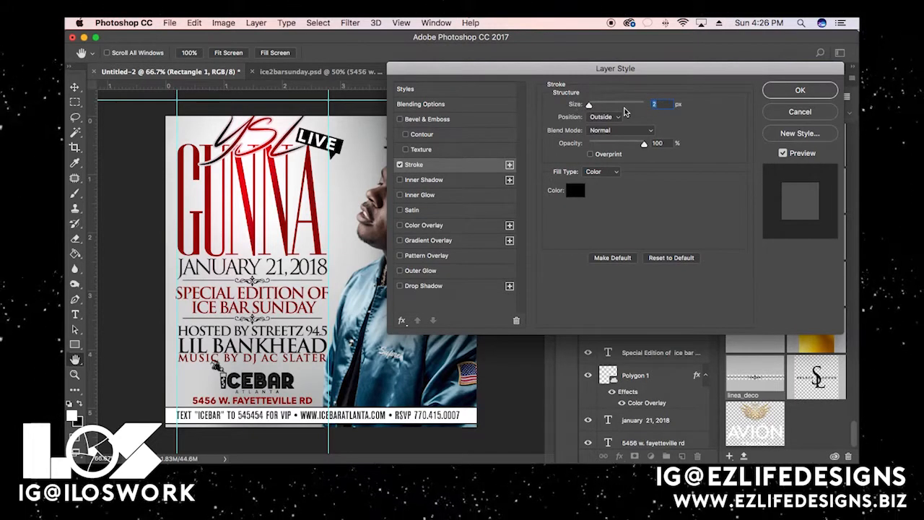
pyautogui.press('Return')
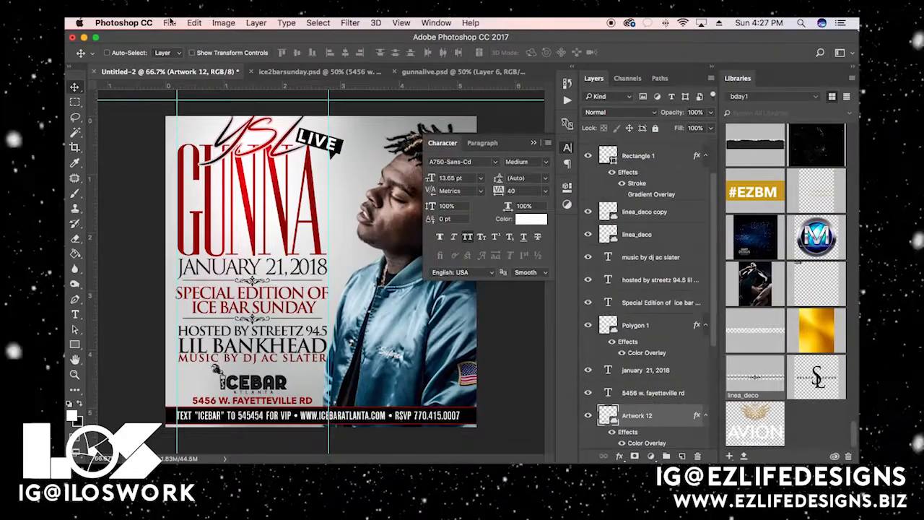
# Save the flyer as yslgunnaflyer.psd in Photoshop format in the Documents folder
pyautogui.click(170, 22)
pyautogui.click(188, 145)
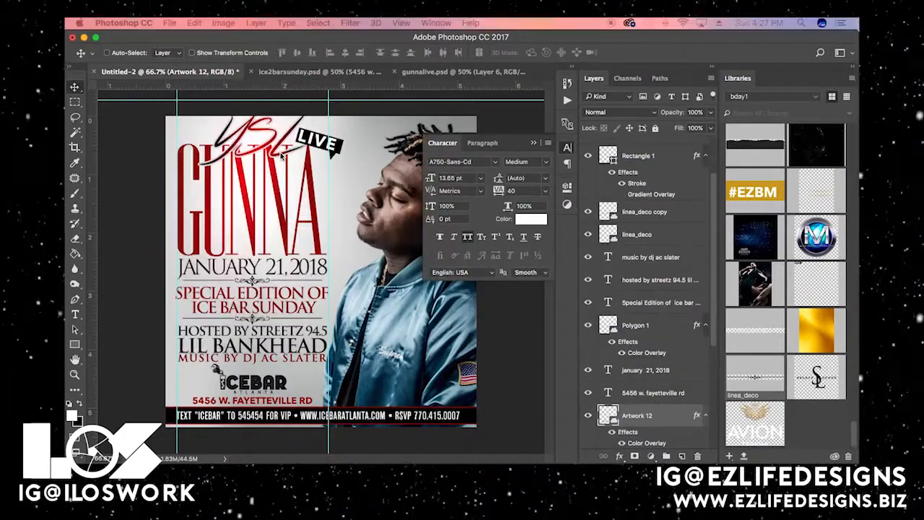
pyautogui.write('ysl')
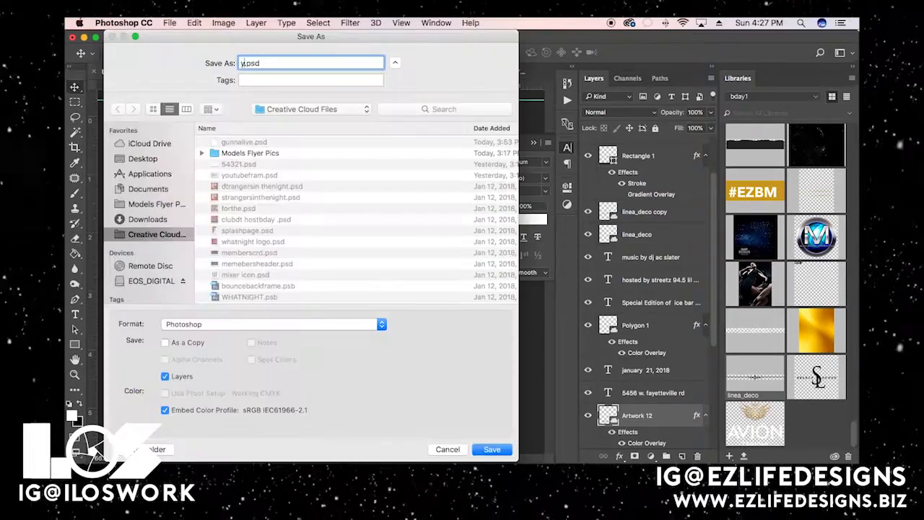
pyautogui.write('gunnaflyer')
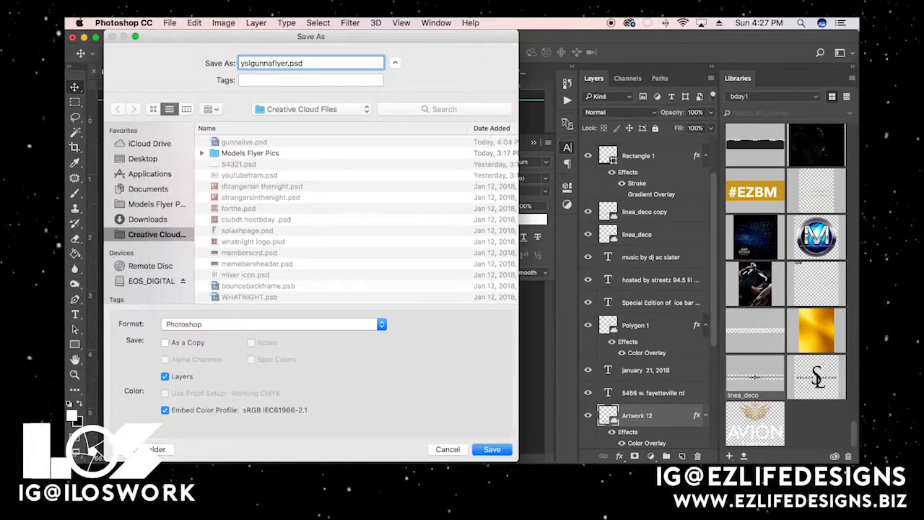
pyautogui.click(171, 192)
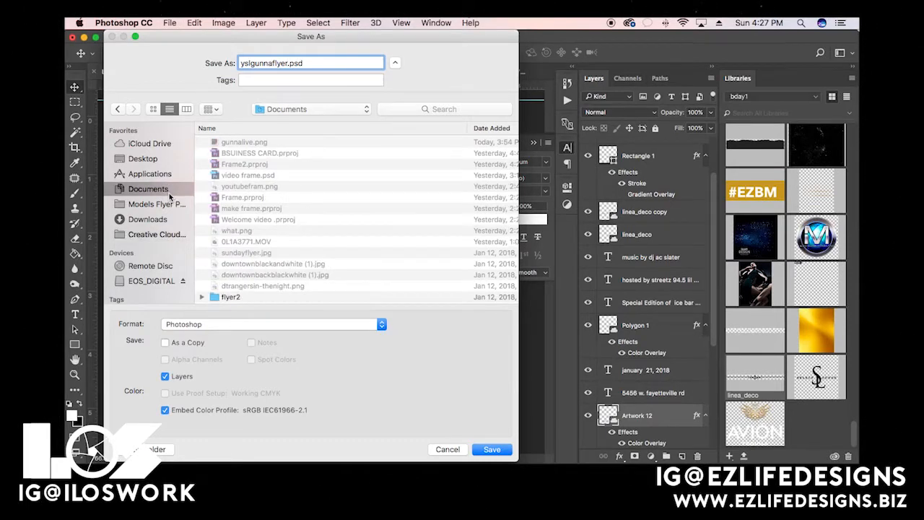
pyautogui.press('Return')
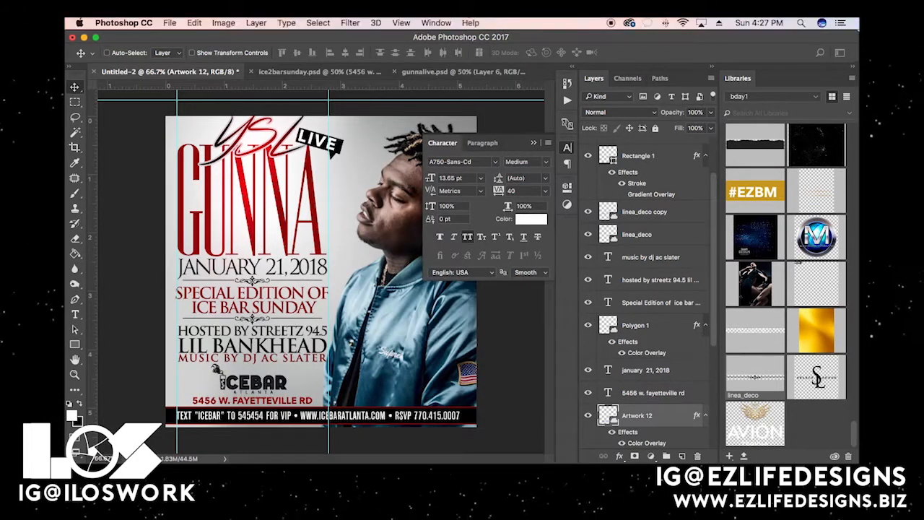
# Export the flyer for web as an 800 by 800 px PNG-24 named yslgunnaflyer.png in the Documents folder
pyautogui.click(169, 22)
pyautogui.moveTo(234, 183)
pyautogui.click(351, 231)
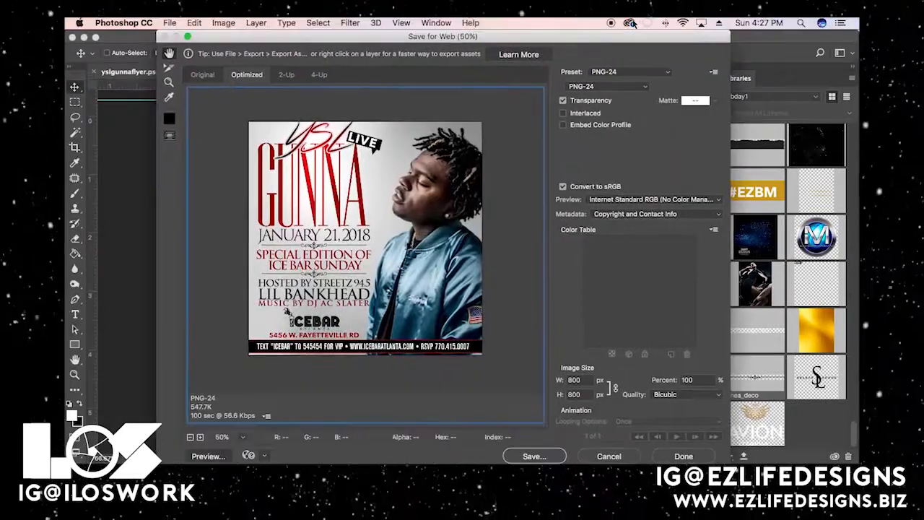
pyautogui.click(533, 456)
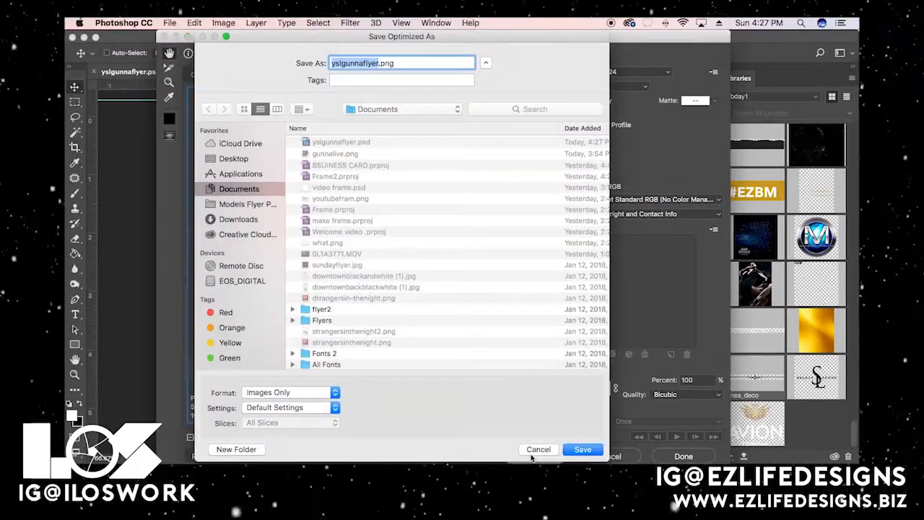
pyautogui.press('Return')
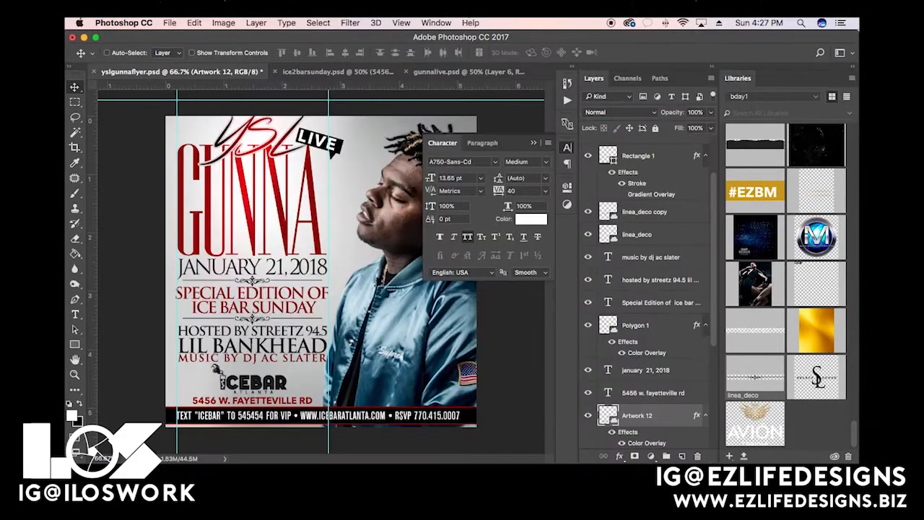
# Collapse the character settings that cover the flyer's portrait
pyautogui.click(534, 142)
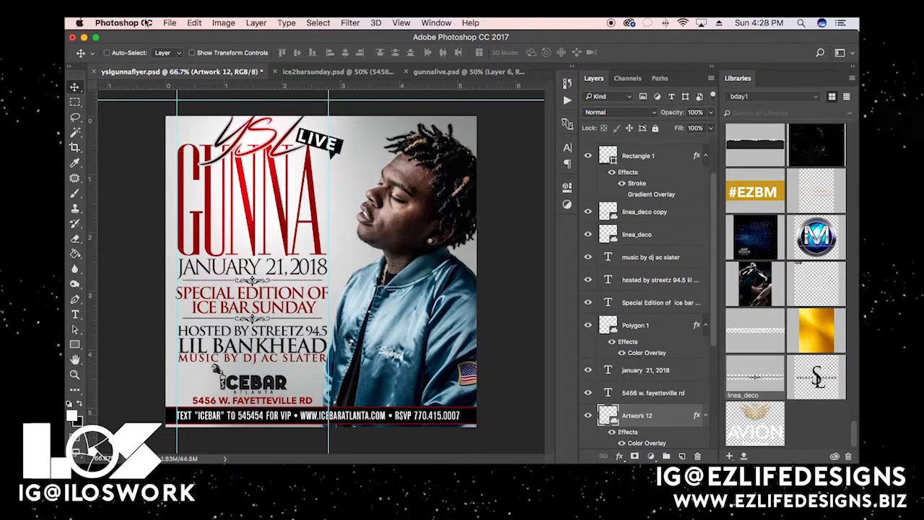
pyautogui.click(167, 24)
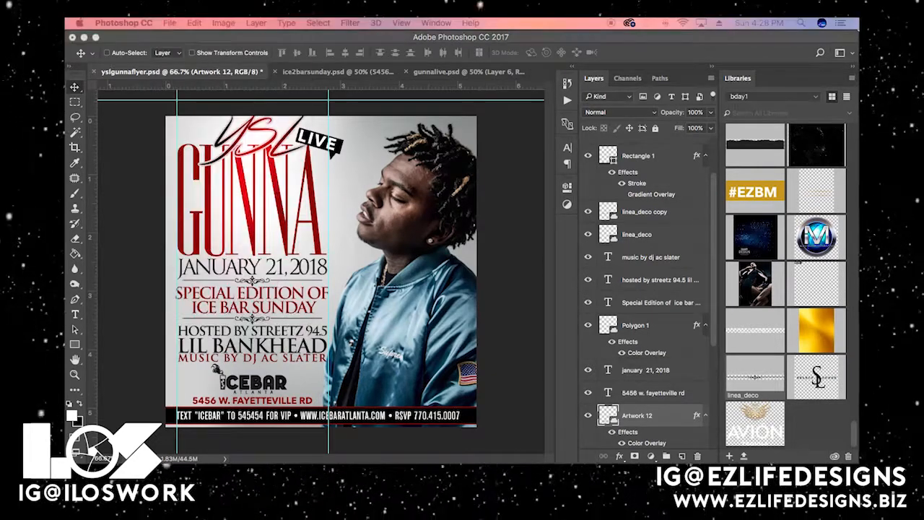